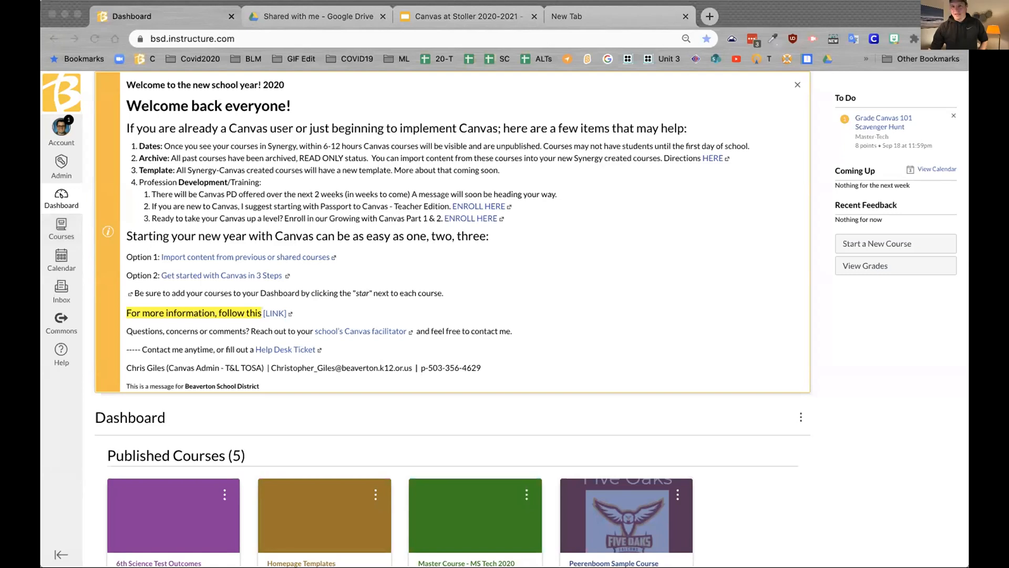
Step: Follow the Canvas Training 2020 enrollment invitation link to the course's Modules page
click(142, 271)
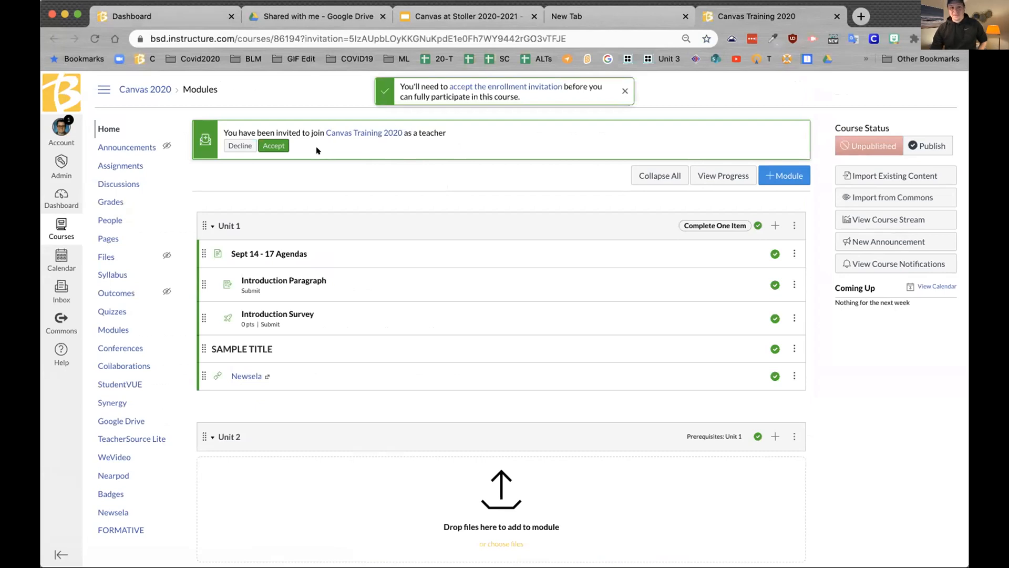
Step: Accept the teacher enrollment invitation for Canvas Training 2020
click(280, 149)
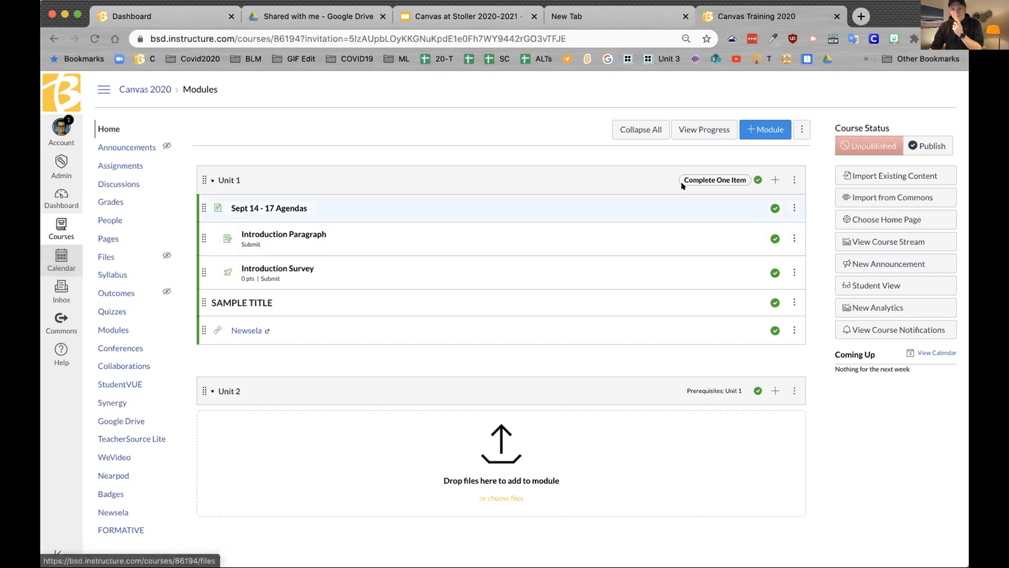
Step: Edit Introduction Paragraph and set its due date to September 4 at 11:59pm
click(310, 238)
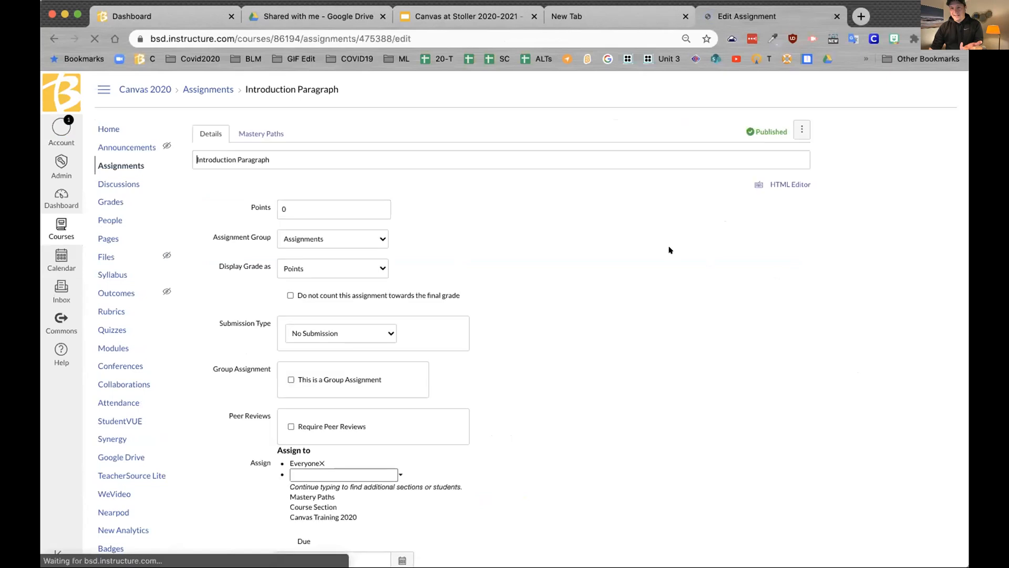
scroll(510, 281, down, 6)
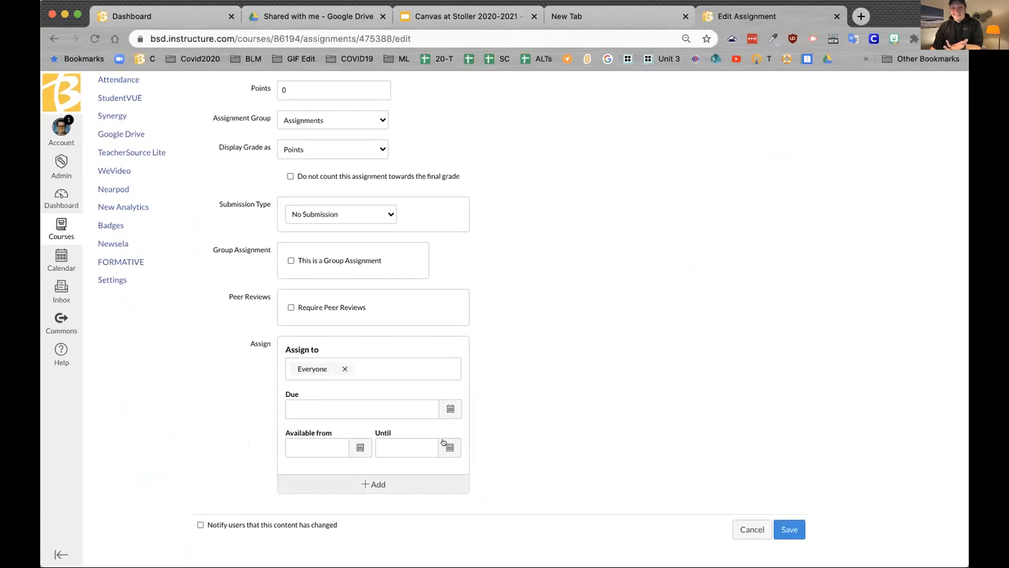
click(451, 408)
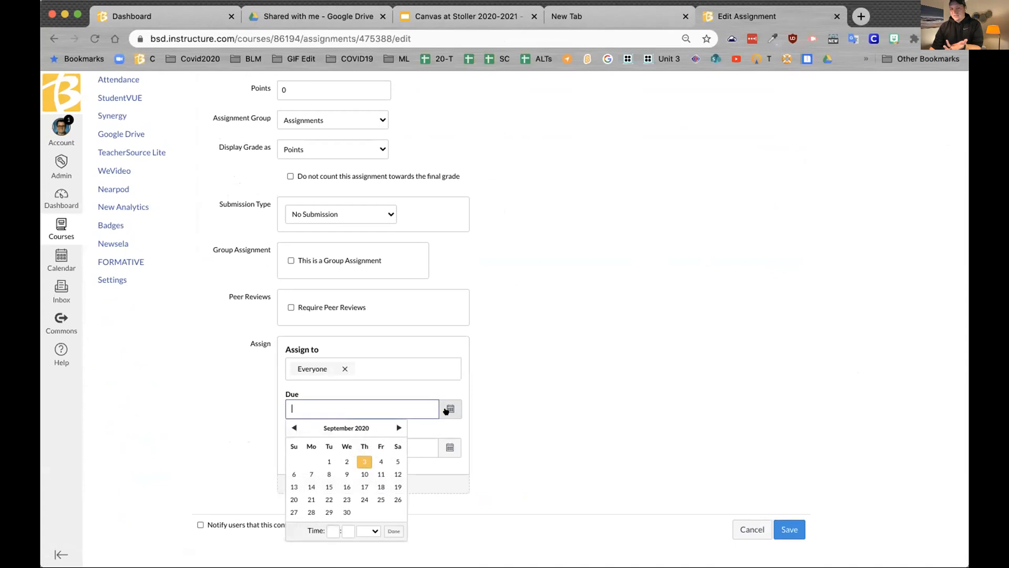
click(376, 457)
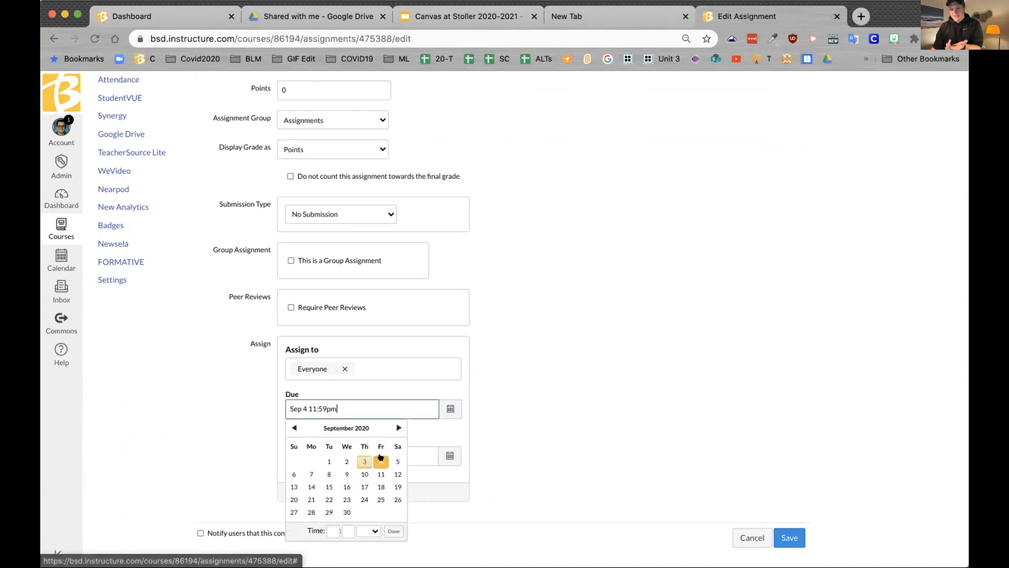
click(621, 464)
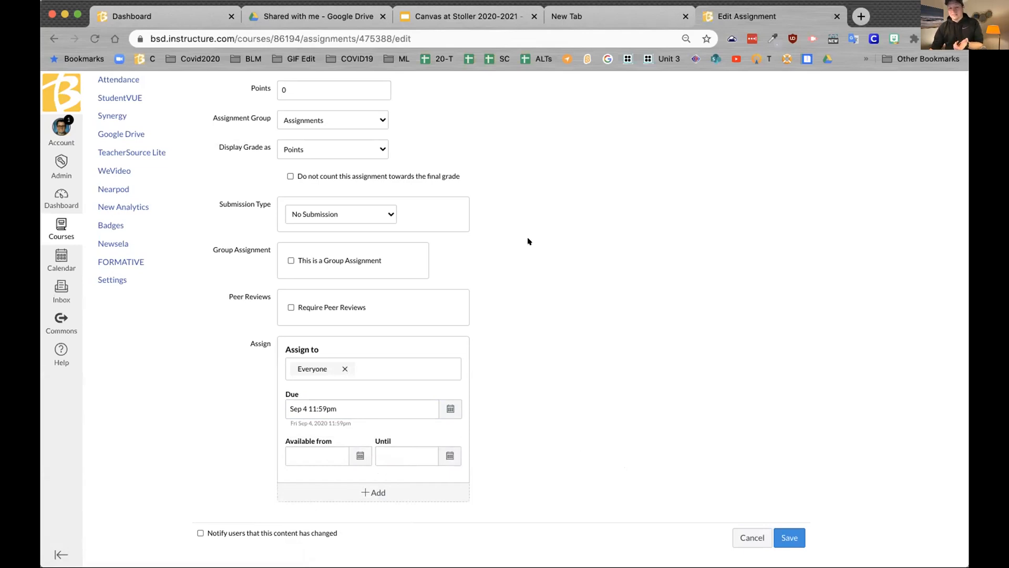
Step: Set the assignment's available-from date to September 6 at 12am
click(351, 452)
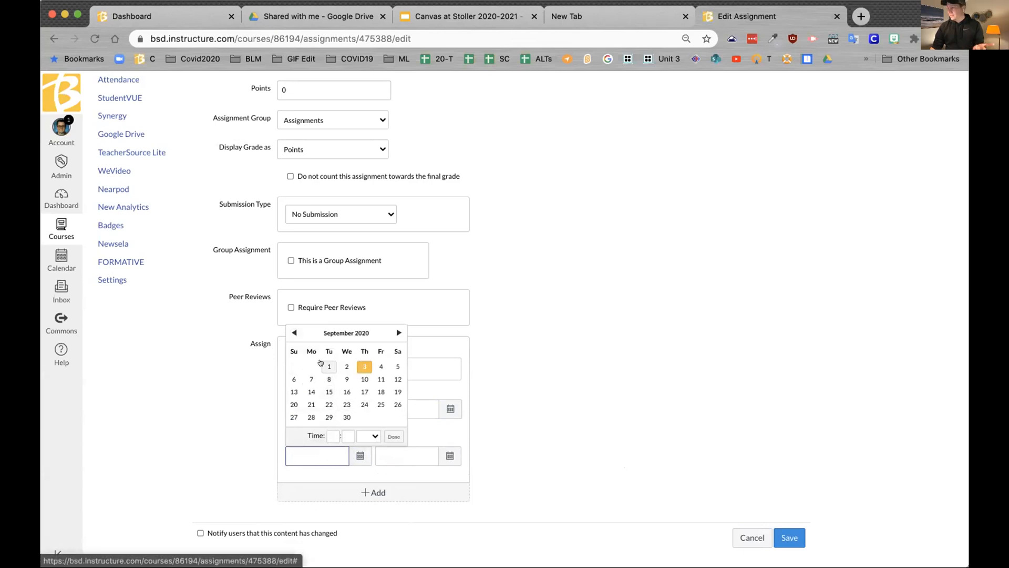
click(322, 364)
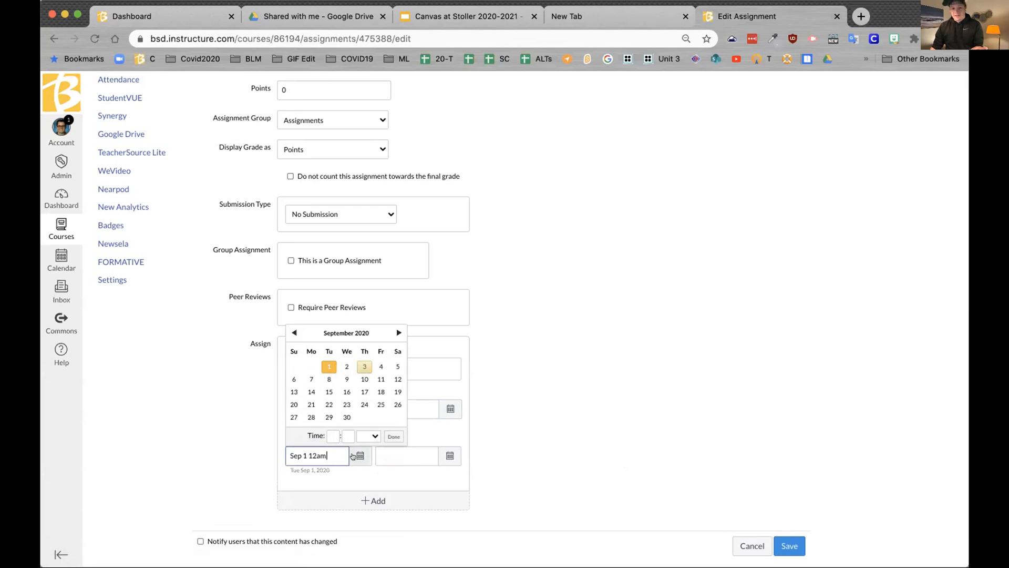
click(292, 378)
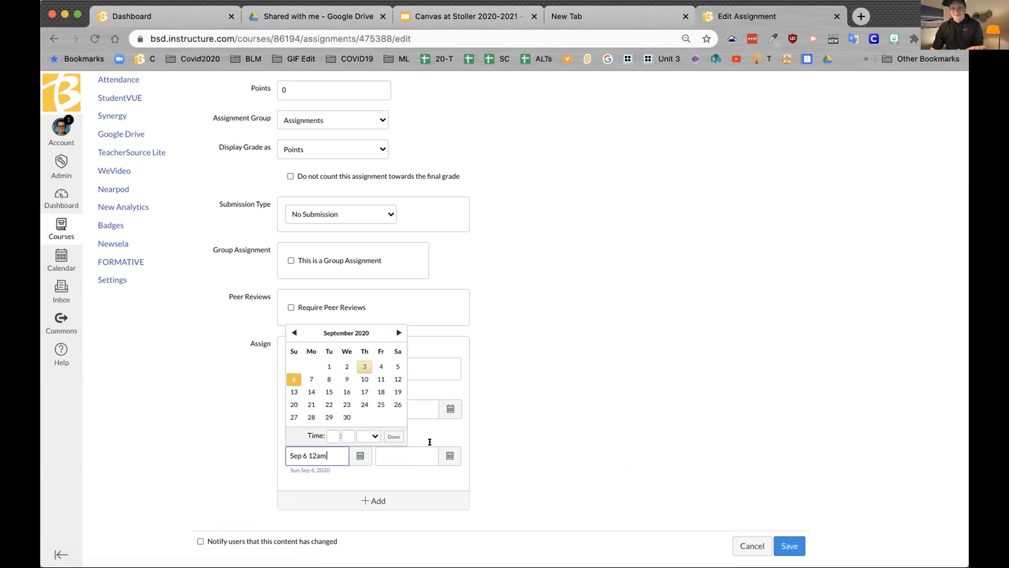
click(557, 432)
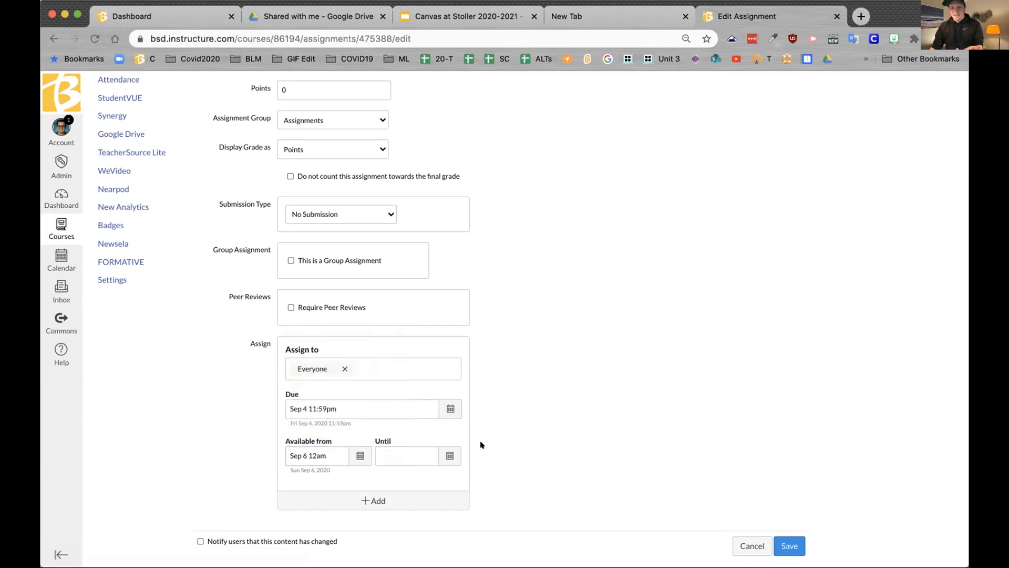
Step: Set the until date to January 15, 2021 at 11:59pm
click(448, 454)
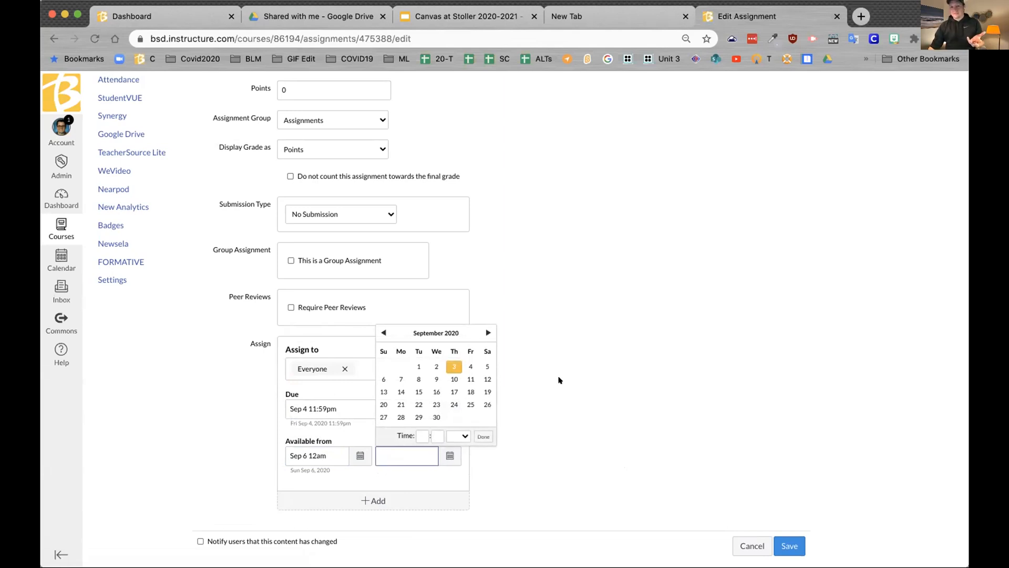
click(488, 332)
click(488, 332)
click(488, 332)
click(489, 333)
click(488, 332)
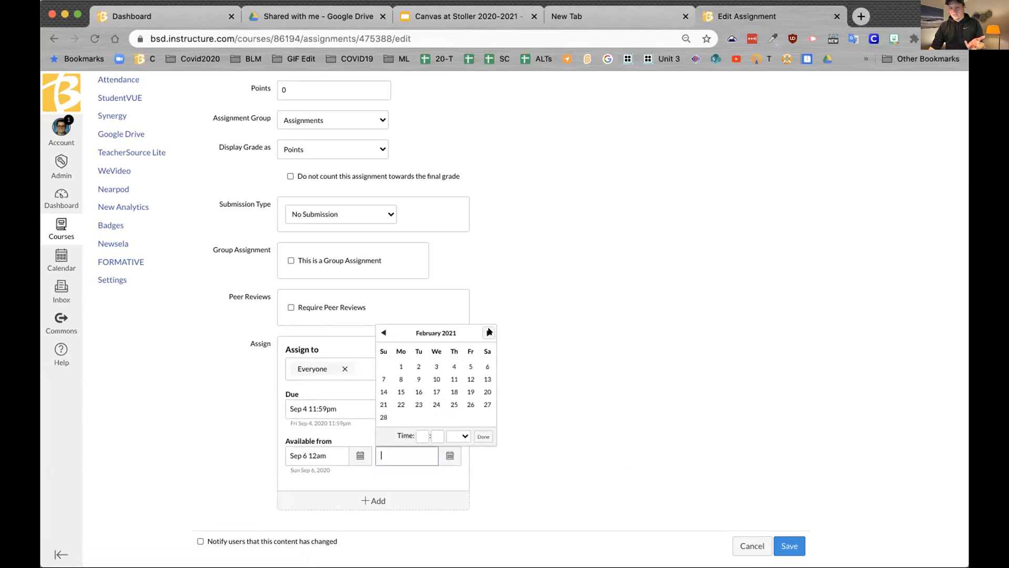
click(385, 332)
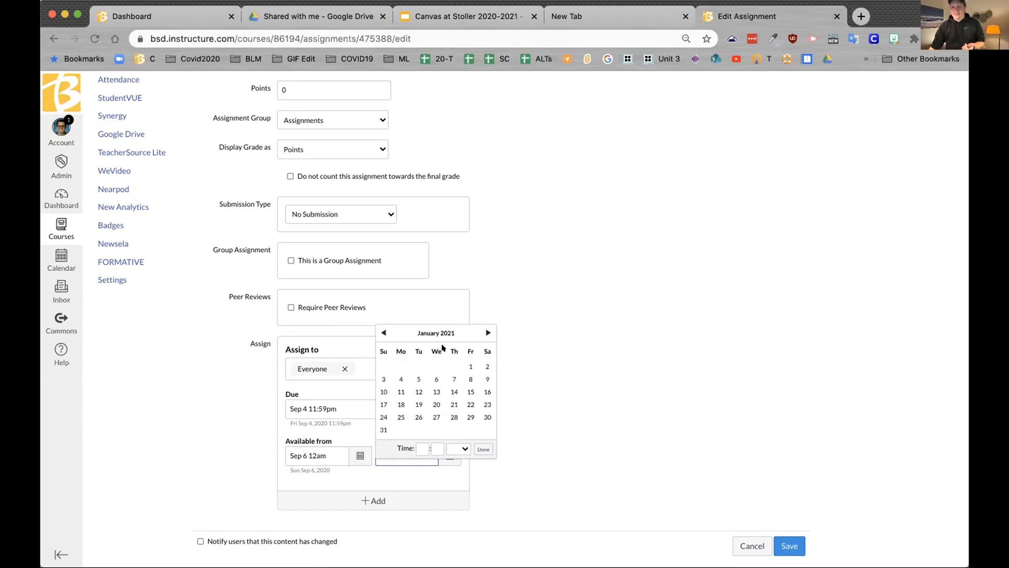
click(466, 392)
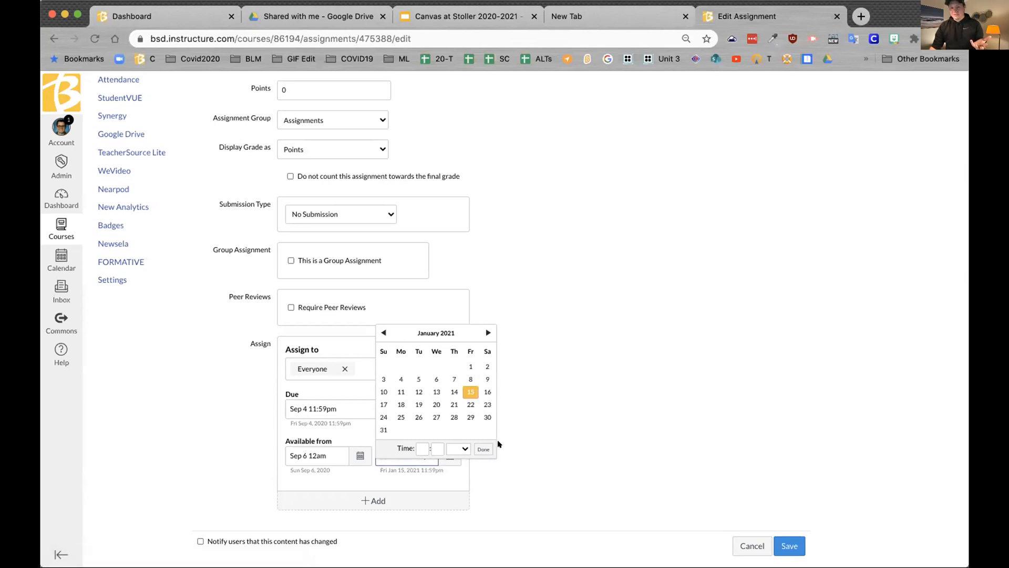
click(483, 449)
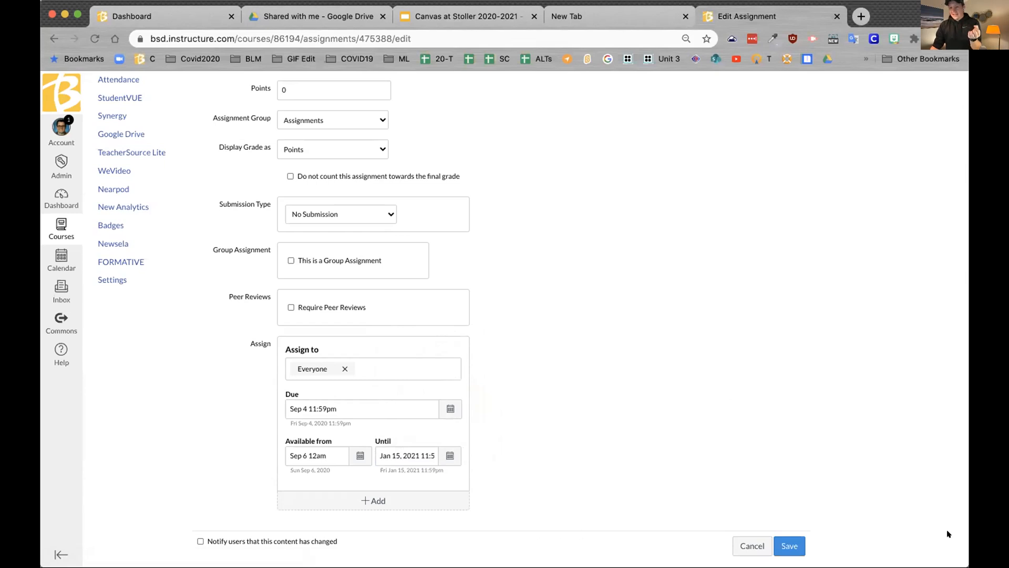
Step: Save the assignment, then retype the available-from date with the day changed to 6
click(779, 545)
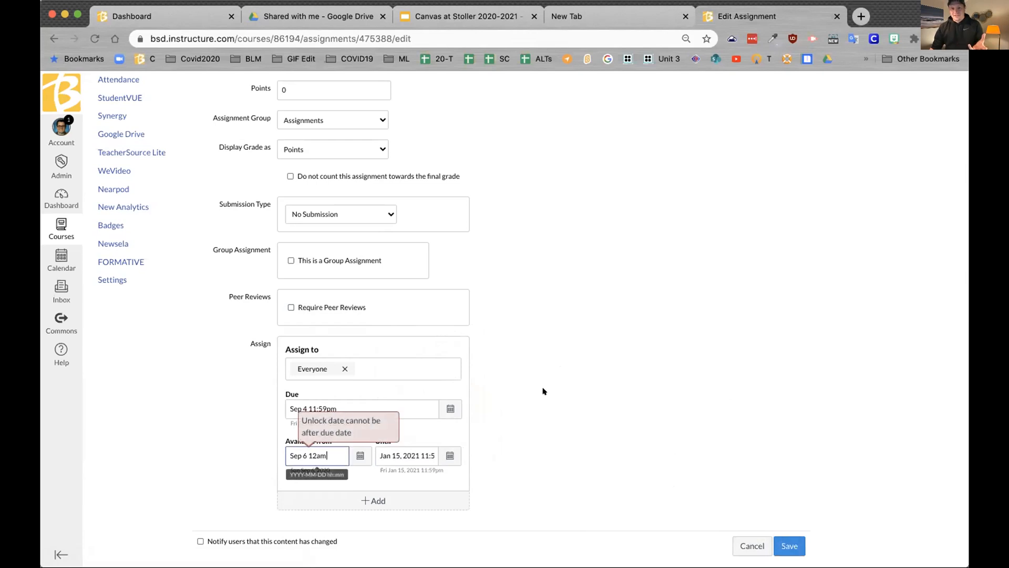
click(360, 455)
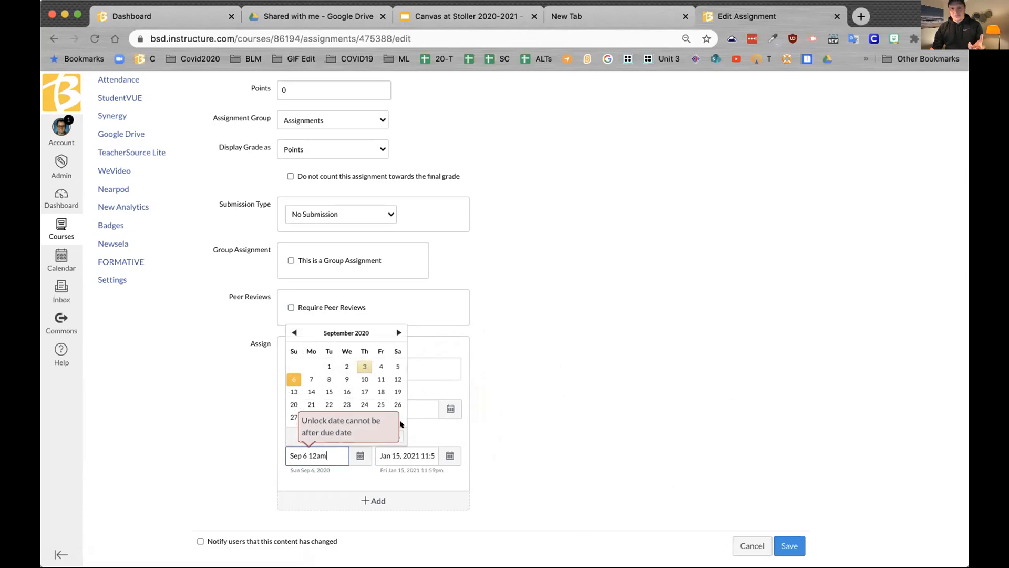
click(360, 453)
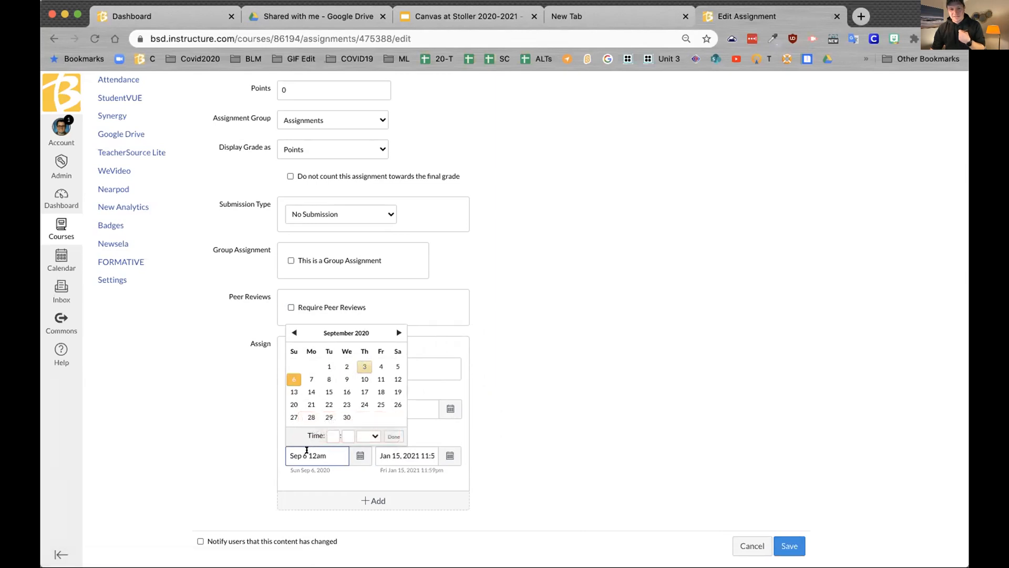
drag(307, 450, 328, 450)
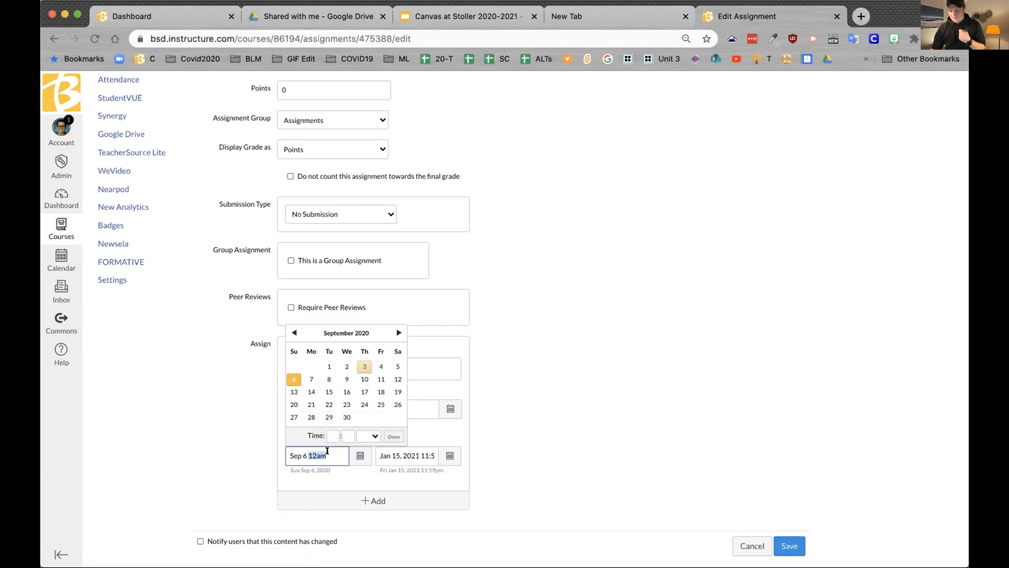
key(BackSpace)
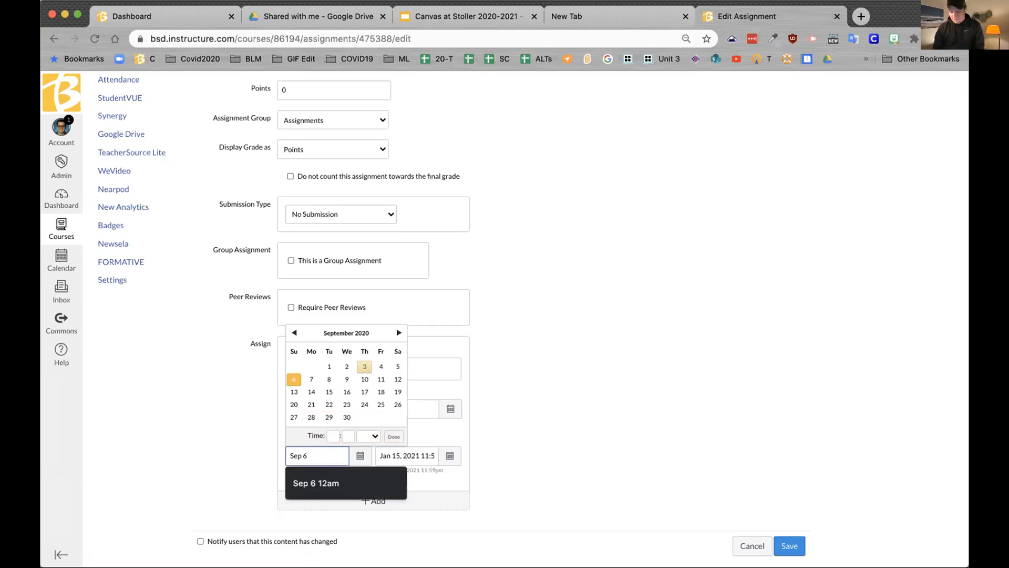
text(am)
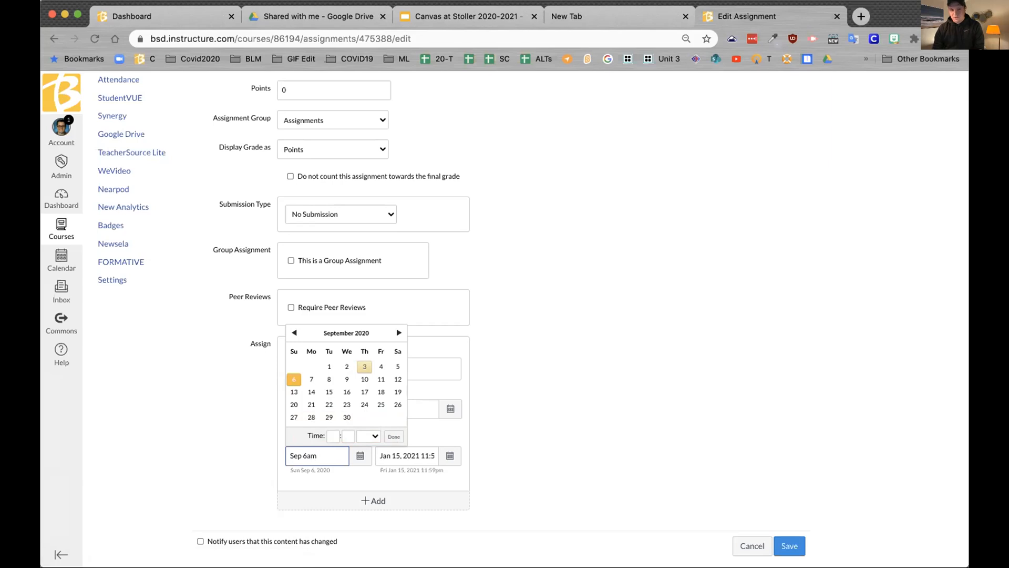
key(BackSpace)
key(BackSpace)
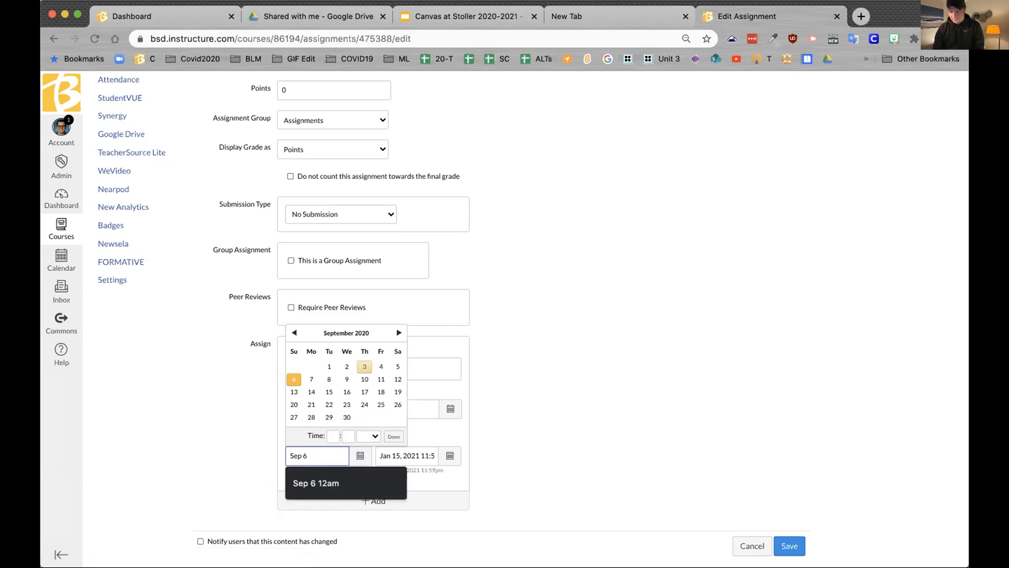
text(5)
key(BackSpace)
text(6)
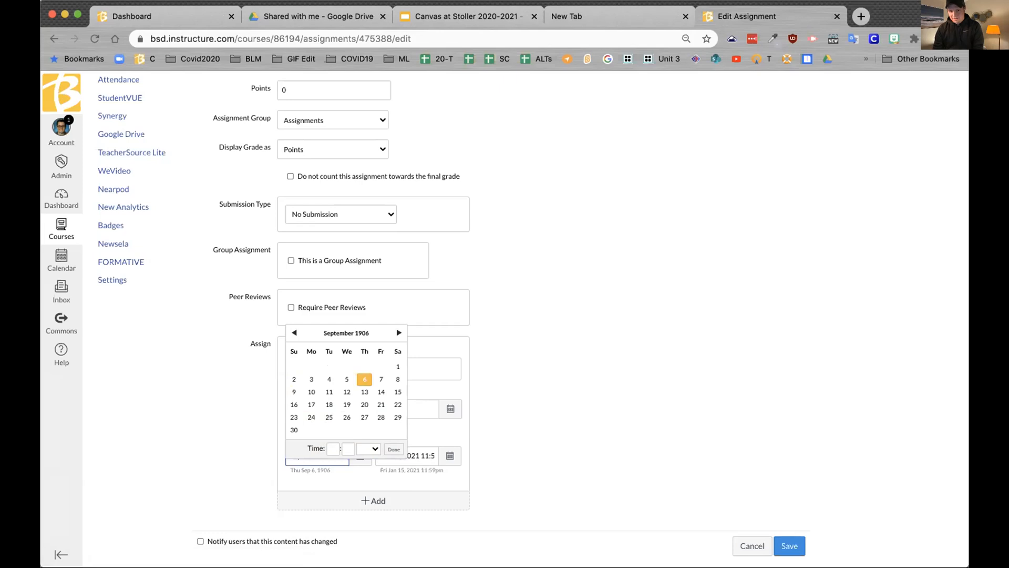
click(387, 448)
Step: Clear the available-from date entirely and save the assignment again
click(355, 454)
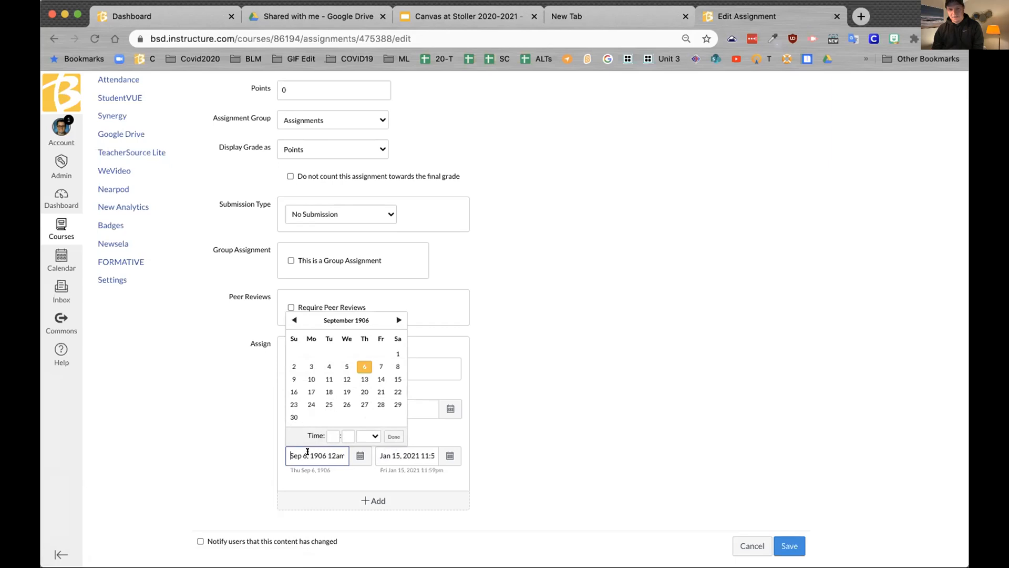
drag(286, 452, 365, 462)
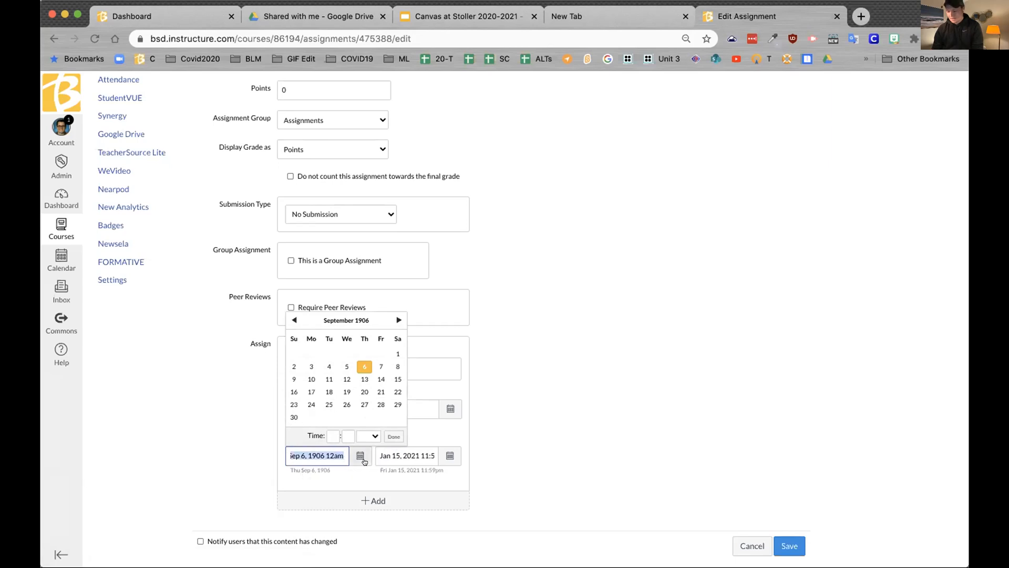
key(BackSpace)
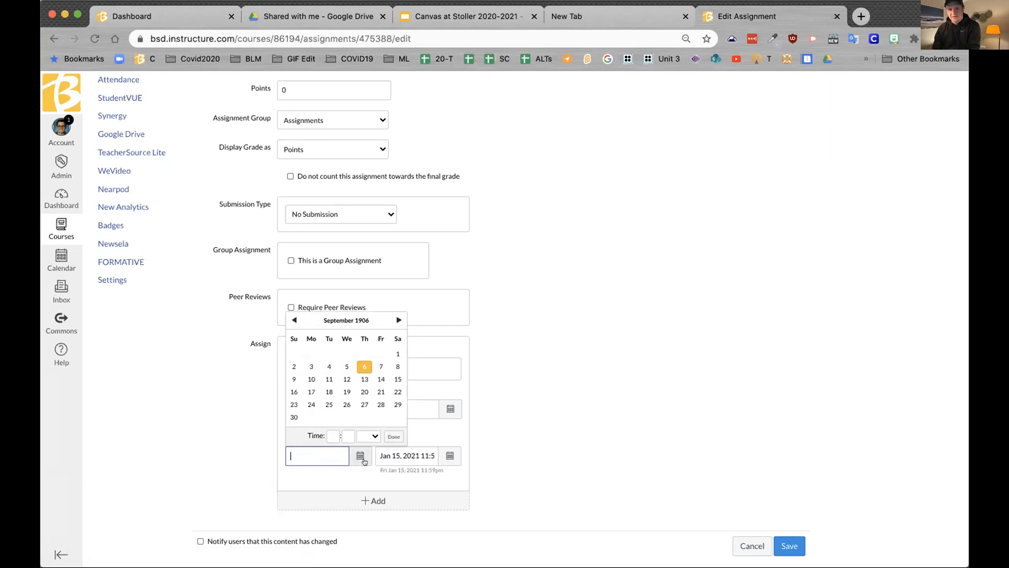
click(397, 320)
click(398, 320)
click(398, 320)
click(398, 320)
click(398, 320)
click(398, 320)
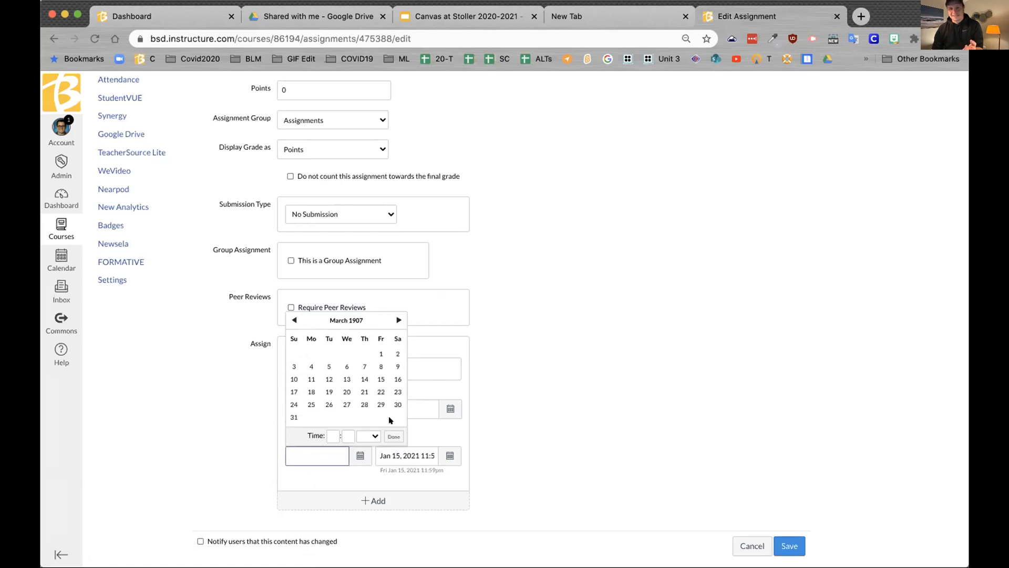
click(394, 437)
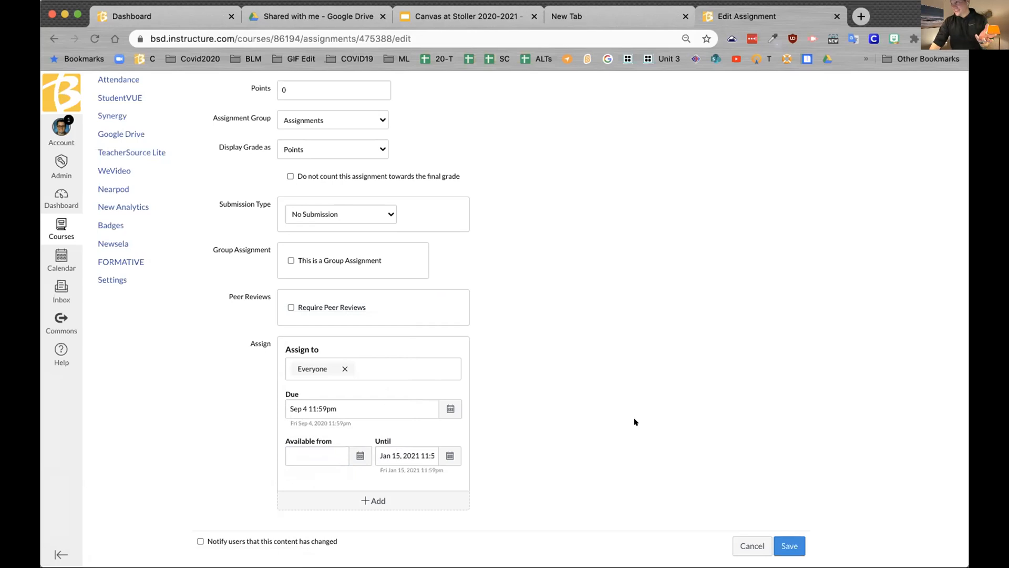
click(784, 545)
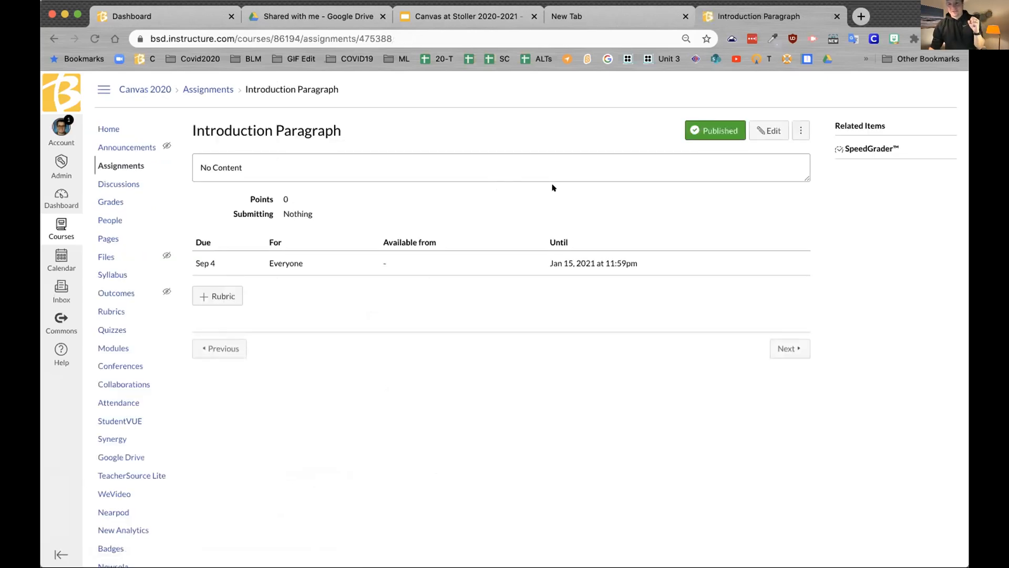
Step: Hide Master Course - MS Tech 2020, show Canvas Training 2020, and view the Sep 4 Introduction Paragraph event
click(66, 266)
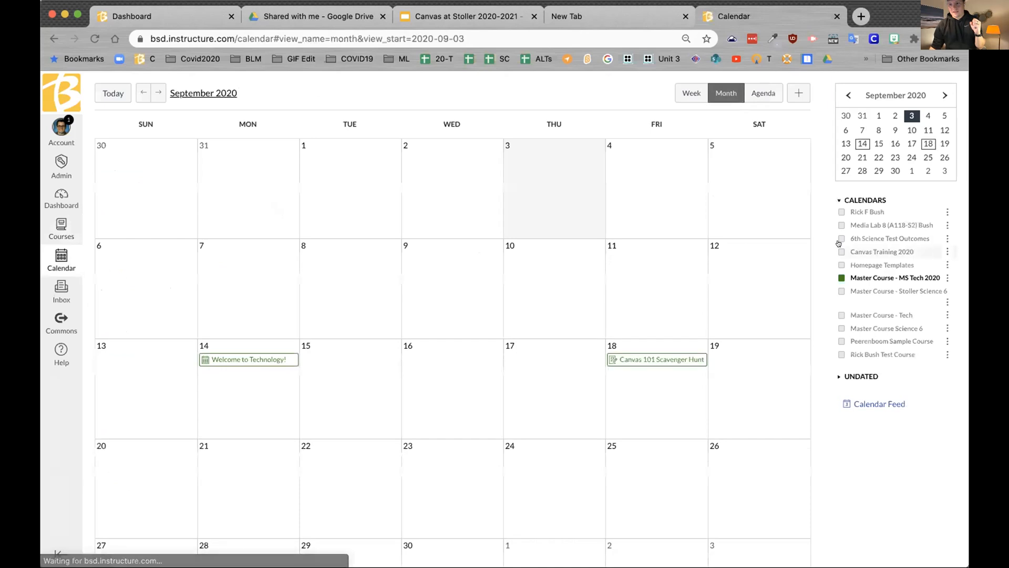
click(841, 277)
scroll(861, 288, down, 1)
scroll(861, 289, up, 1)
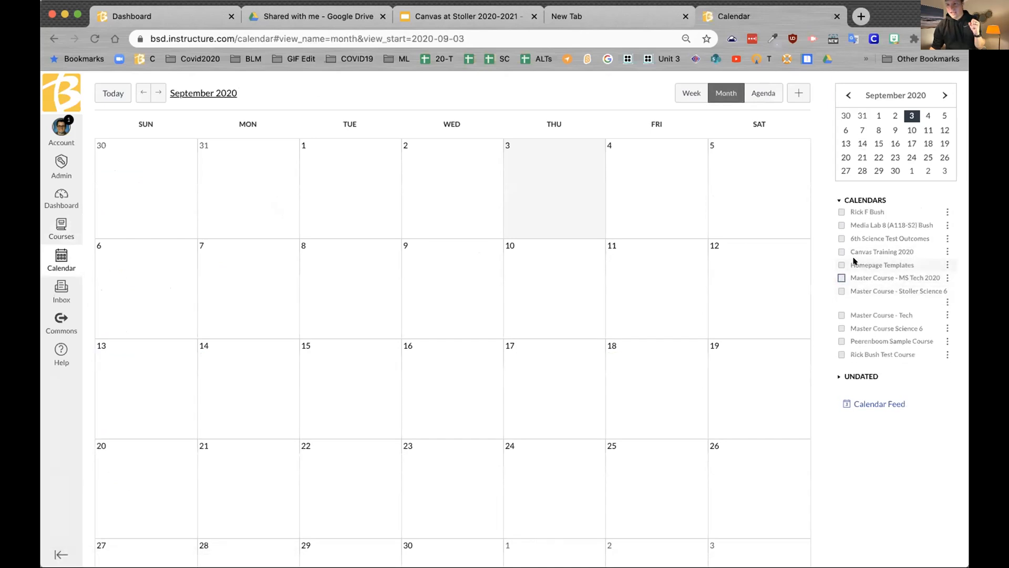
click(840, 251)
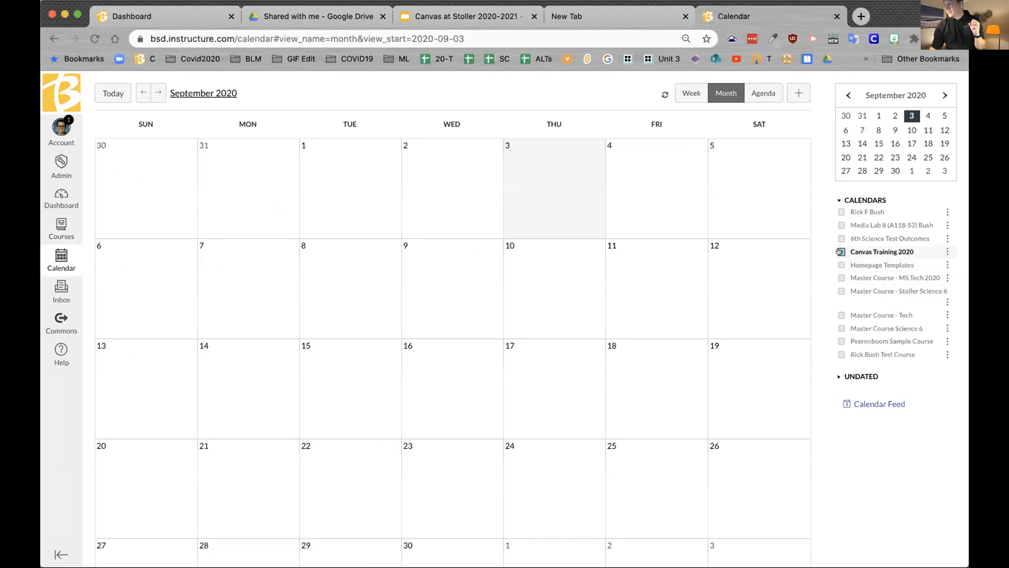
click(645, 159)
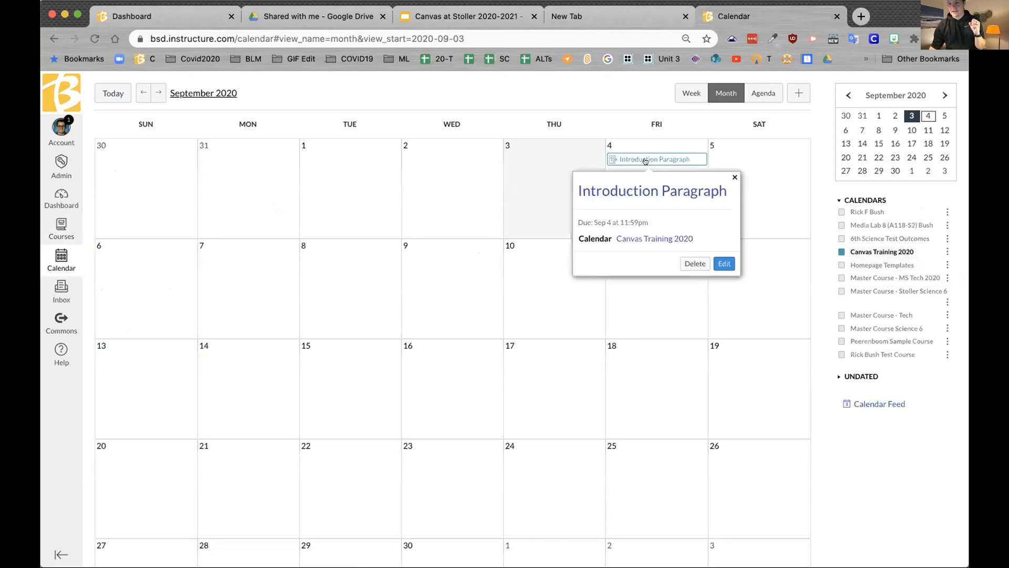
scroll(646, 181, down, 1)
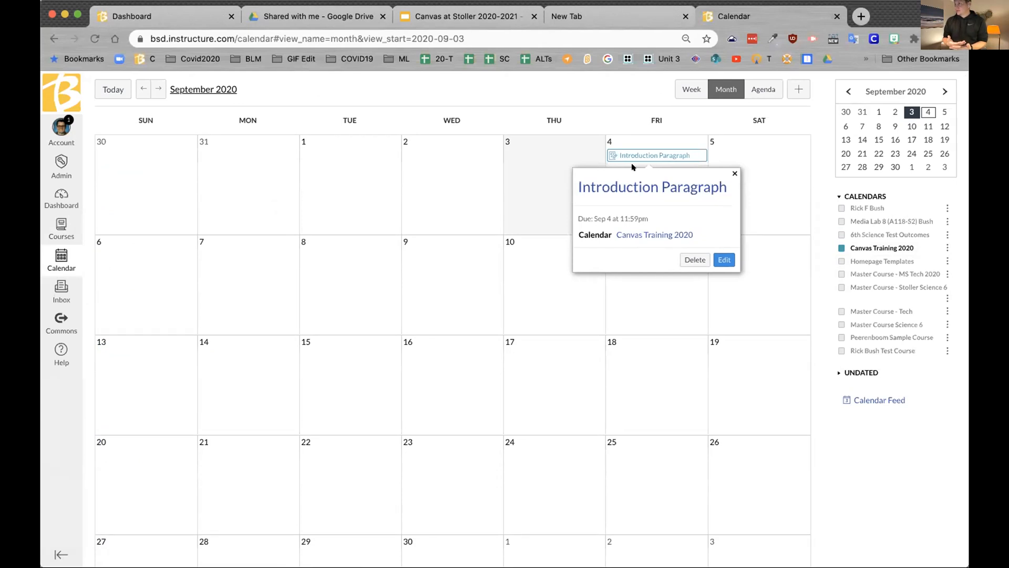
Step: Dismiss the open popups and follow the Sep 4 event to the Introduction Paragraph assignment page
click(327, 185)
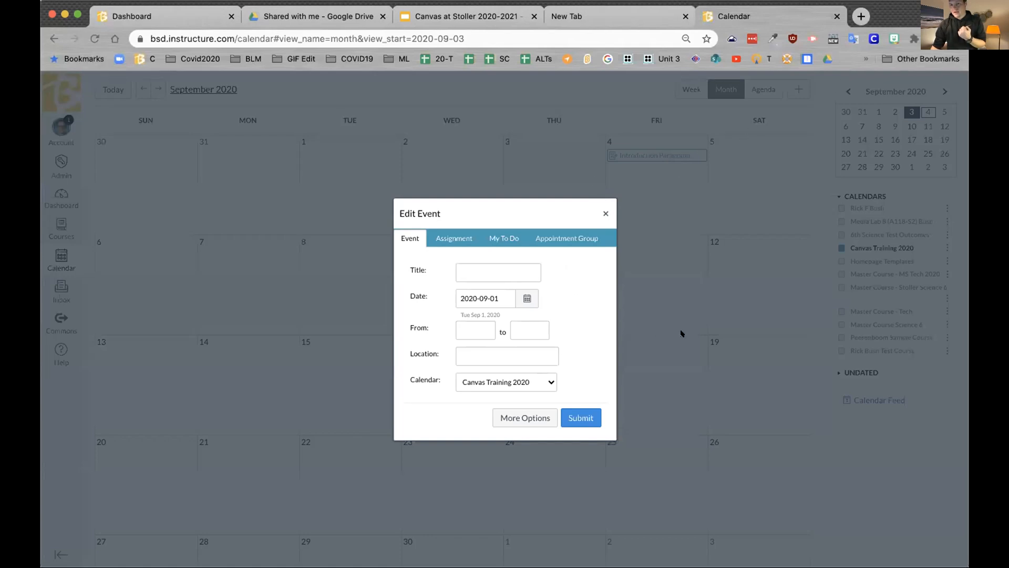
click(605, 213)
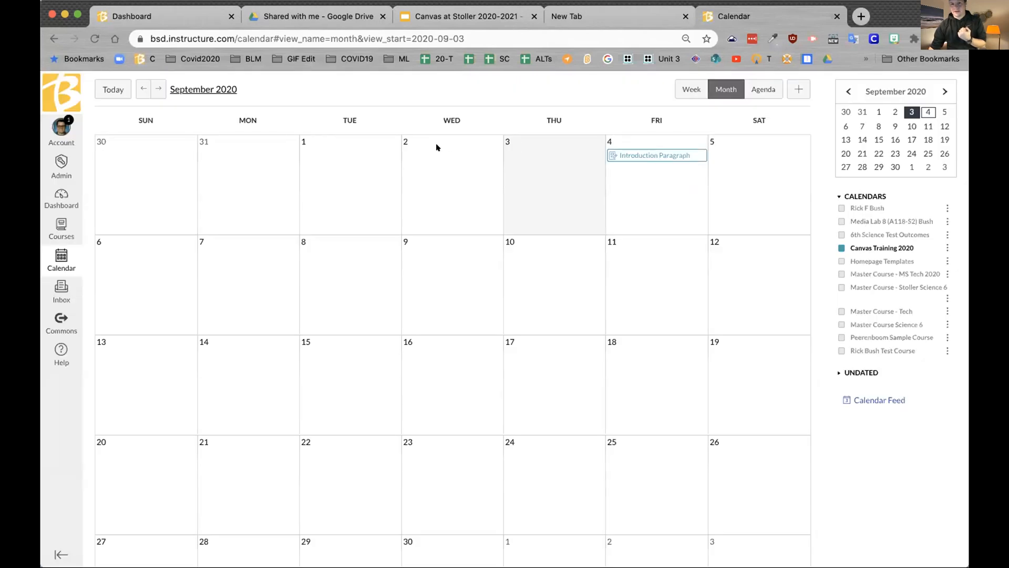
click(656, 157)
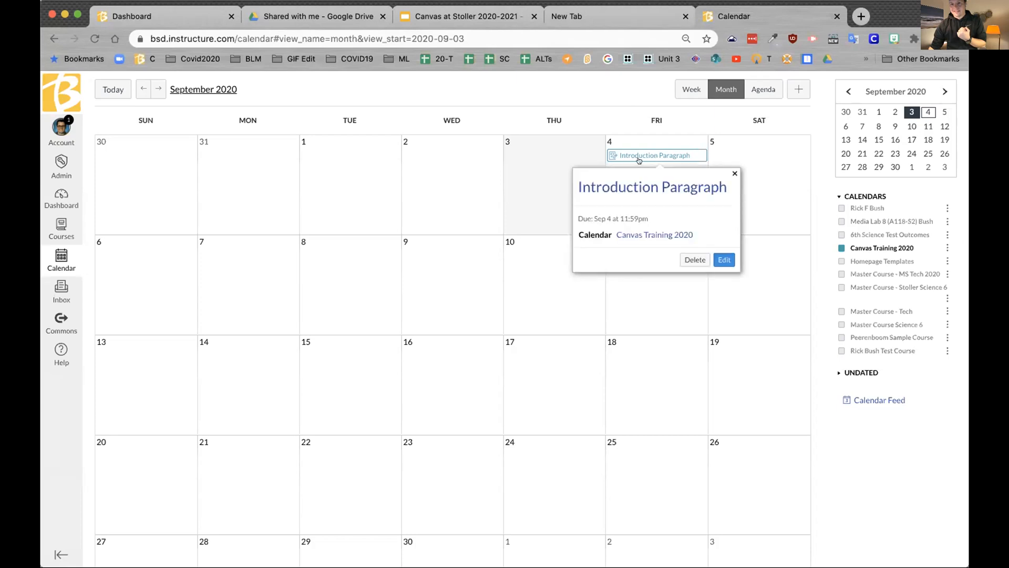
click(634, 188)
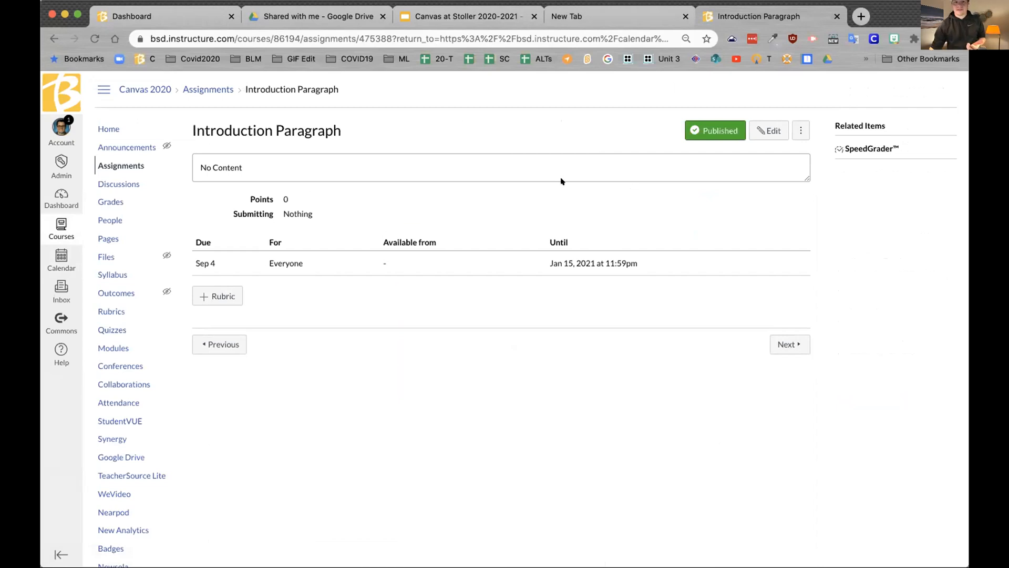
Step: Load the Introduction Paragraph assignment URL without 'edit' and select the full address to copy
click(94, 38)
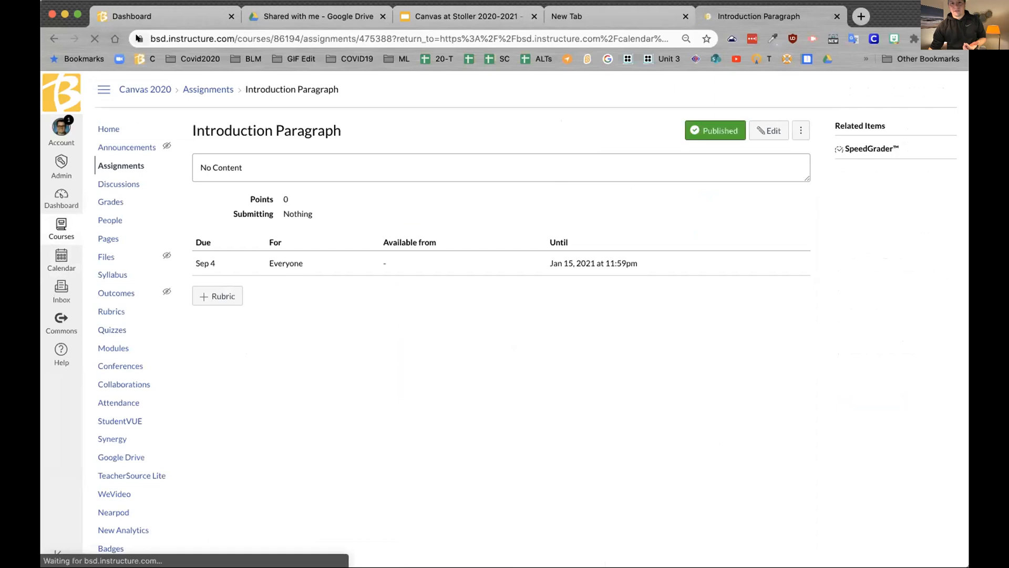
click(756, 130)
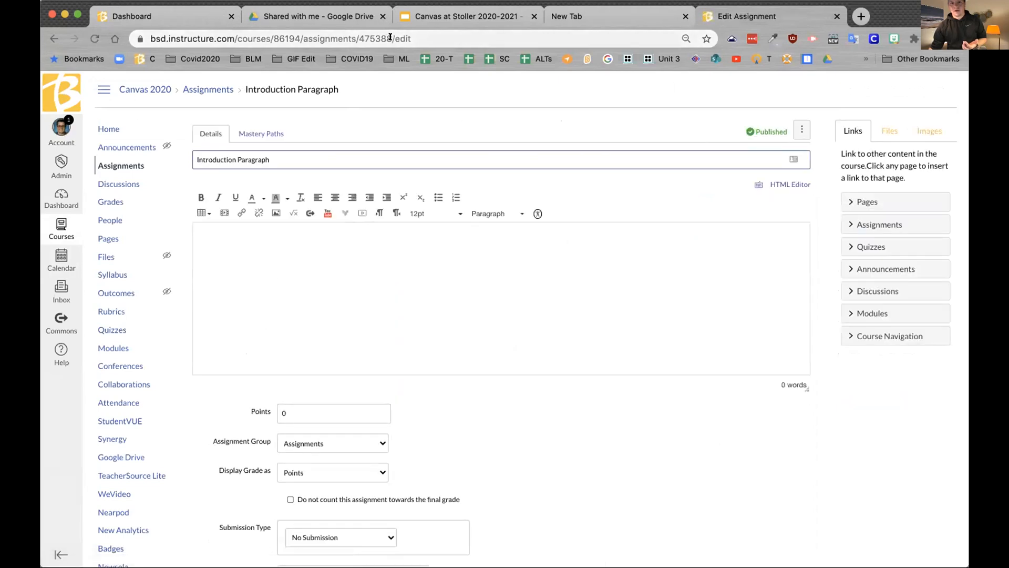
drag(394, 38, 447, 37)
key(BackSpace)
key(Return)
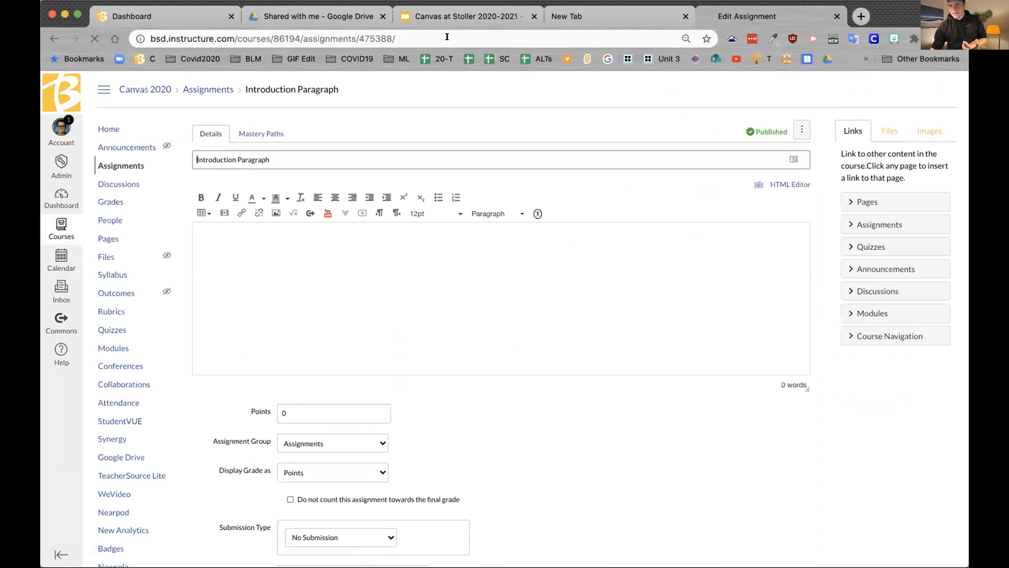
drag(395, 38, 115, 29)
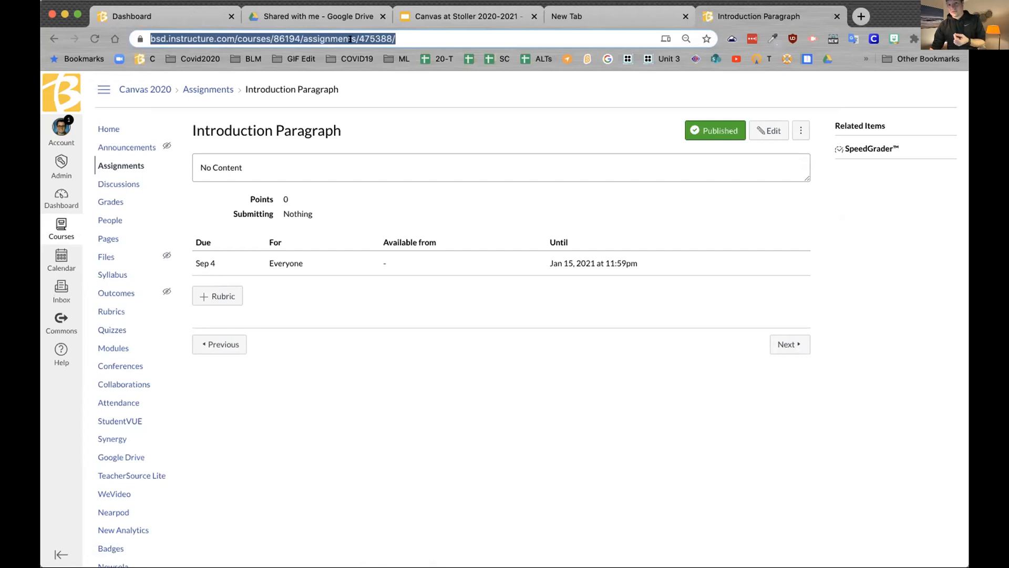
click(426, 39)
drag(427, 39, 145, 37)
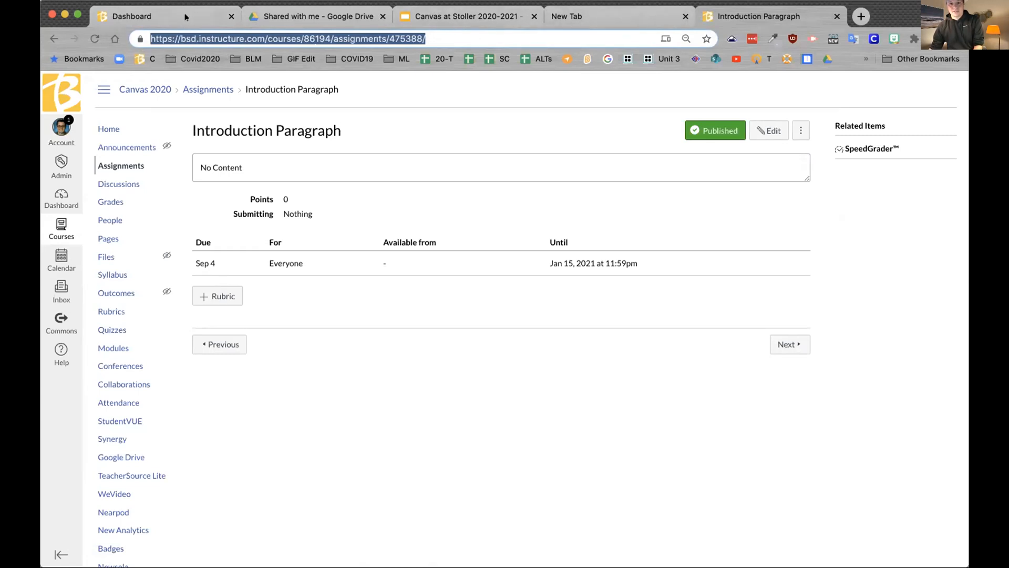
Step: From the Dashboard calendar, create a September 1, 2020 event and expand it with More Options
click(165, 16)
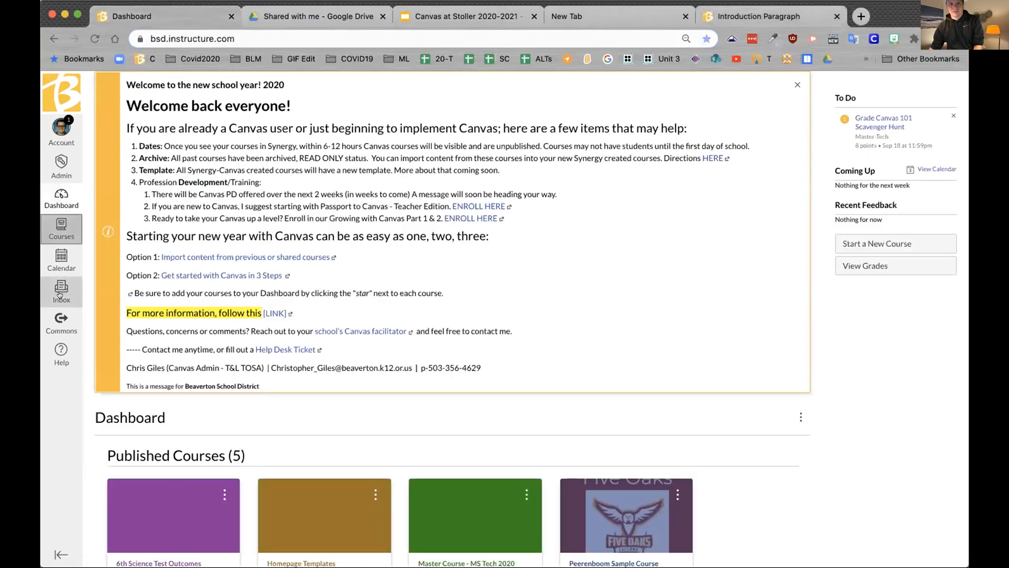
click(61, 257)
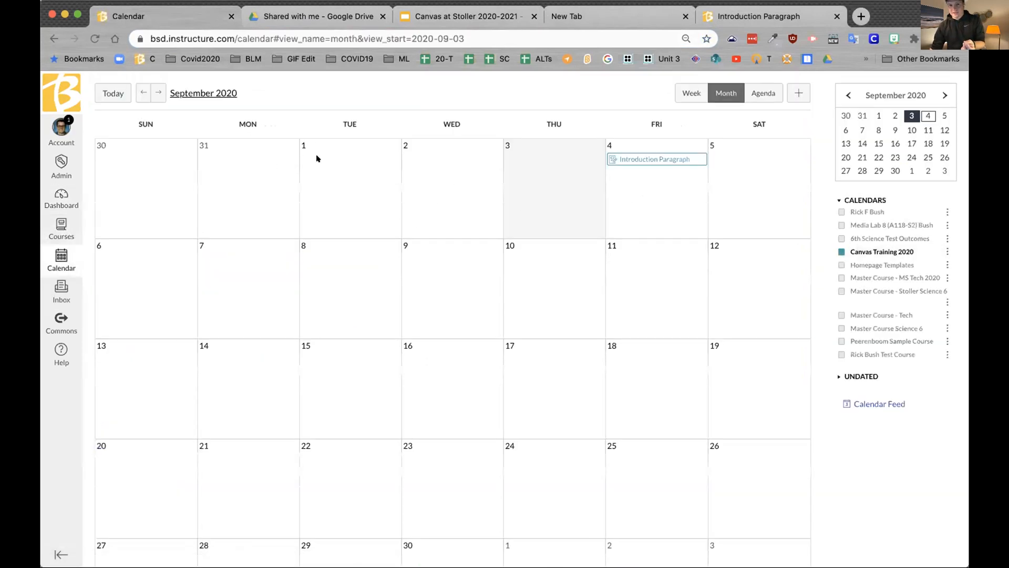
click(336, 160)
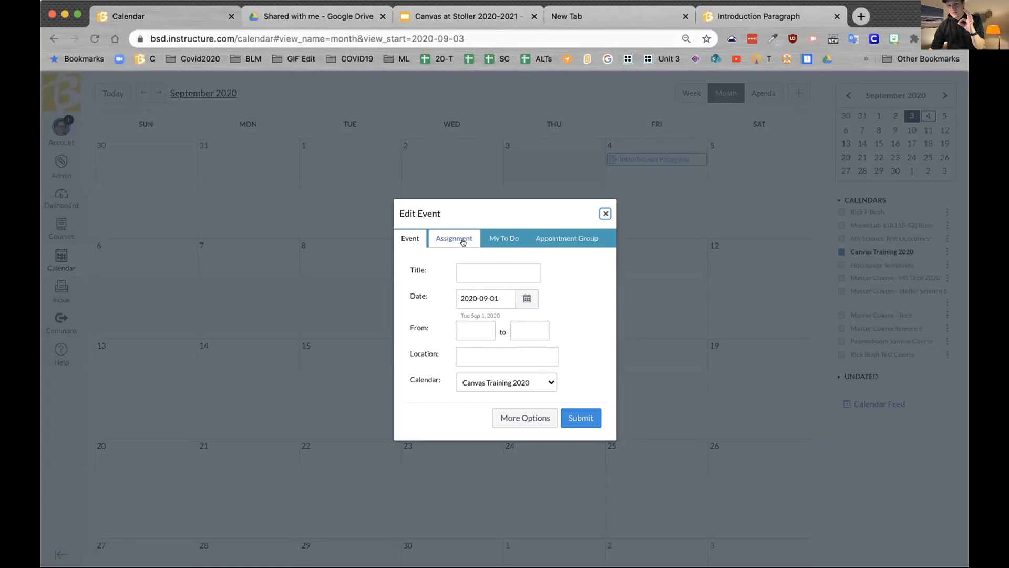
click(523, 418)
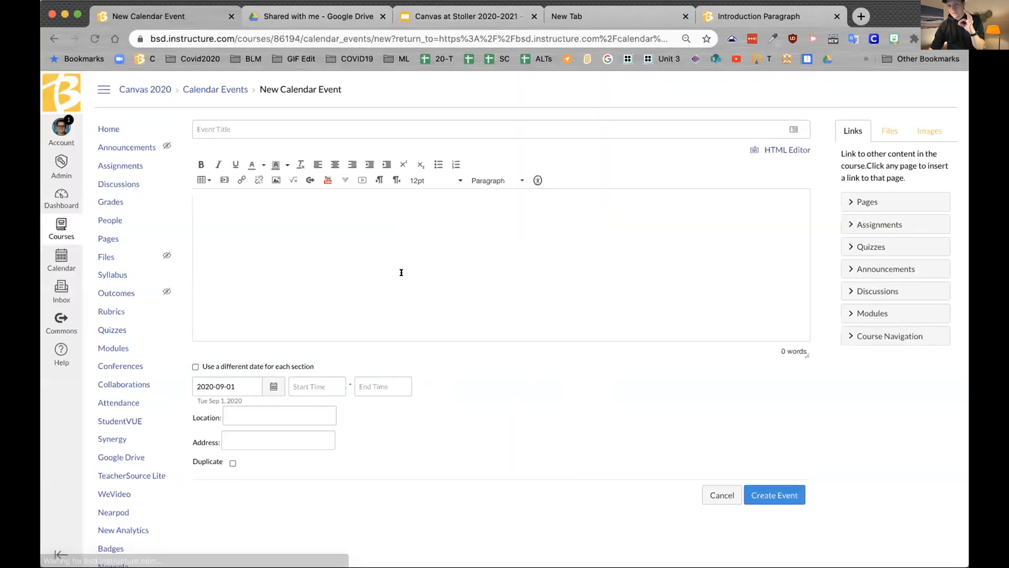
Step: Title the event 'Daily Agenda', describe it as 'Do this assignment', and select 'this assignment'
click(246, 126)
text(D)
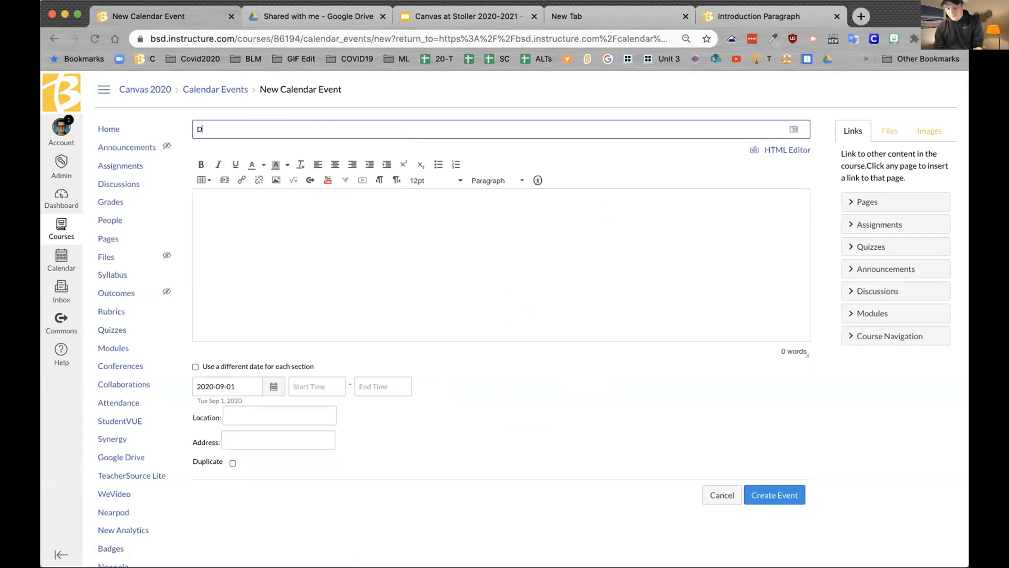
text(aily Agenda)
click(286, 200)
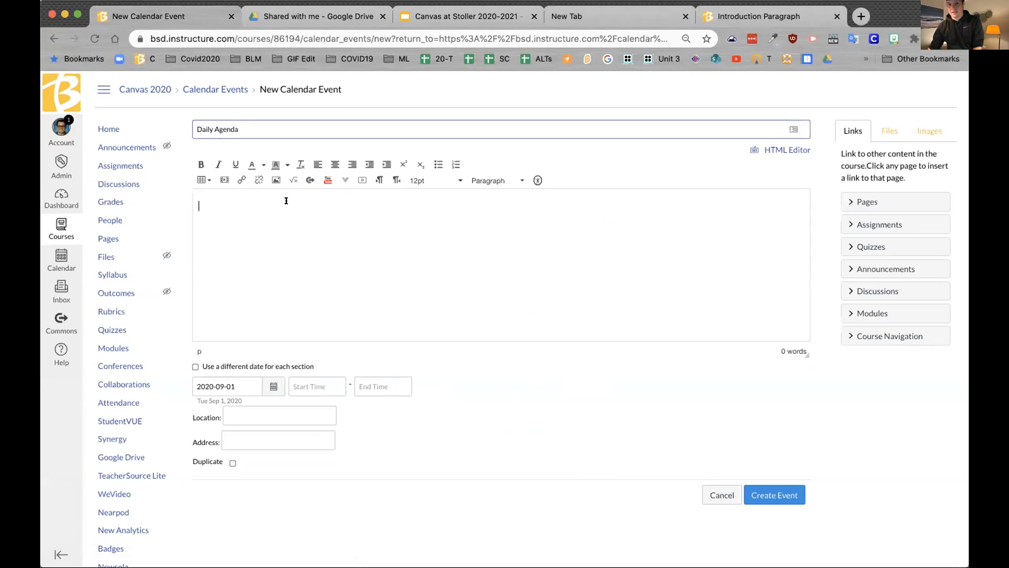
text(Do )
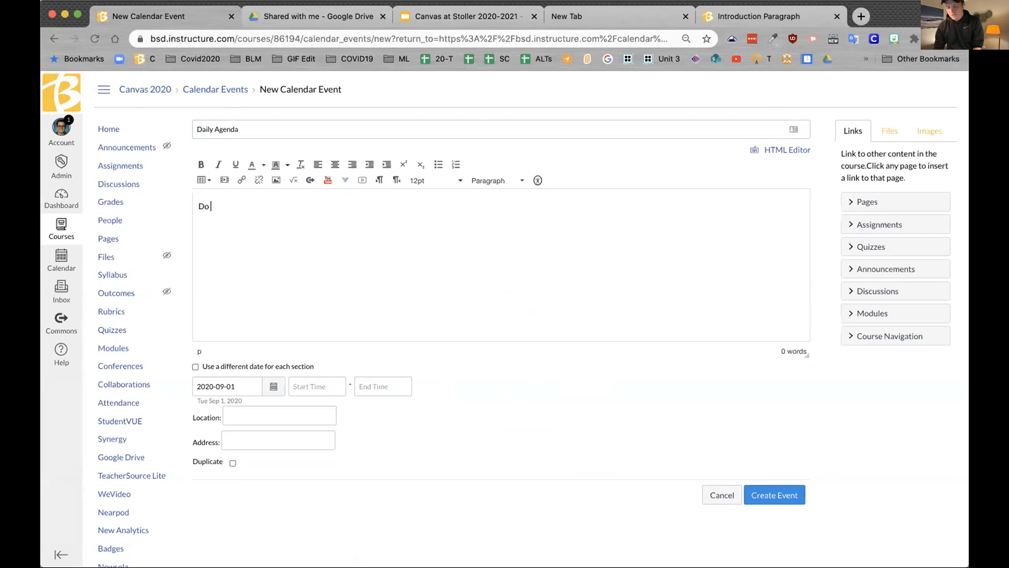
text(this assignment.)
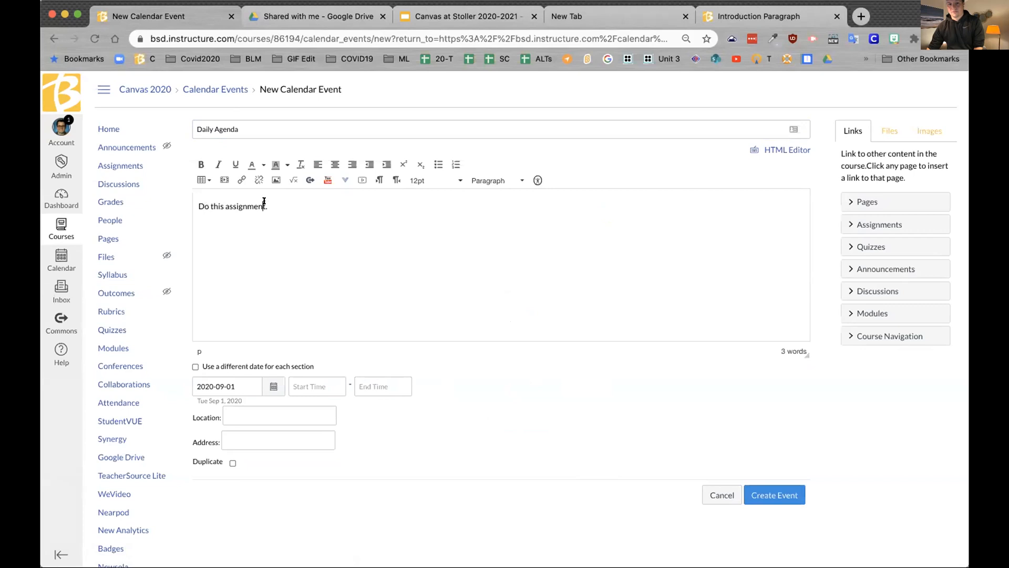
drag(266, 204, 208, 201)
Step: Hyperlink the words 'this assignment' to the pasted Introduction Paragraph assignment URL
click(241, 180)
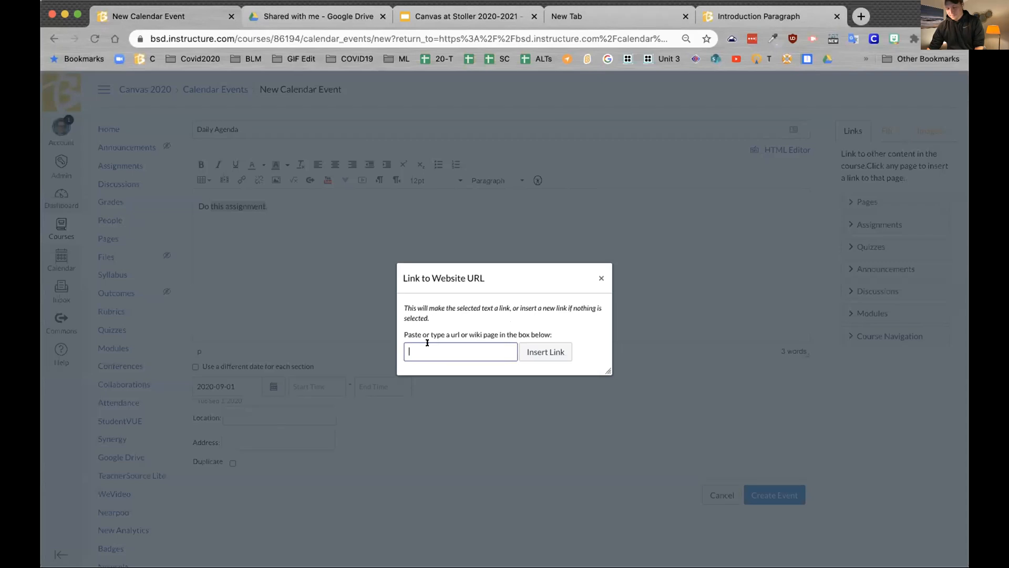
key(super+v)
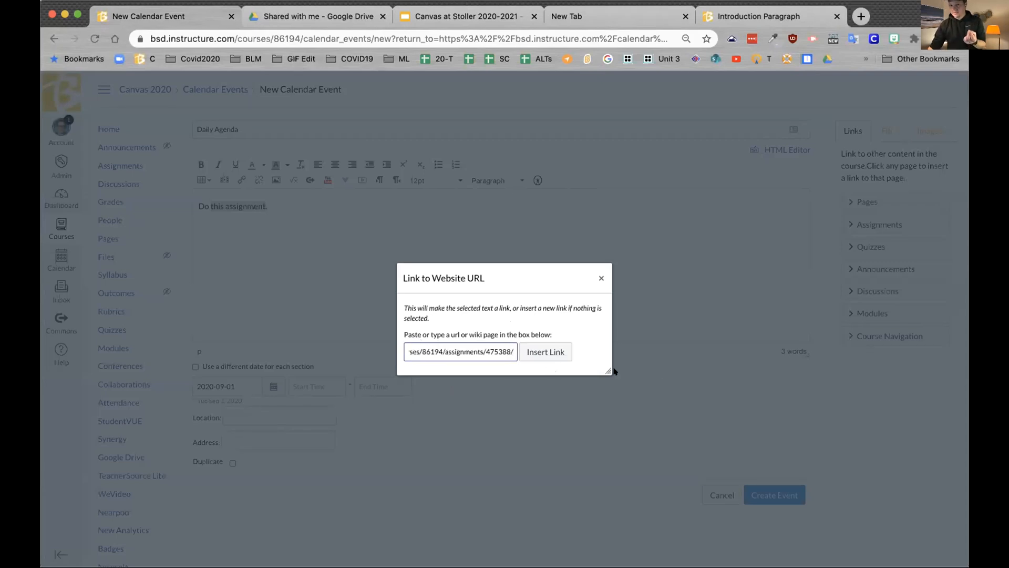
click(552, 350)
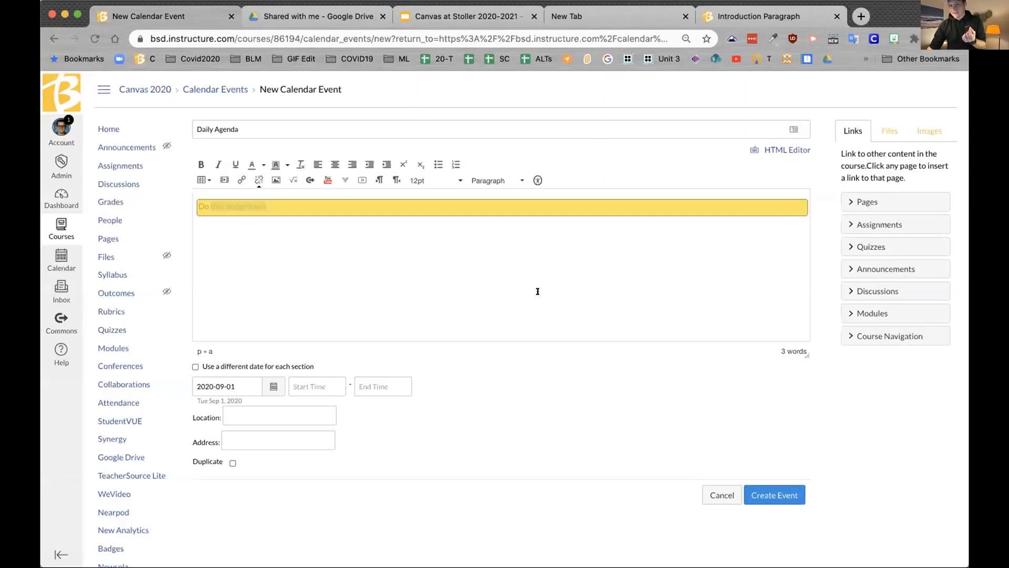
click(305, 260)
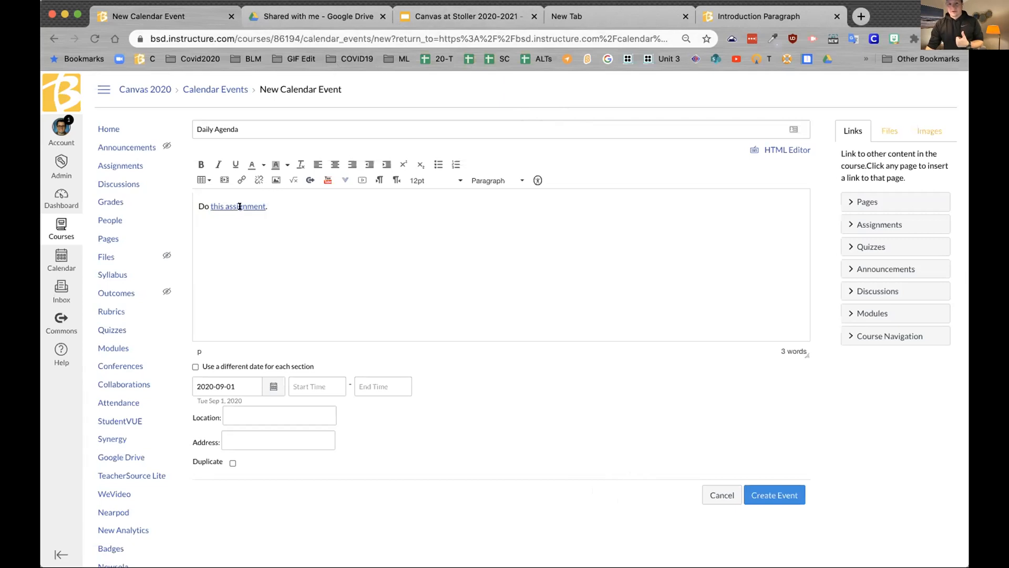
Step: Glance at the course modules and calendar event tabs, then go to the Dashboard
click(788, 17)
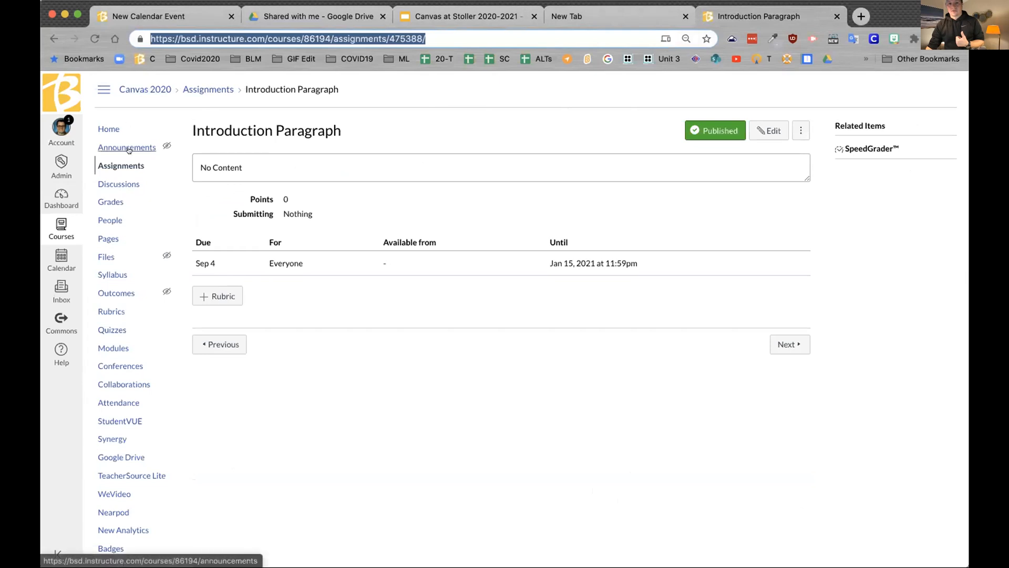
click(111, 349)
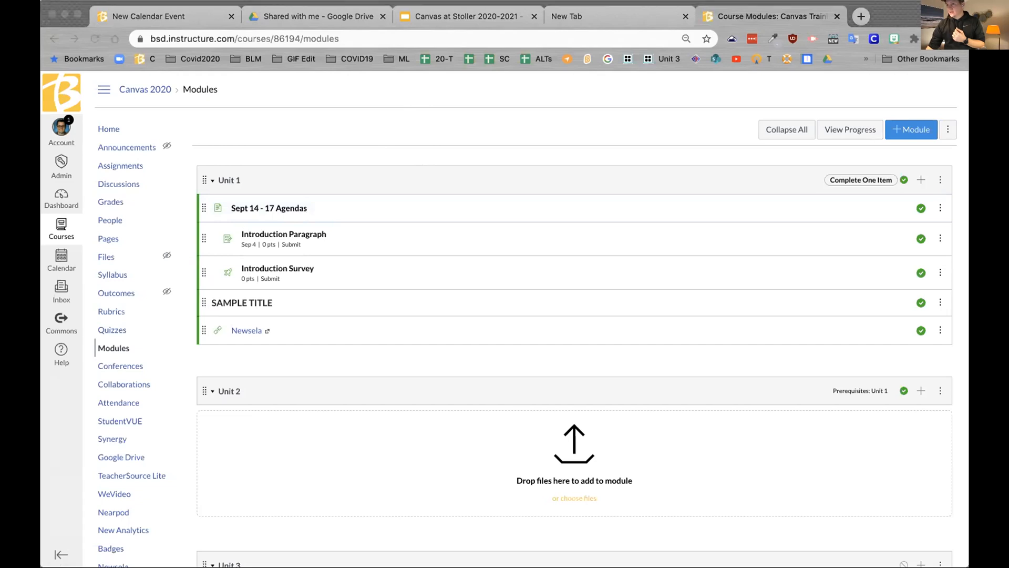
click(168, 17)
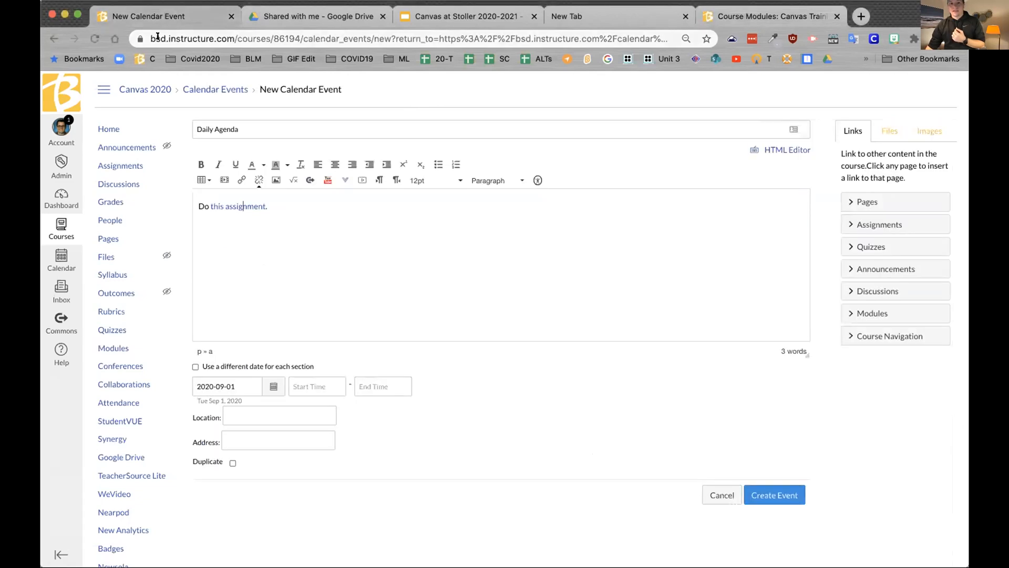
click(776, 14)
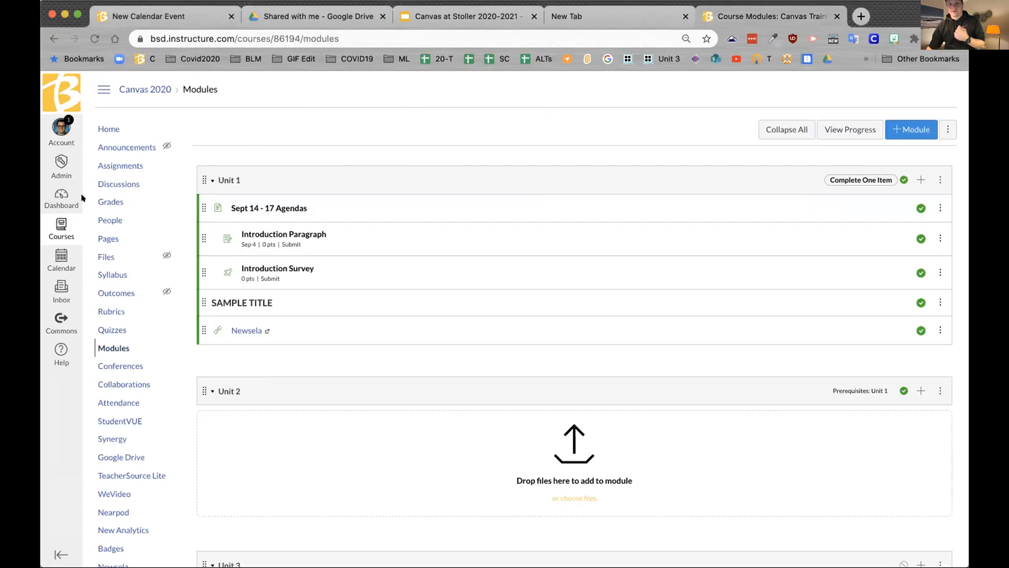
click(56, 198)
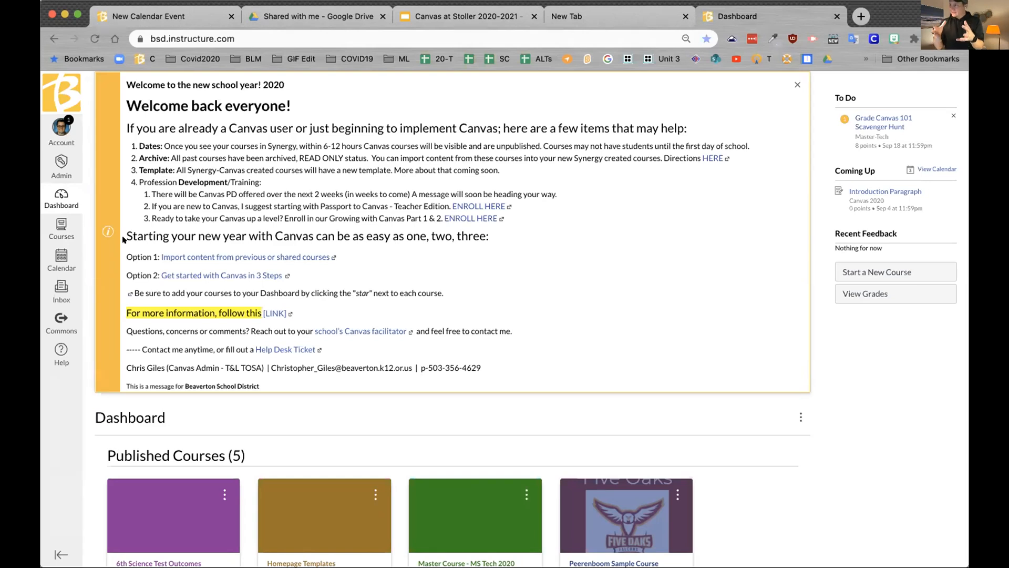
Step: Copy the Simple Assignment Template with Rubric Table body from Master Course - MS Tech 2020
click(57, 230)
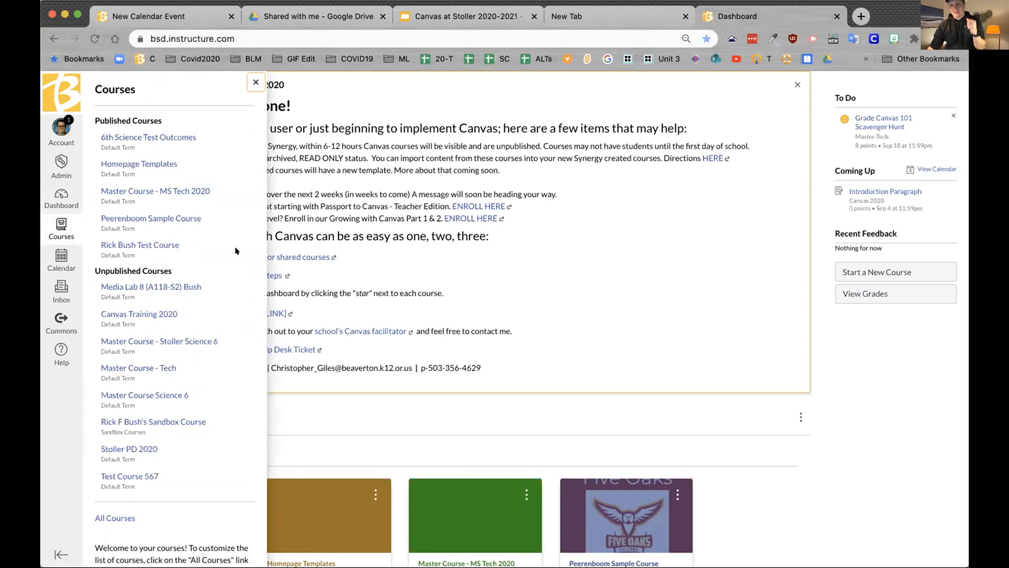
click(158, 190)
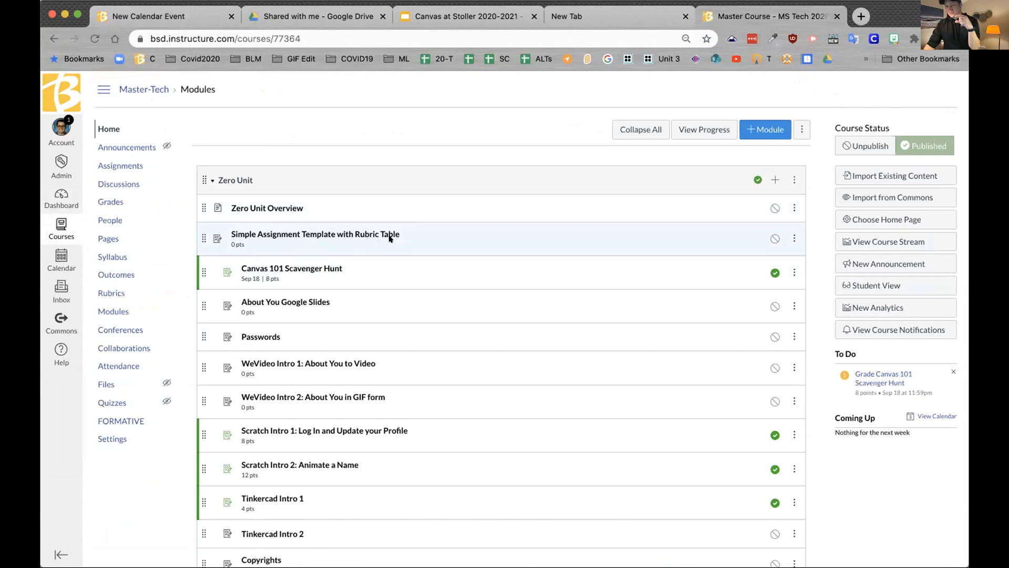
click(352, 237)
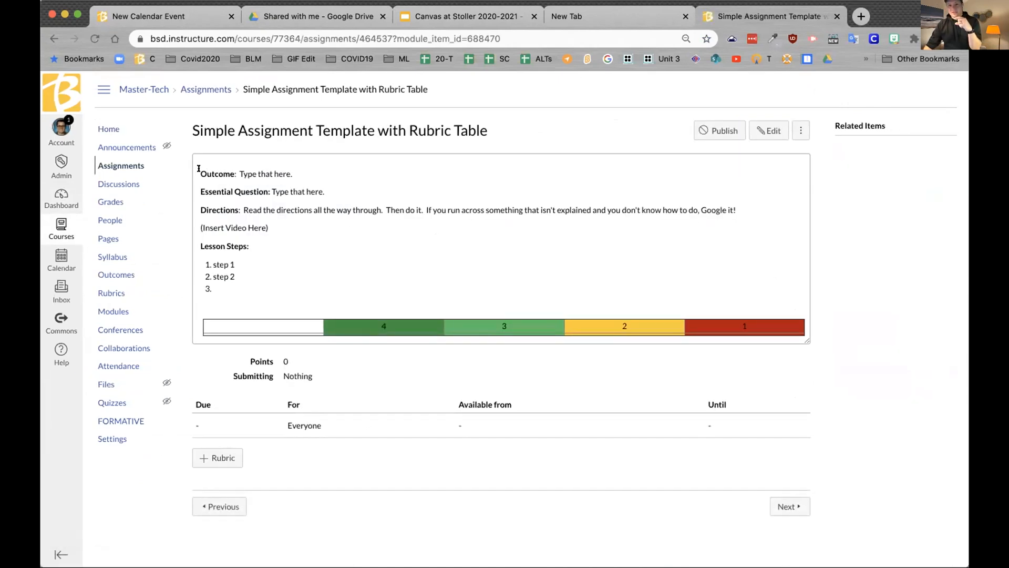
drag(198, 169, 777, 338)
key(super+c)
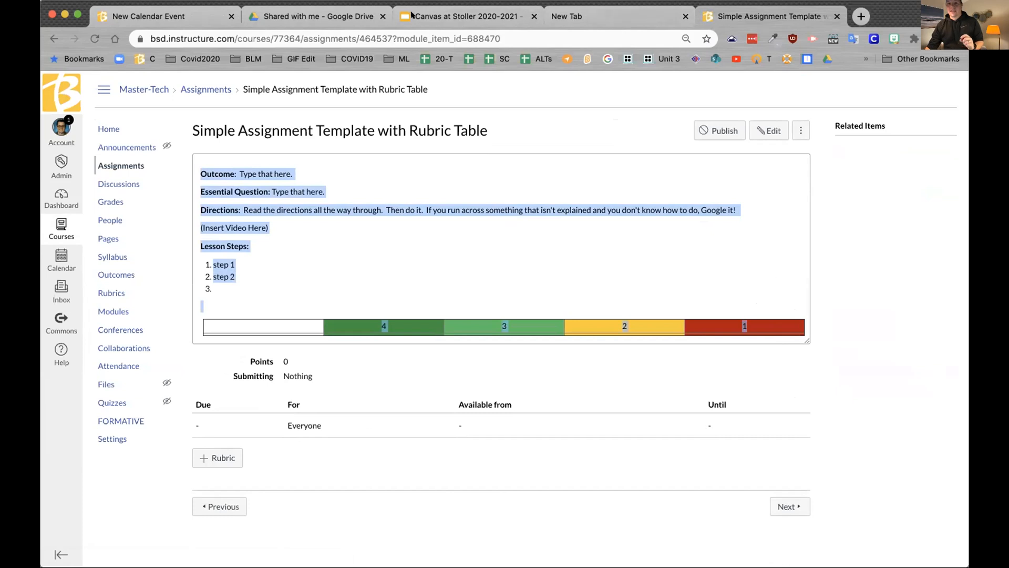
click(166, 15)
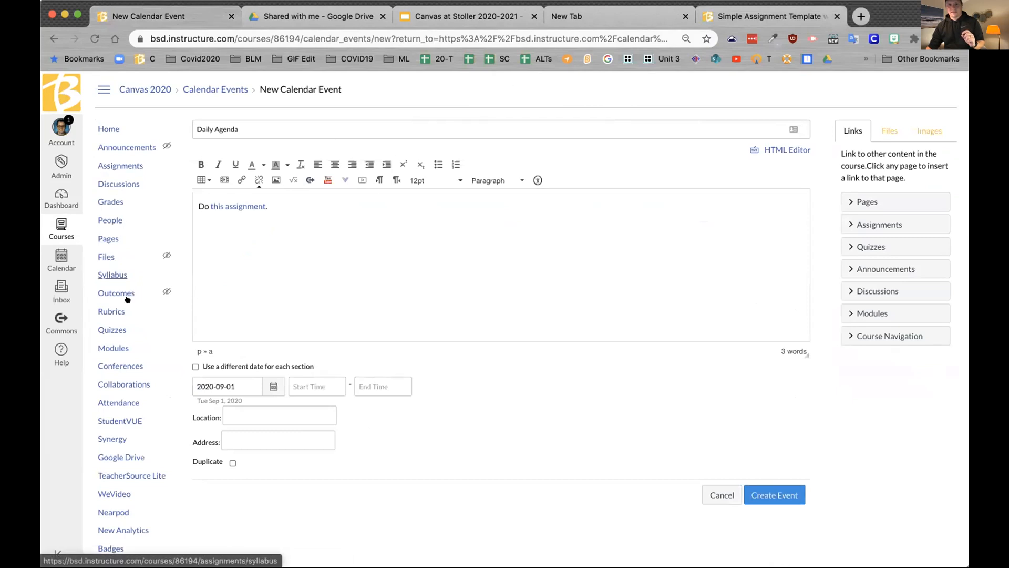
Step: Edit Introduction Paragraph from Modules, clear its description, and switch to the HTML editor
click(112, 347)
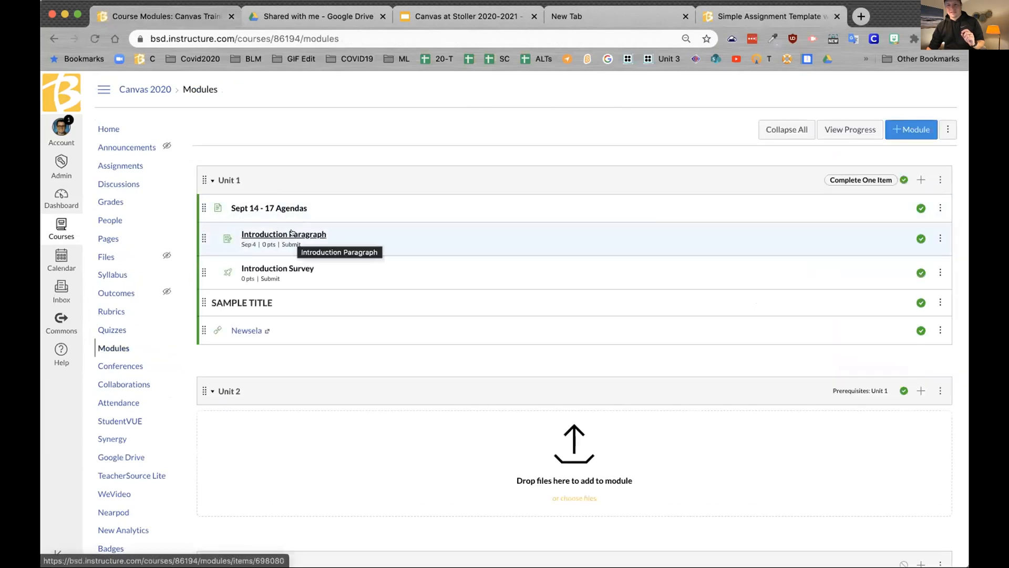
click(292, 234)
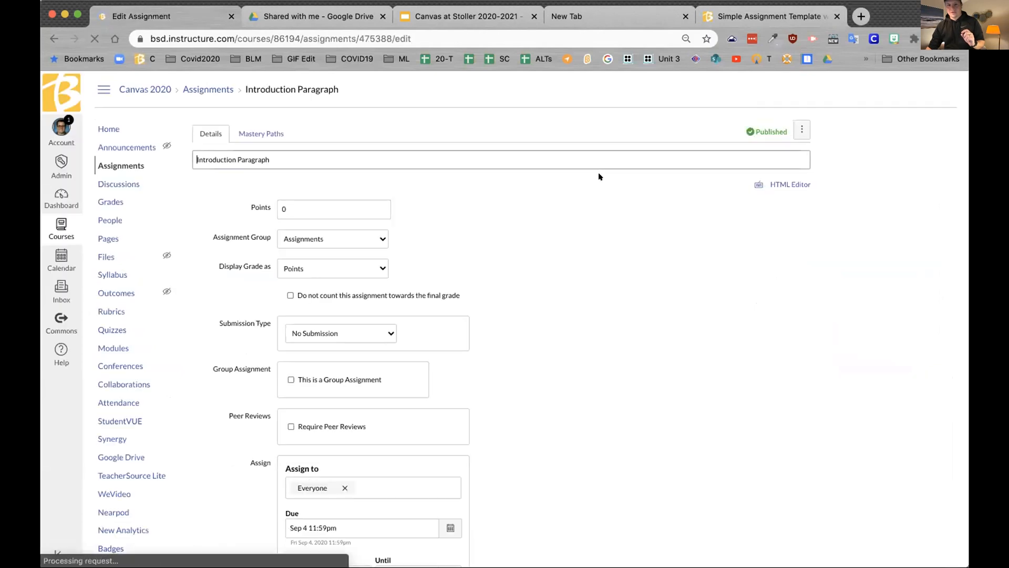
click(417, 230)
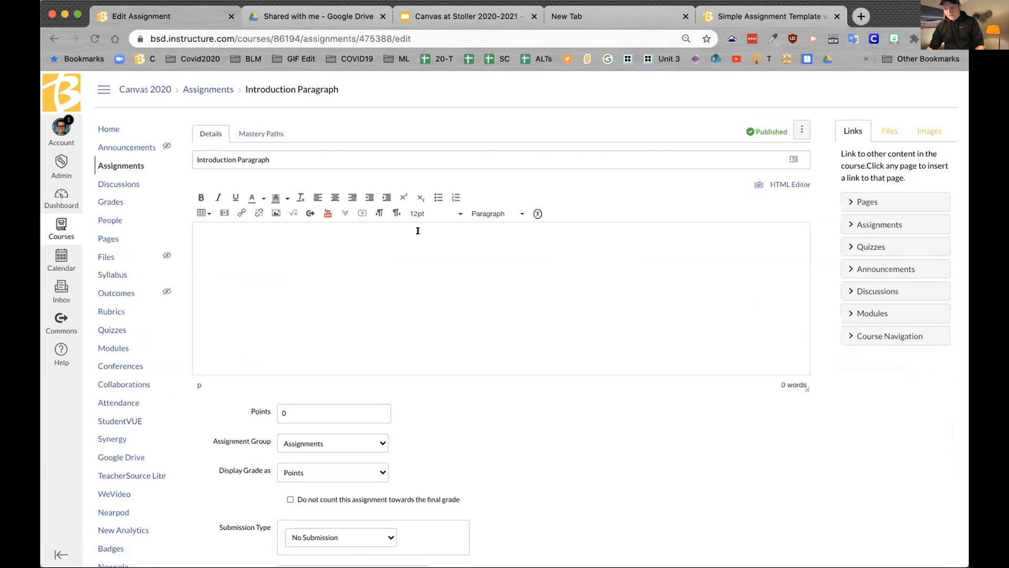
key(super+v)
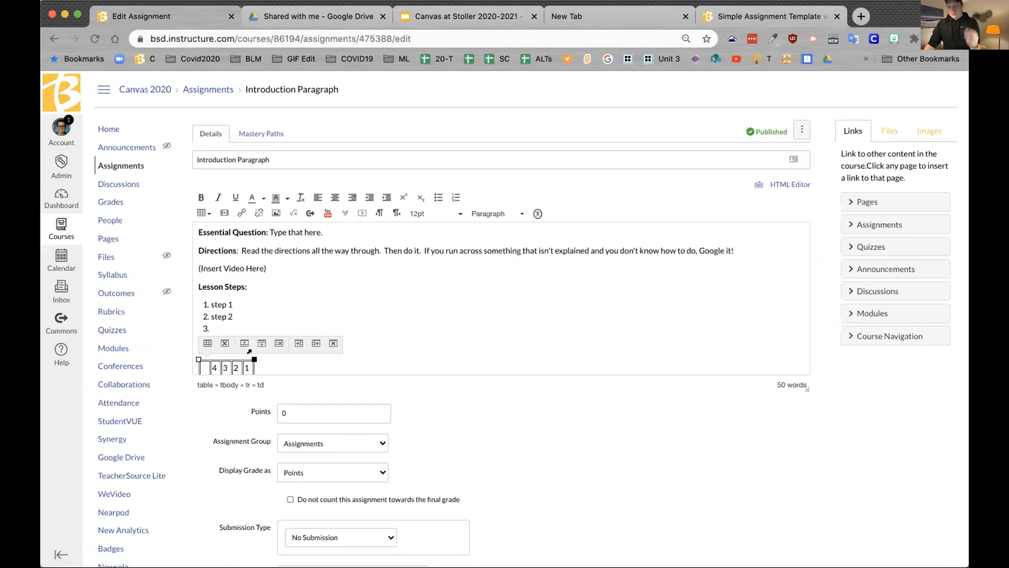
key(super+a)
key(BackSpace)
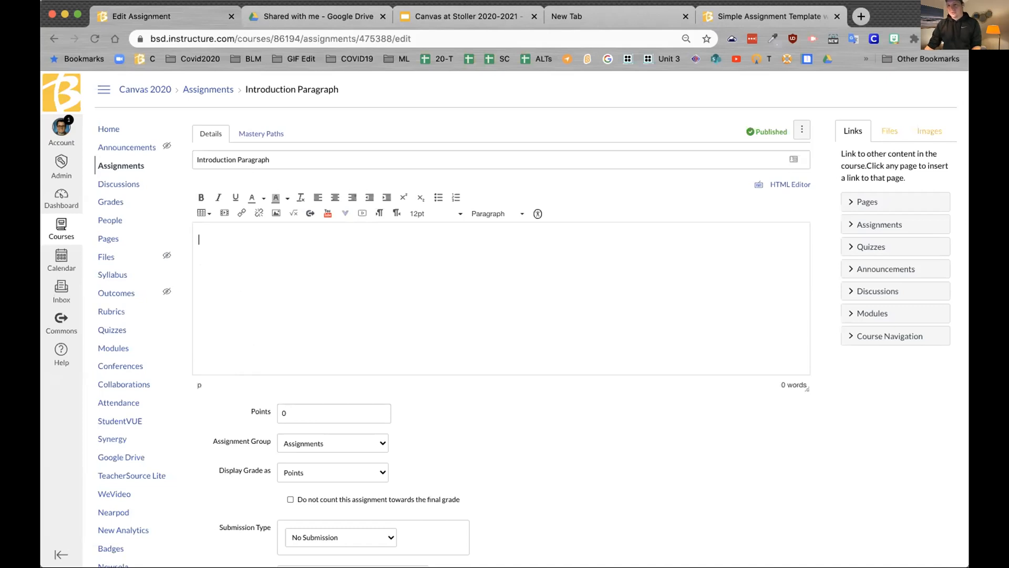
click(789, 184)
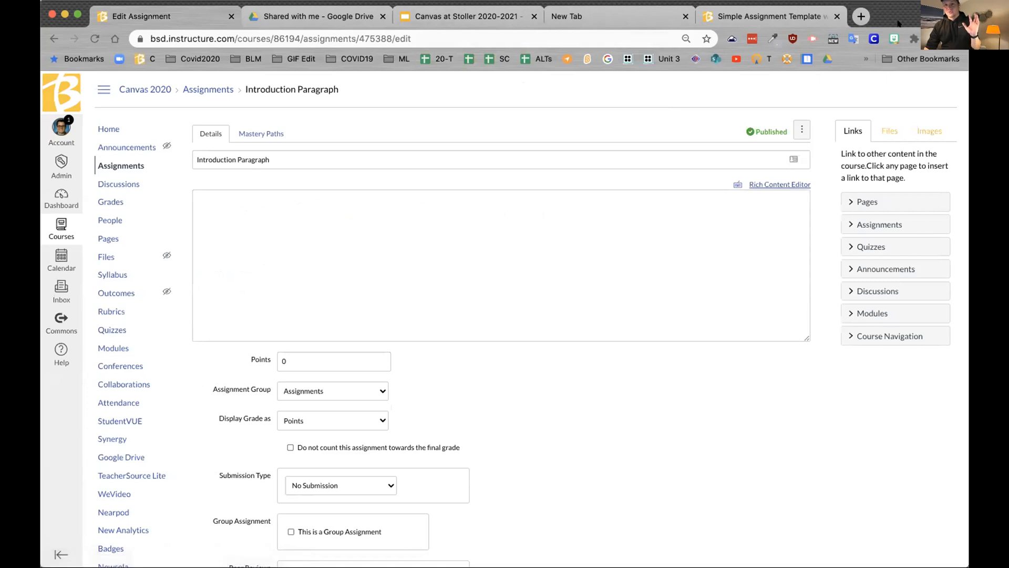
Step: Select the template assignment's full description HTML source
click(795, 16)
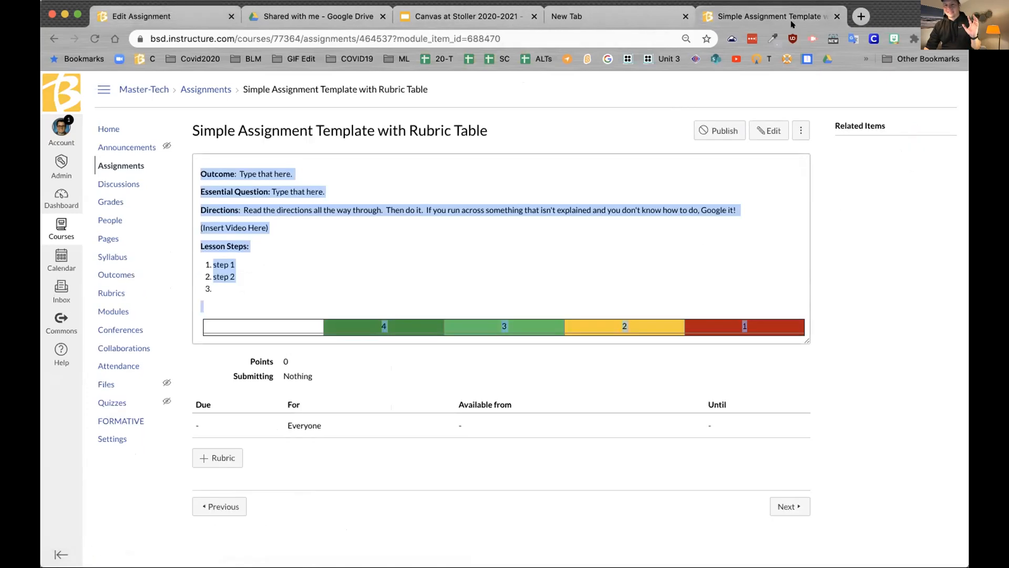
click(769, 130)
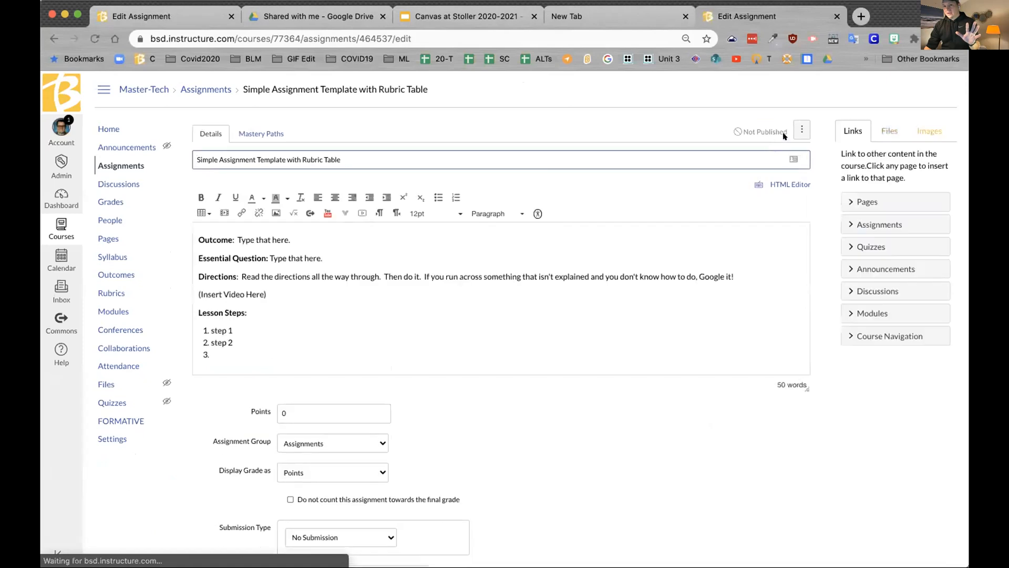
click(794, 184)
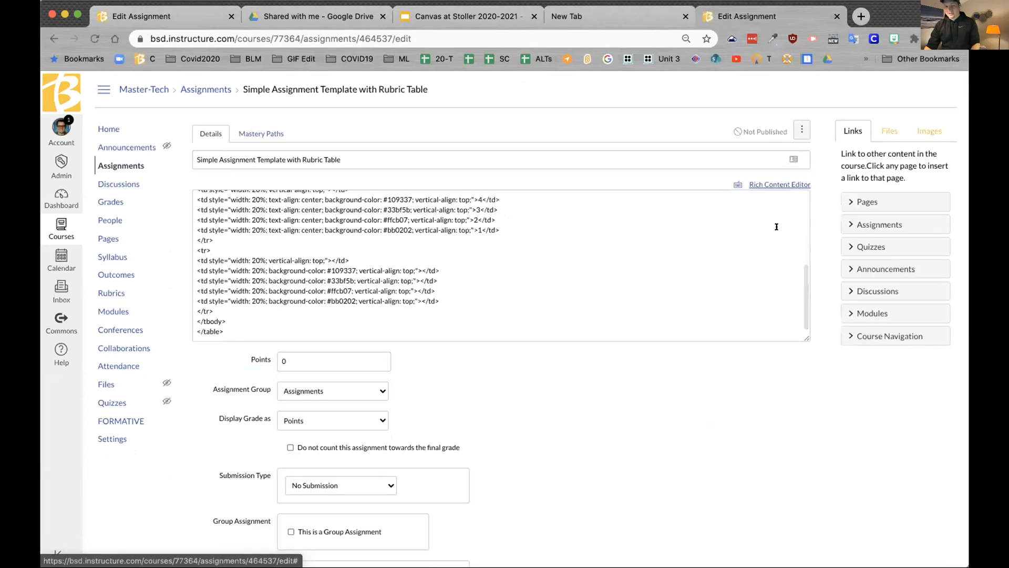
key(super+a)
click(743, 288)
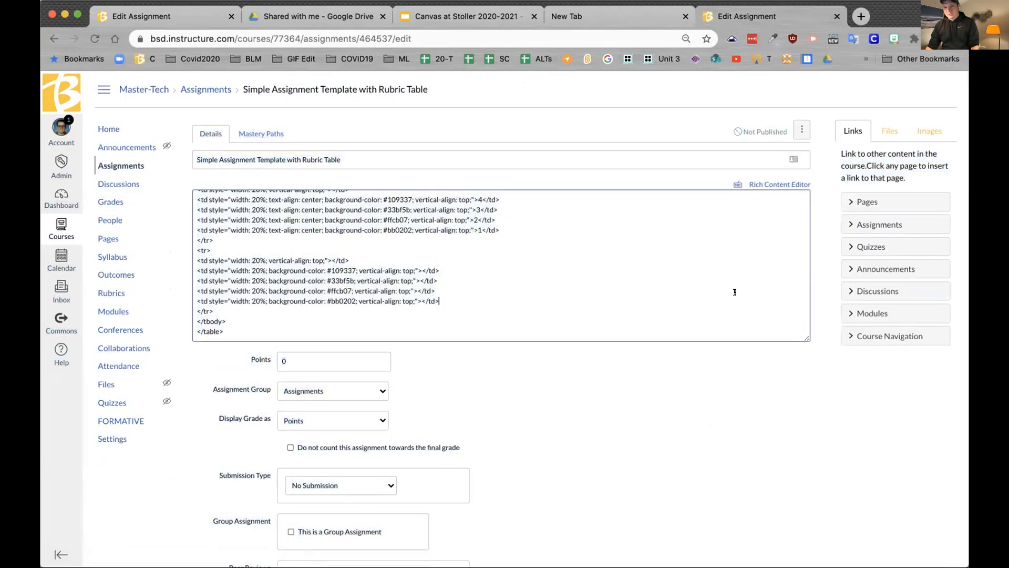
key(super+a)
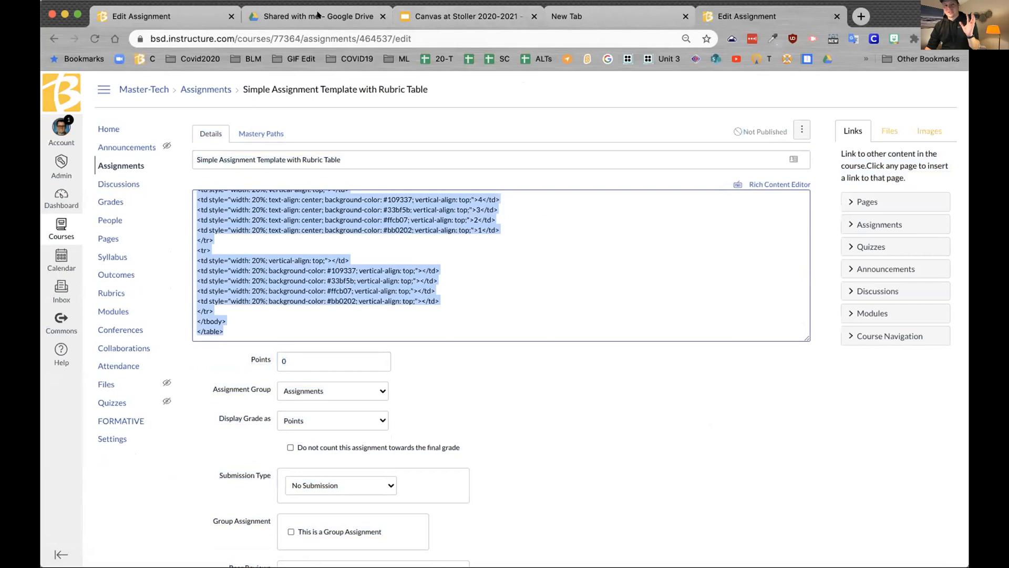
Step: Paste the template HTML into the Introduction Paragraph description and return to rich-text view
click(175, 15)
click(584, 201)
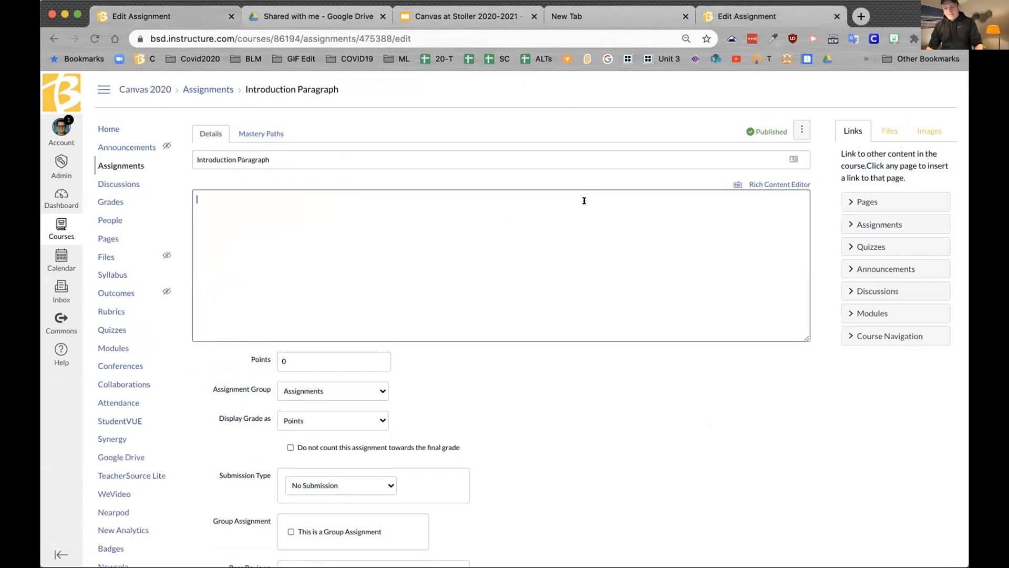
key(super+v)
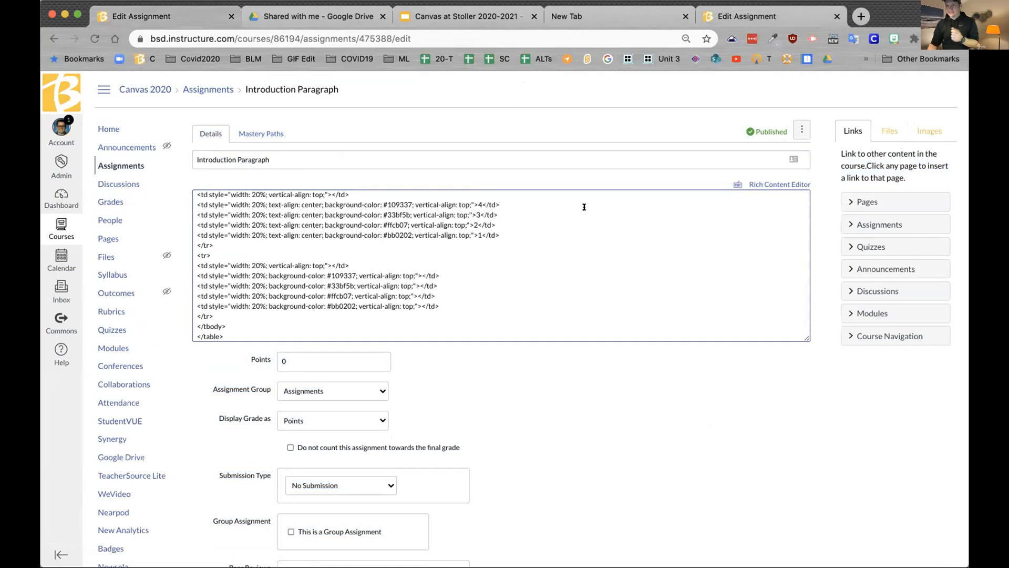
click(788, 182)
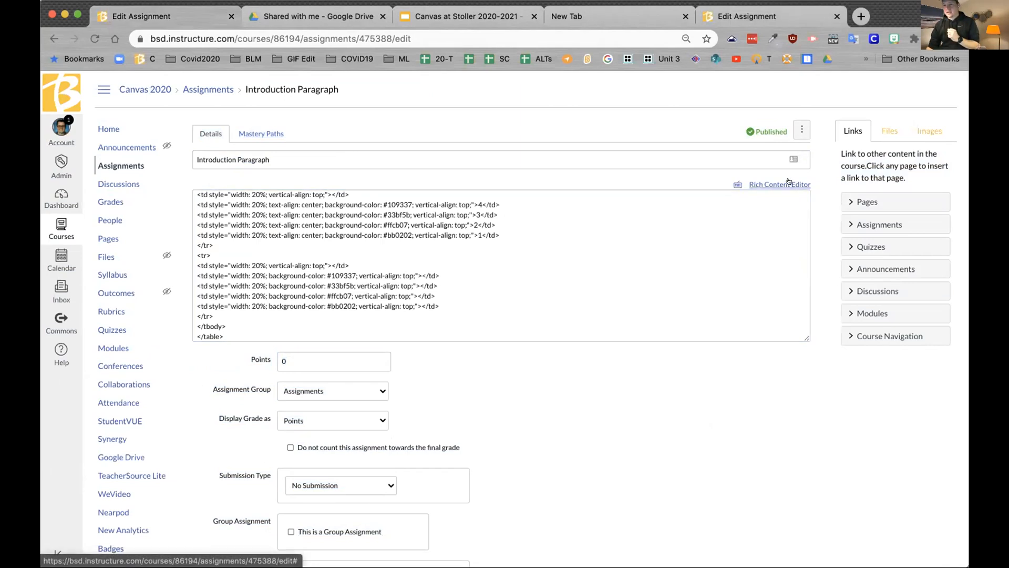
Step: Keep the Assignments group and set the submission type to Online
scroll(722, 270, down, 2)
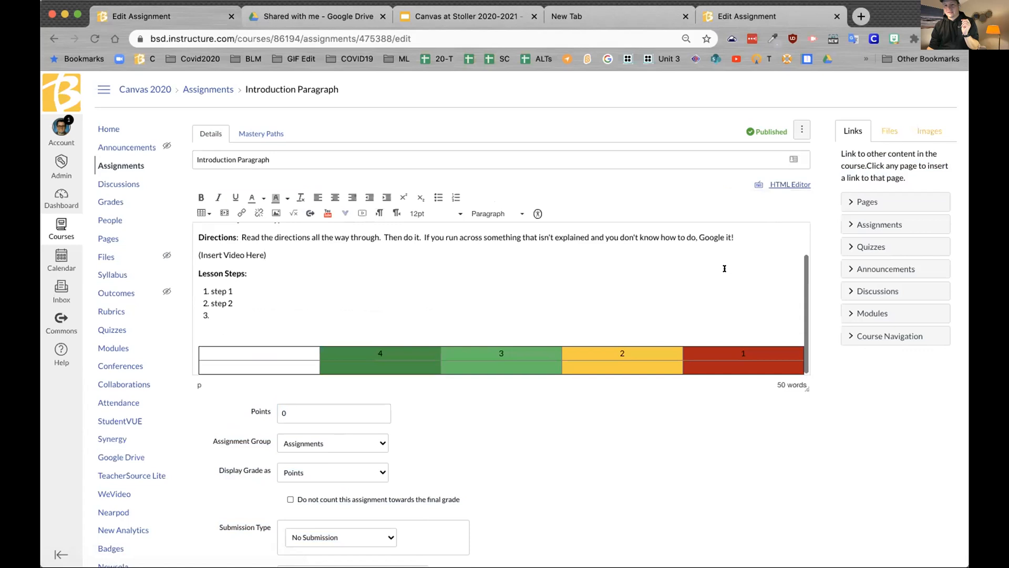
scroll(722, 266, up, 1)
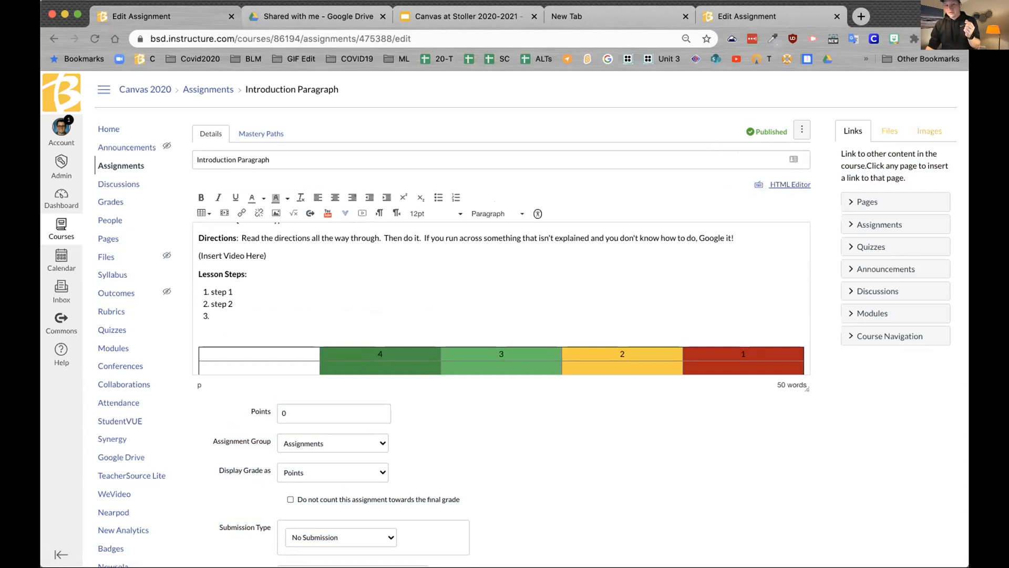
scroll(589, 313, down, 5)
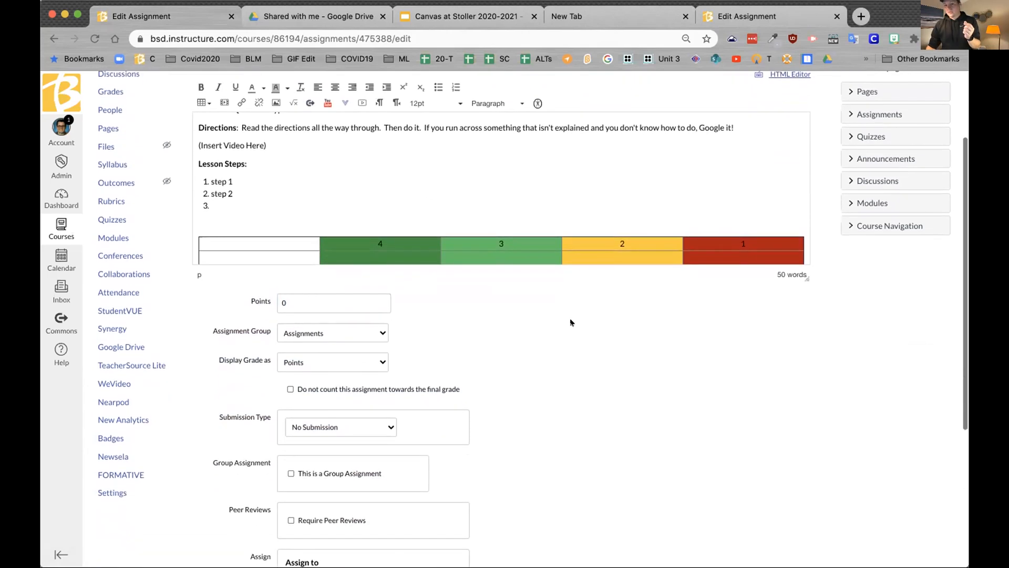
scroll(553, 217, up, 1)
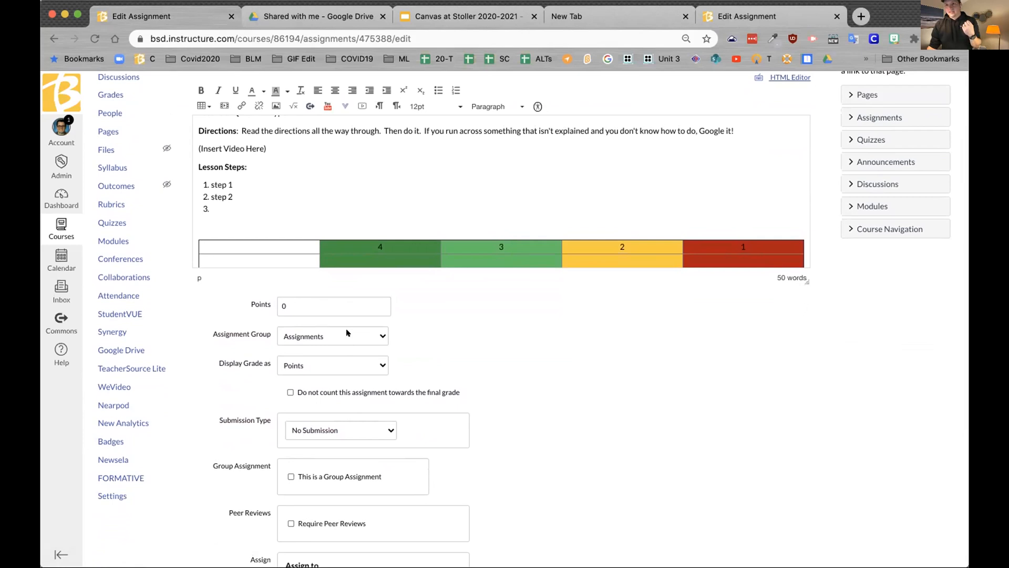
click(382, 333)
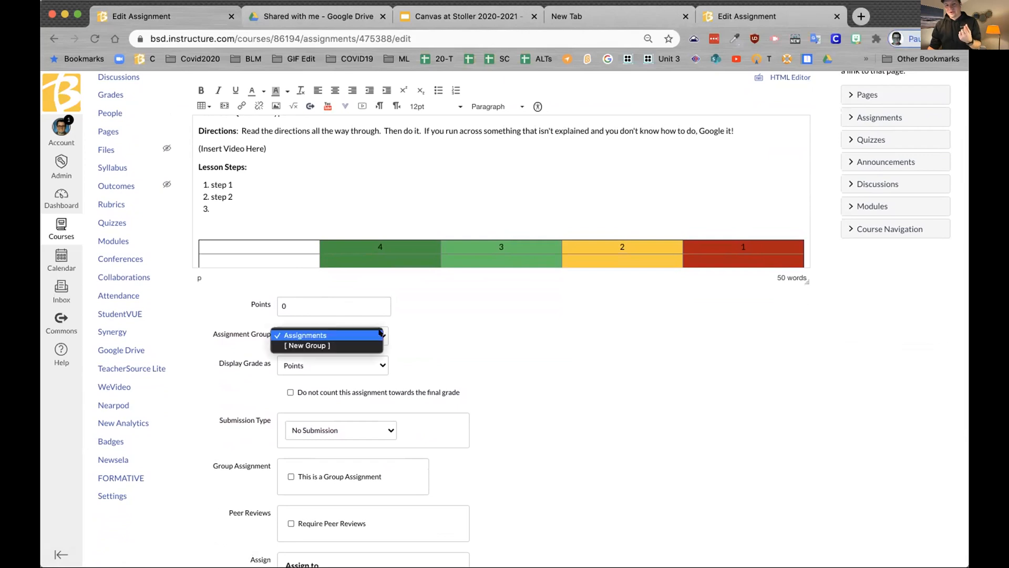
click(381, 335)
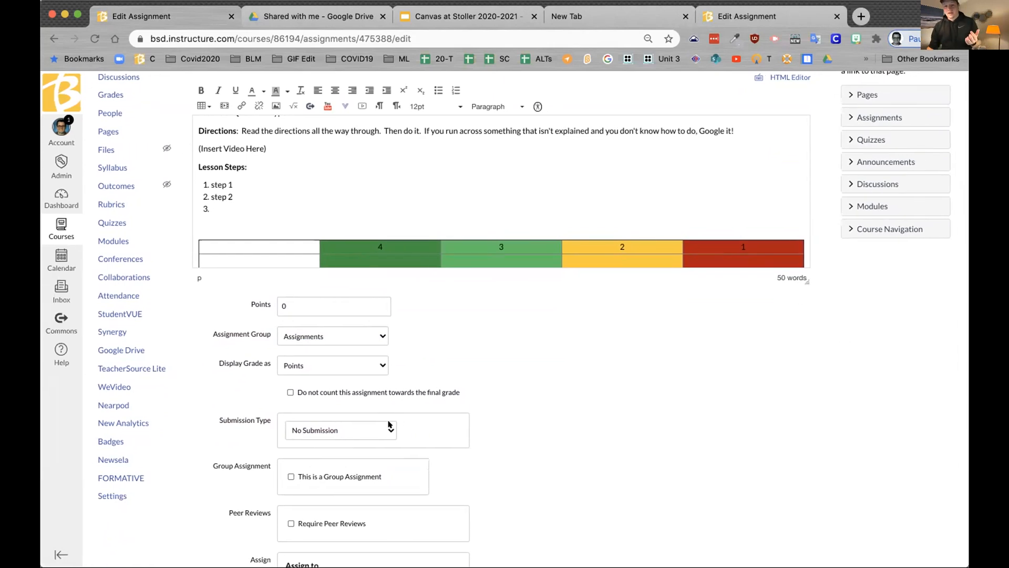
click(387, 431)
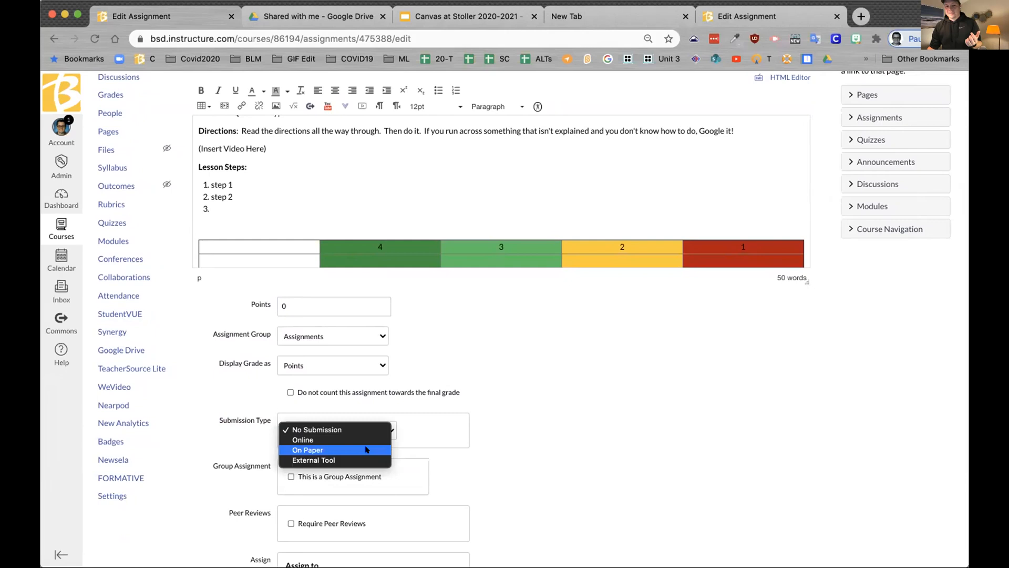
click(348, 442)
Step: Enable File Uploads with Restrict Upload File Types, initially accepting png
scroll(473, 447, down, 3)
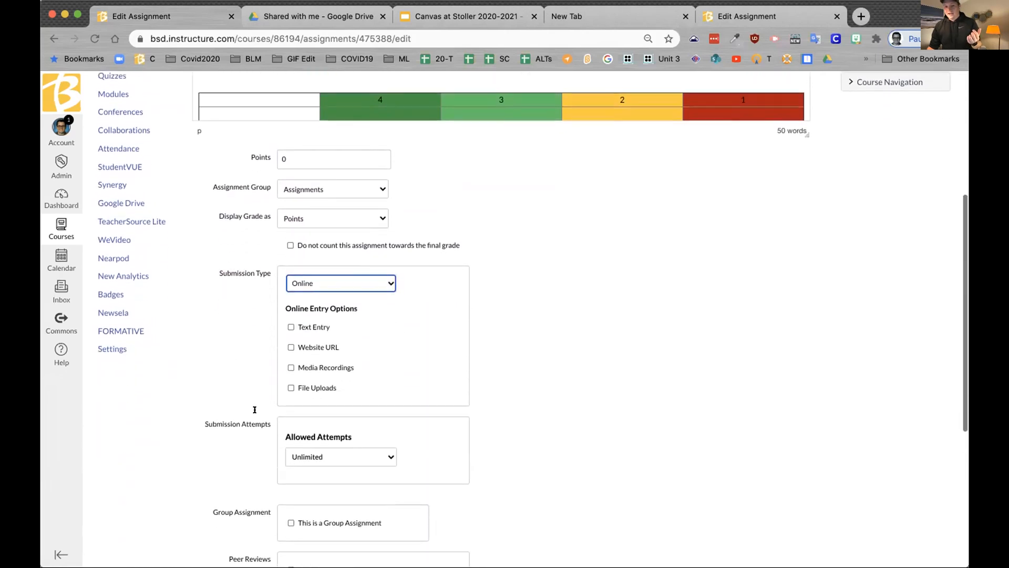
click(290, 383)
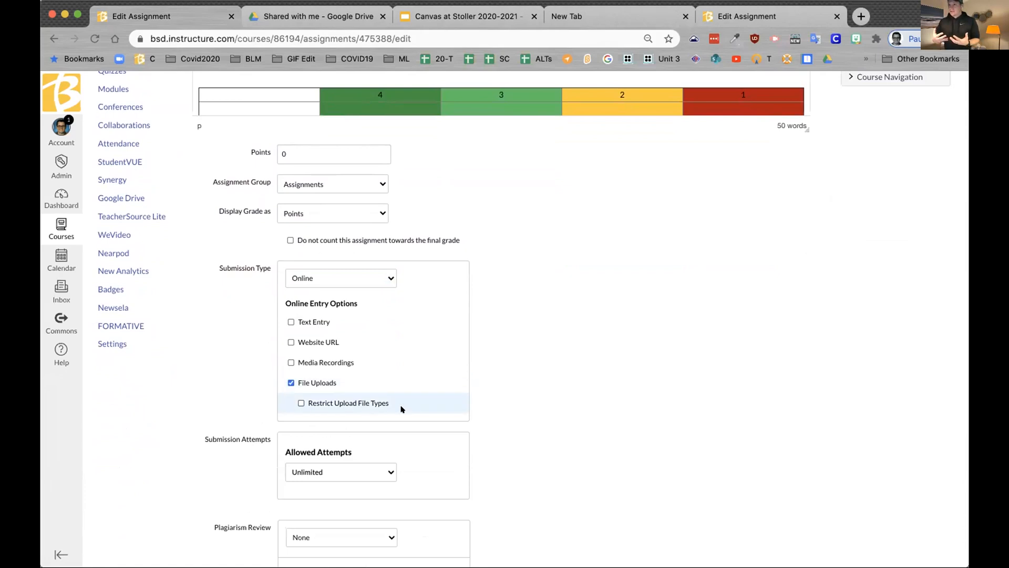
click(294, 403)
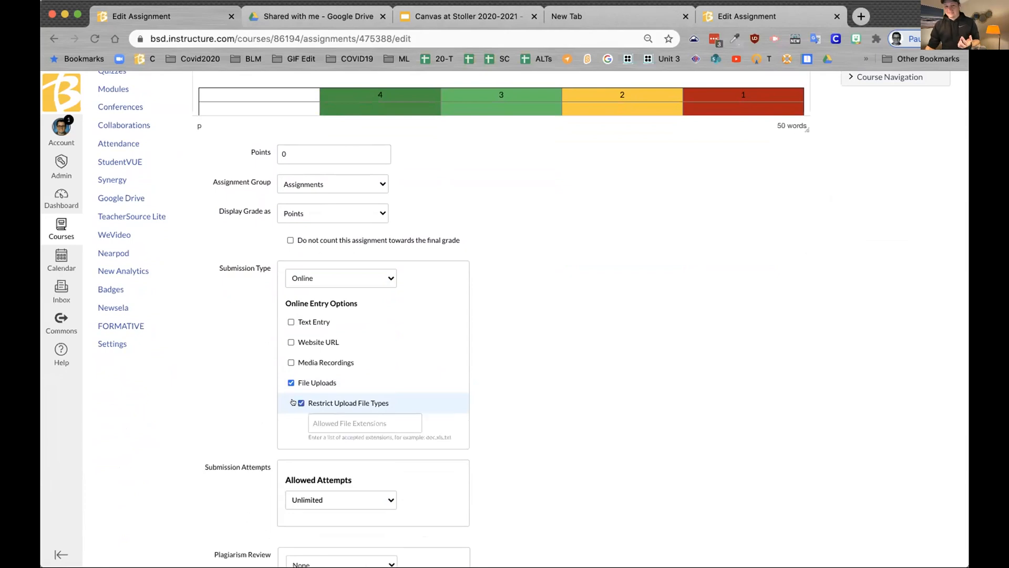
click(379, 418)
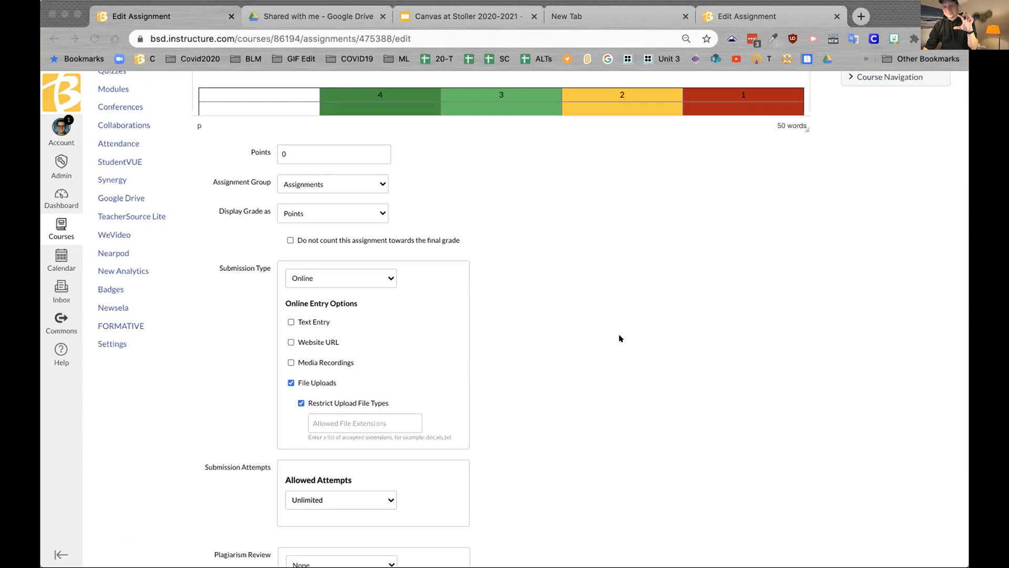
click(351, 420)
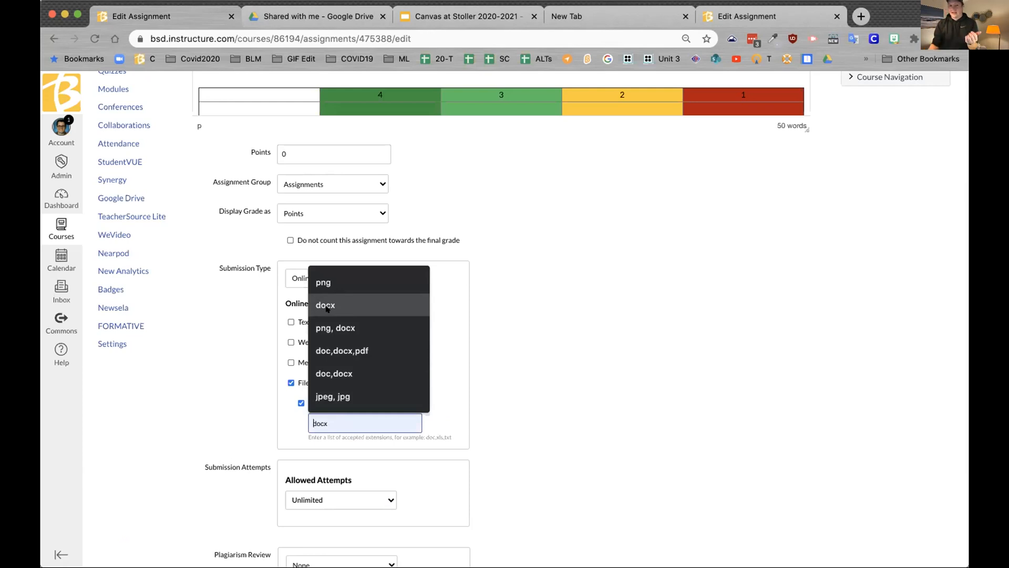
click(339, 282)
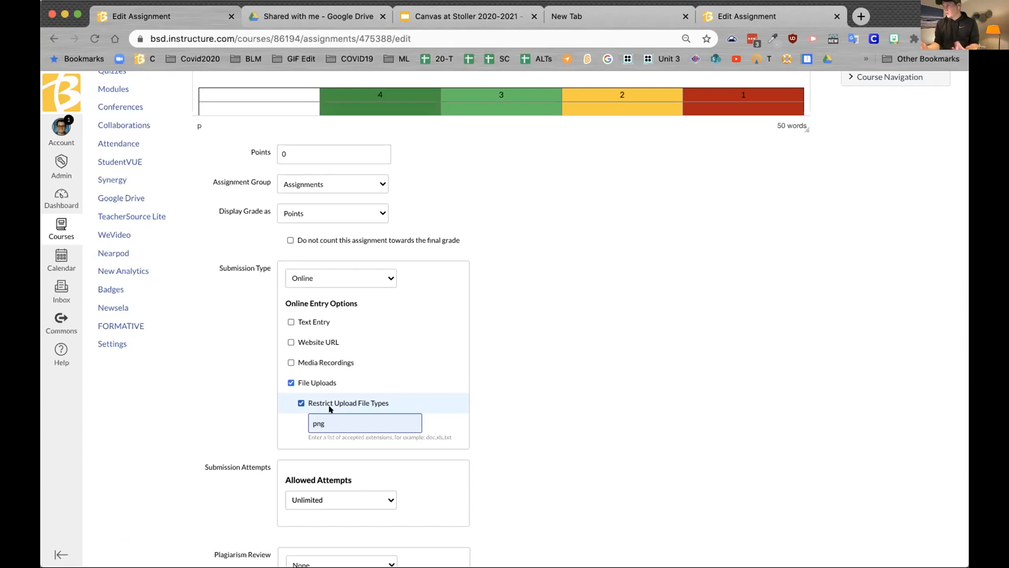
Step: Replace png with docx as the allowed extension, save, and reopen the assignment for editing
scroll(595, 462, down, 1)
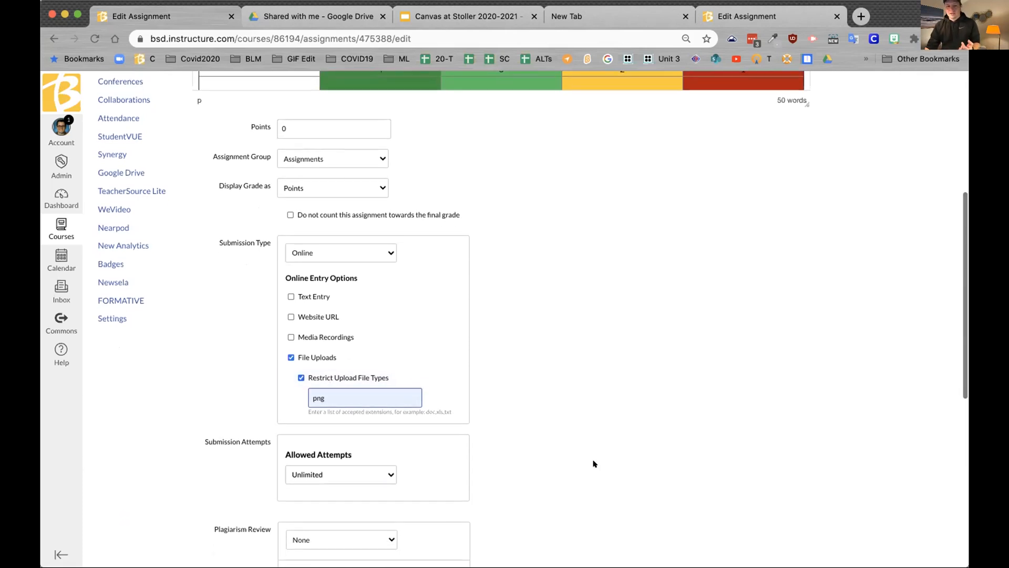
scroll(595, 463, down, 10)
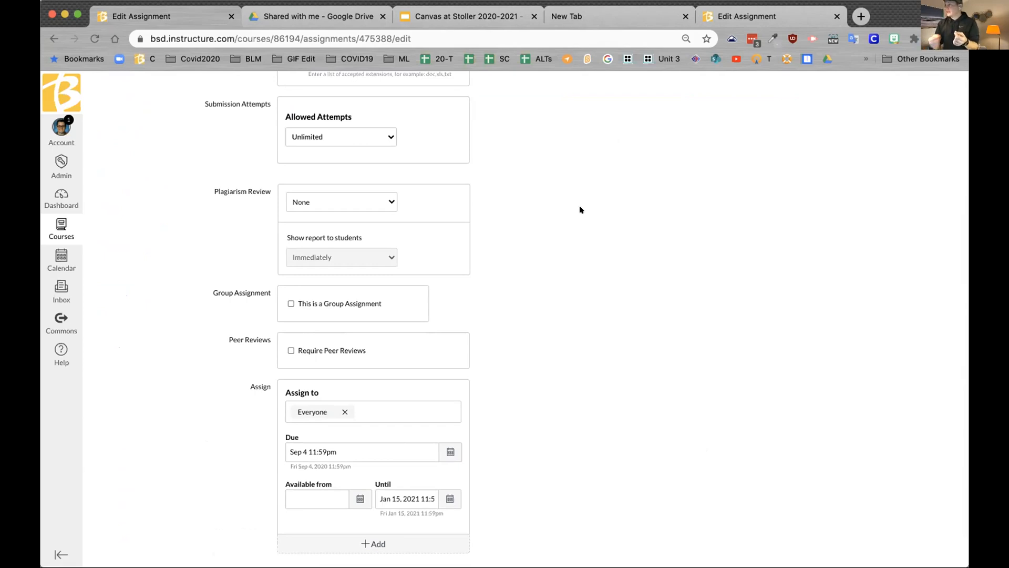
scroll(580, 209, up, 3)
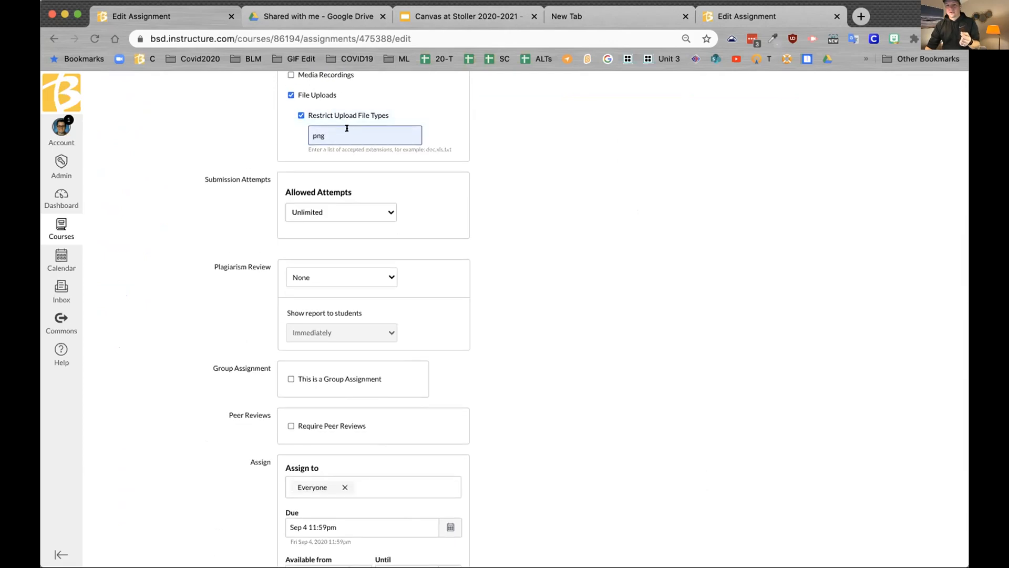
double_click(322, 135)
text(do)
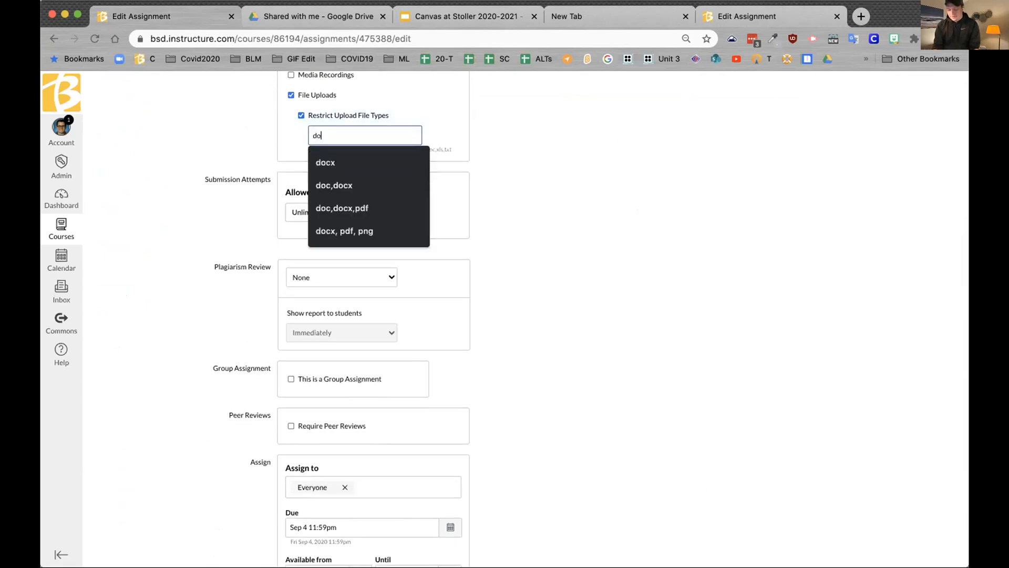
text(cx)
key(Return)
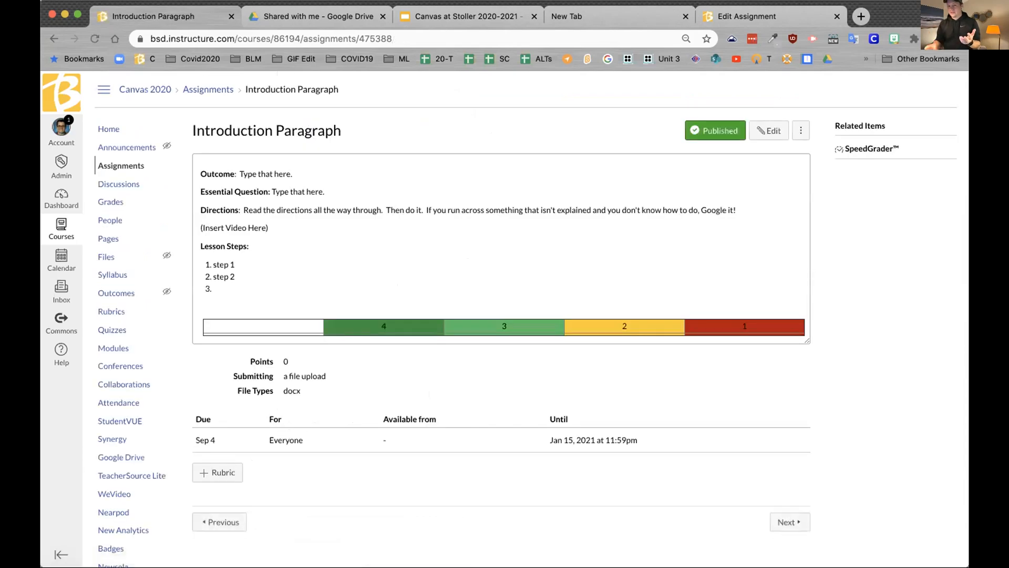
click(778, 130)
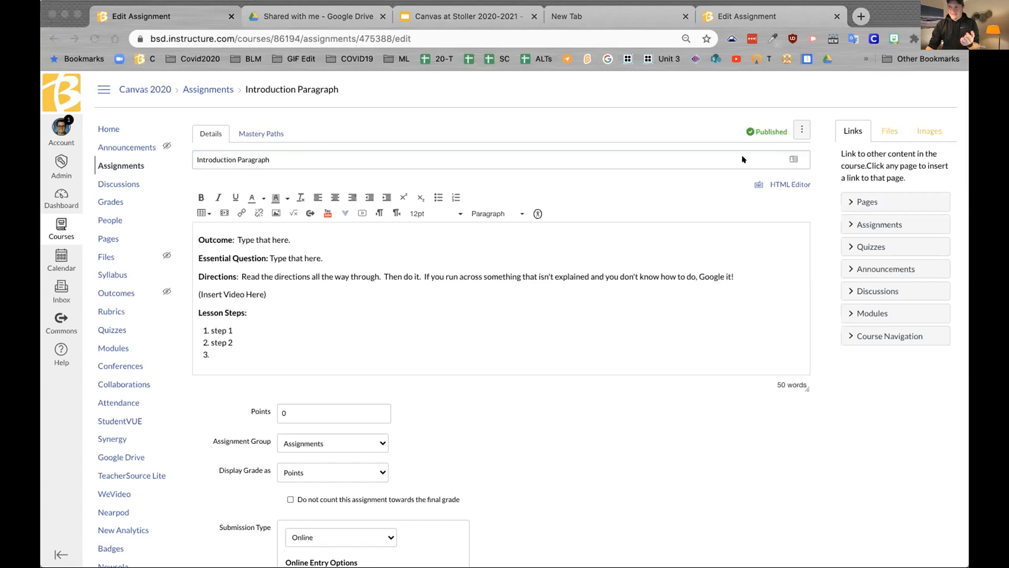
Step: Change the assignment's submission type to External Tool
scroll(416, 390, down, 2)
scroll(417, 390, down, 8)
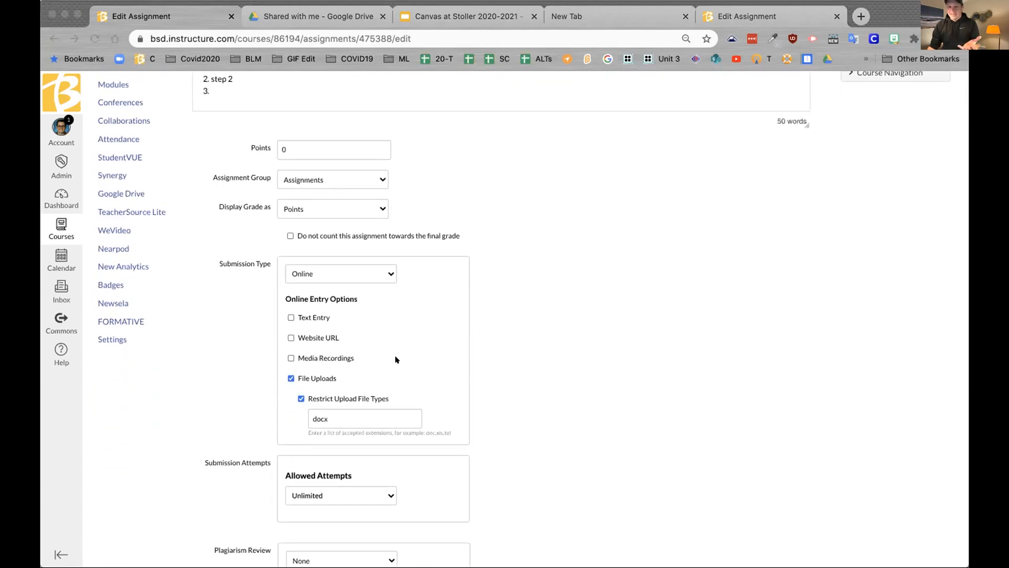
click(391, 272)
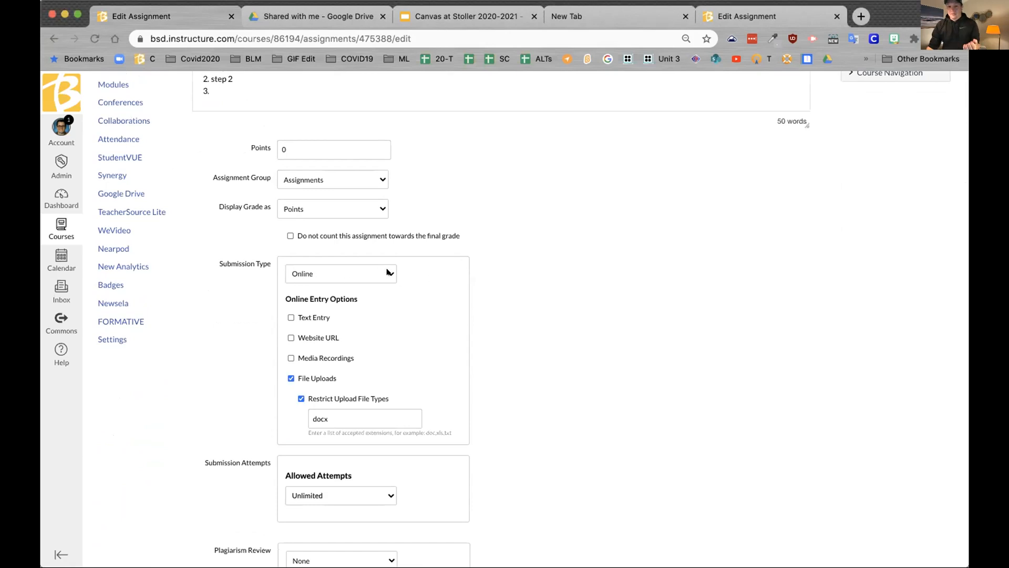
click(391, 272)
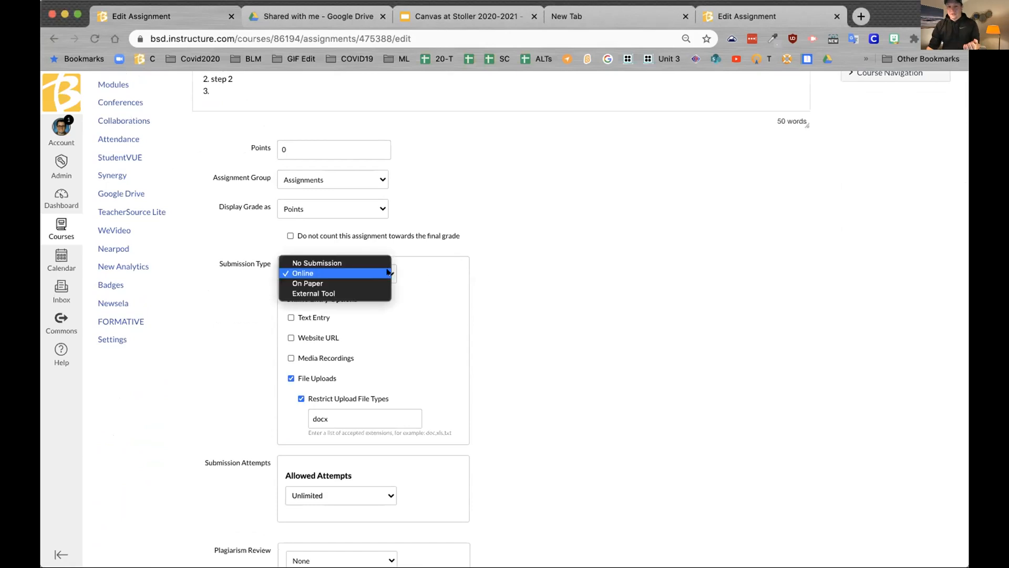
click(362, 293)
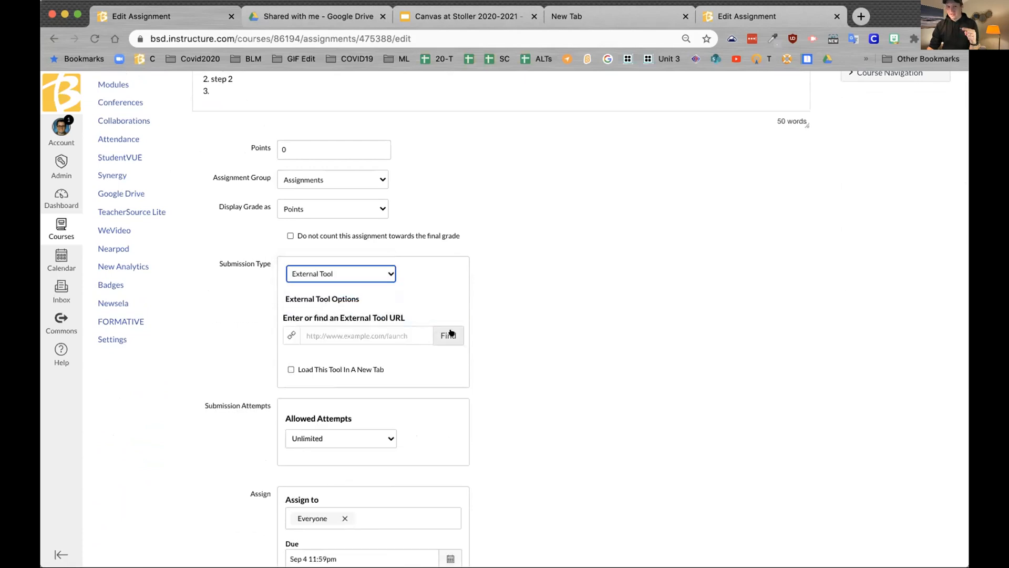
Step: Browse the available external tools and pick Newsela
click(449, 334)
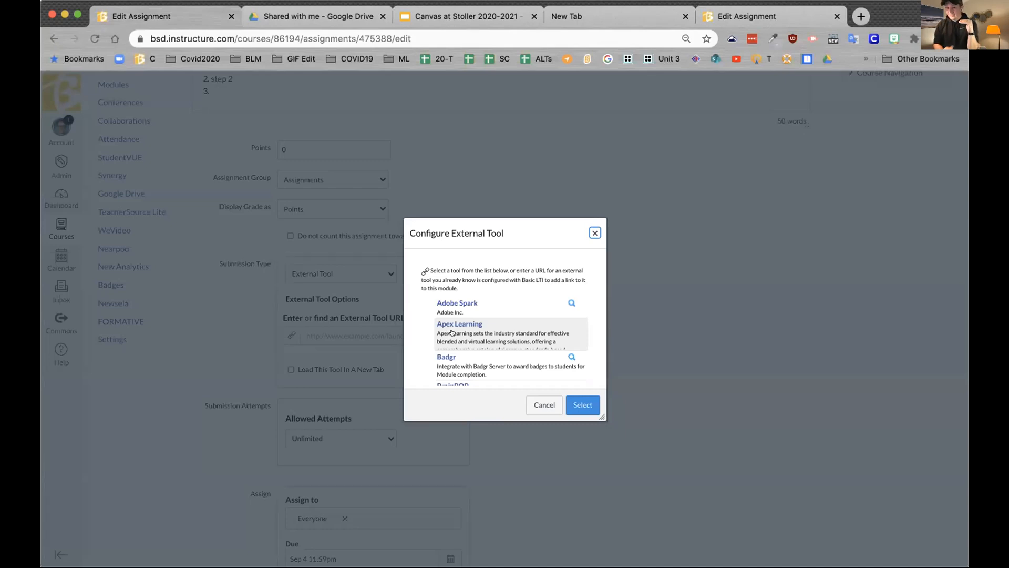
scroll(452, 333, down, 3)
scroll(456, 332, down, 5)
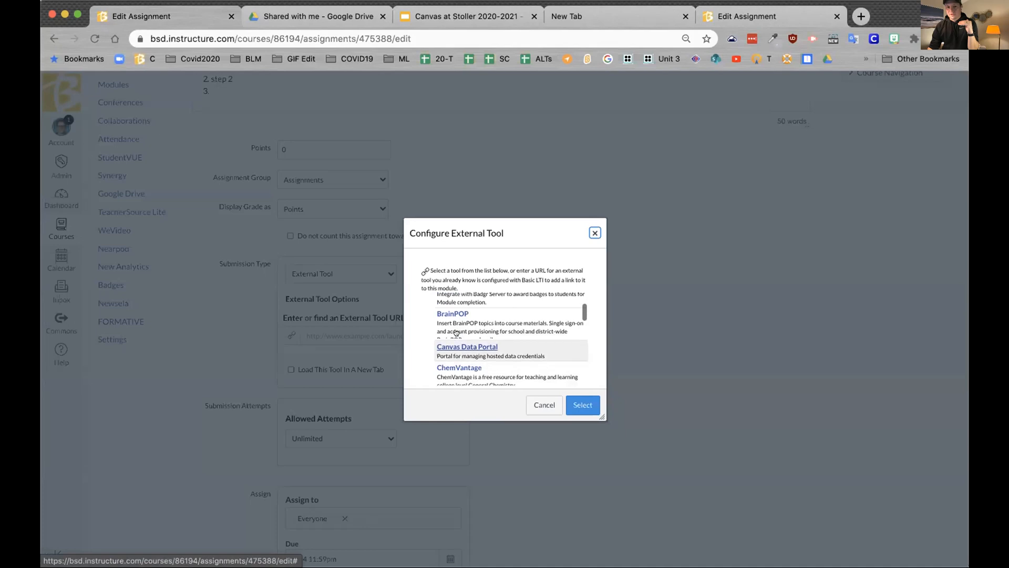
scroll(458, 332, down, 4)
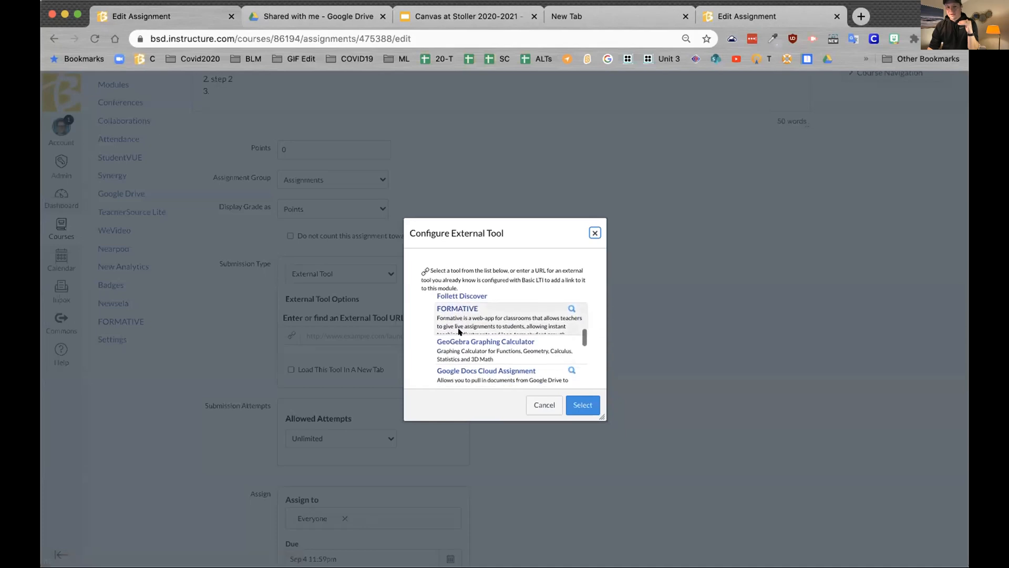
scroll(458, 332, down, 6)
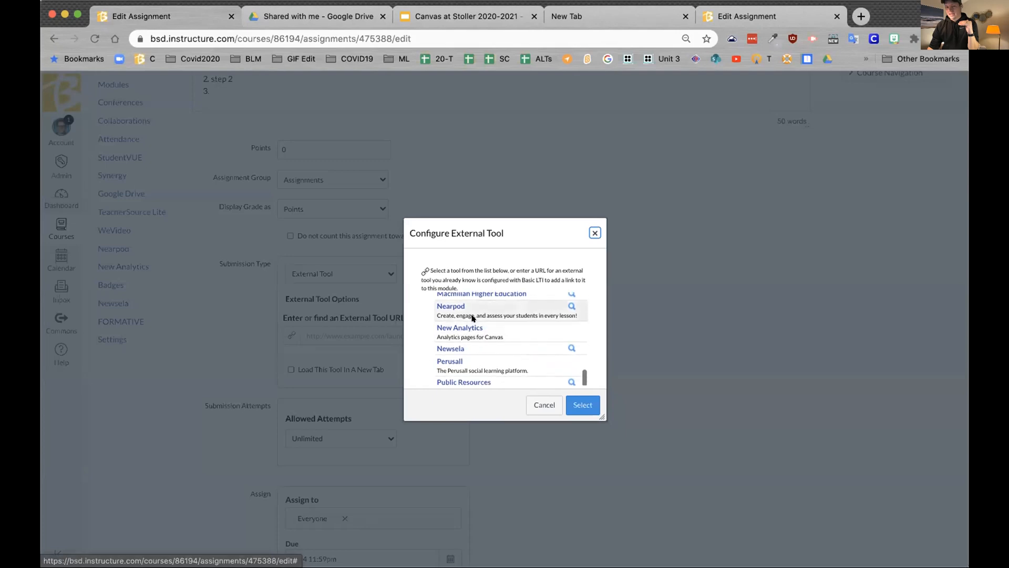
scroll(471, 312, up, 1)
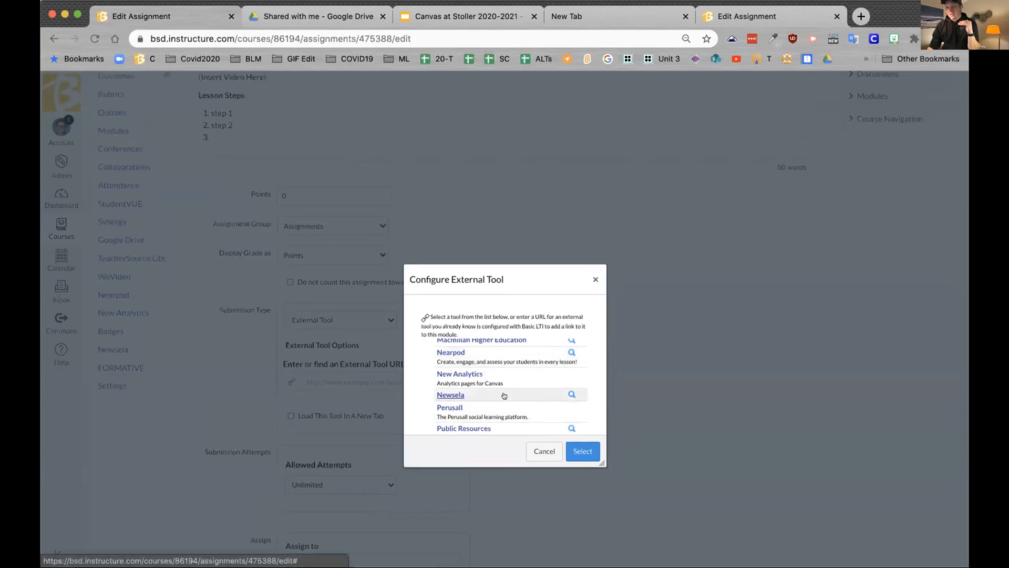
click(504, 394)
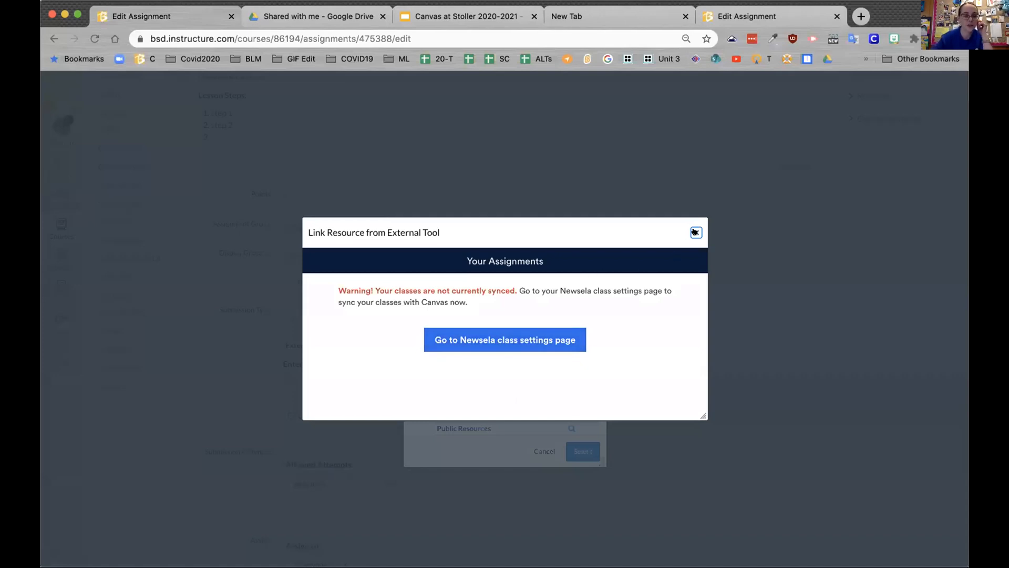
Step: Close the Newsela Link Resource dialog and the Configure External Tool picker
click(612, 115)
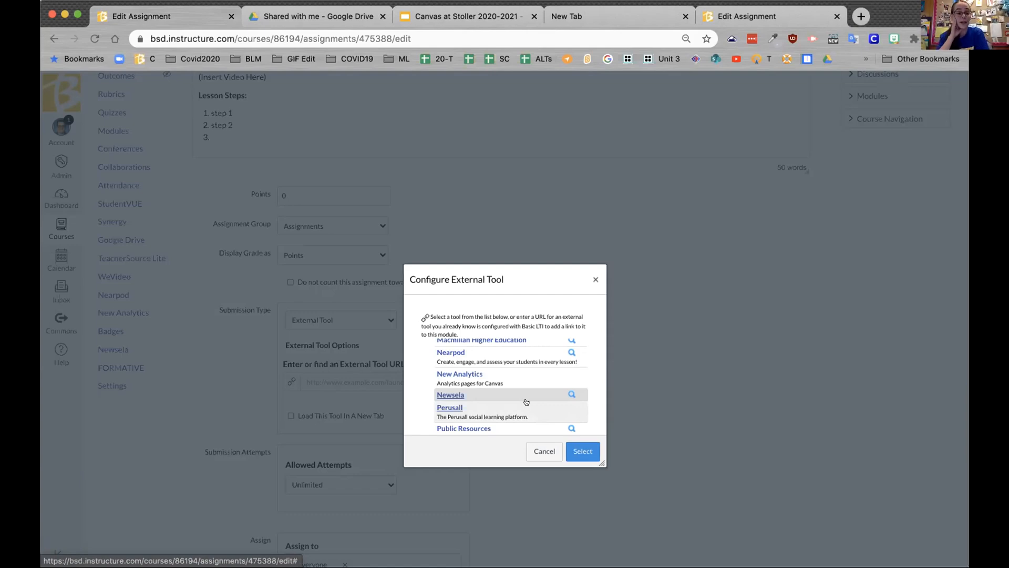
click(593, 279)
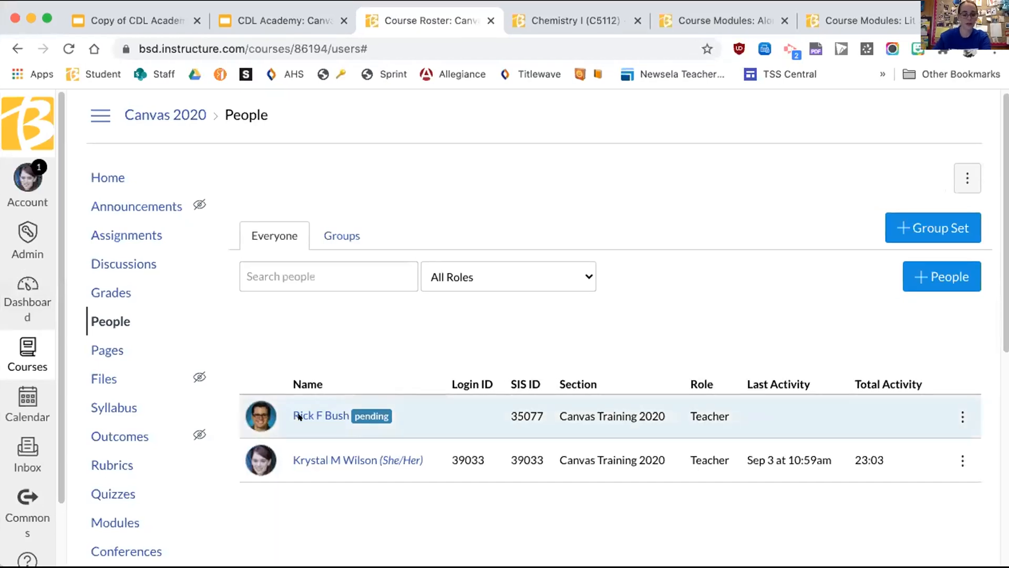
Step: Create a new assignment named GDoc in Unit 3 and open its page
click(126, 235)
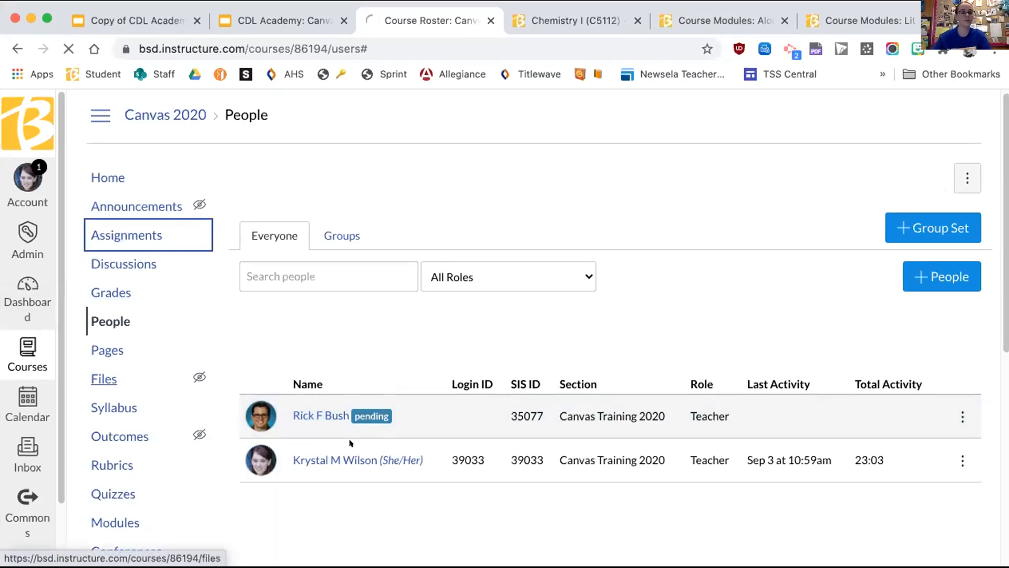
scroll(149, 468, down, 1)
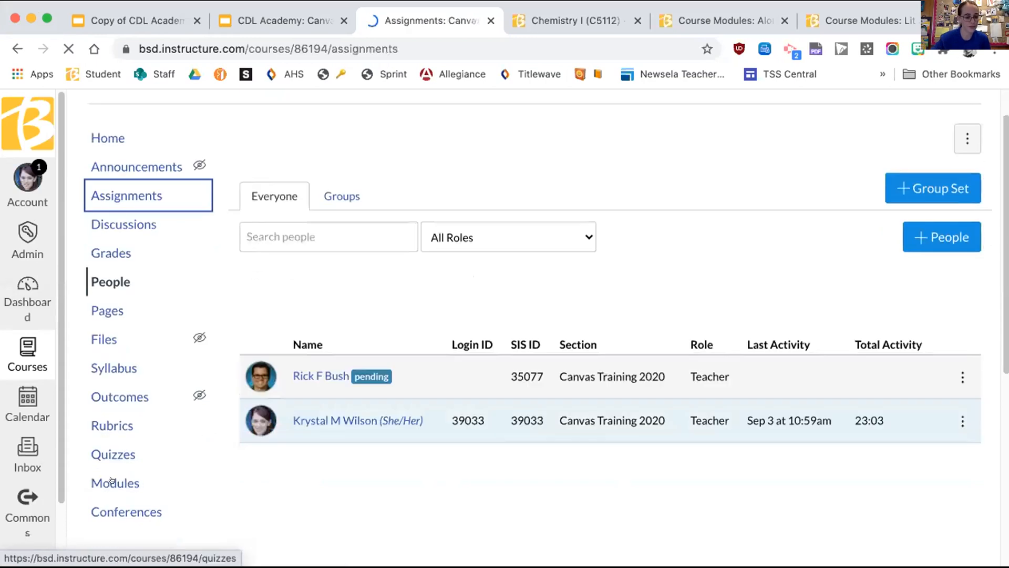
click(111, 480)
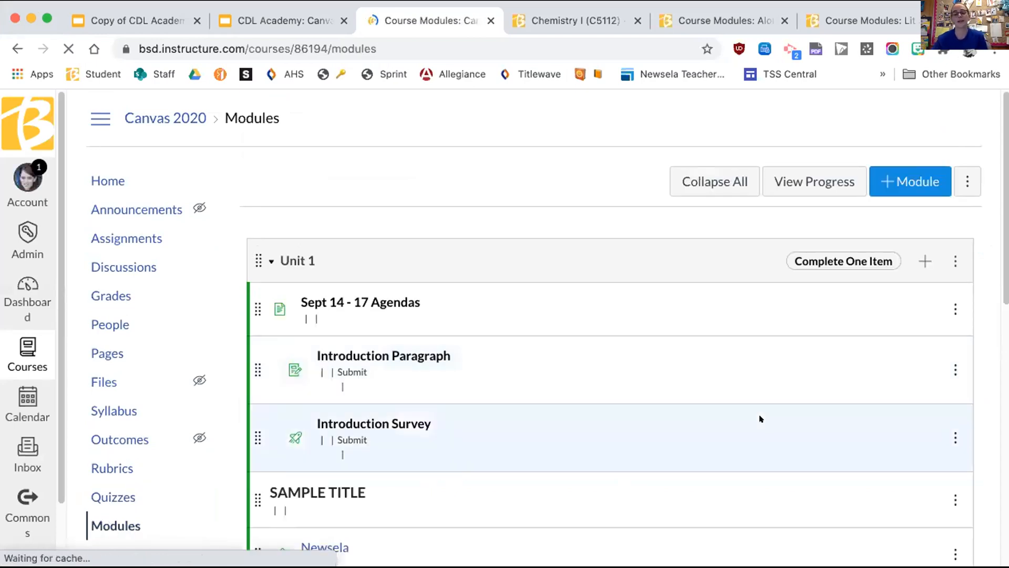
scroll(693, 313, down, 10)
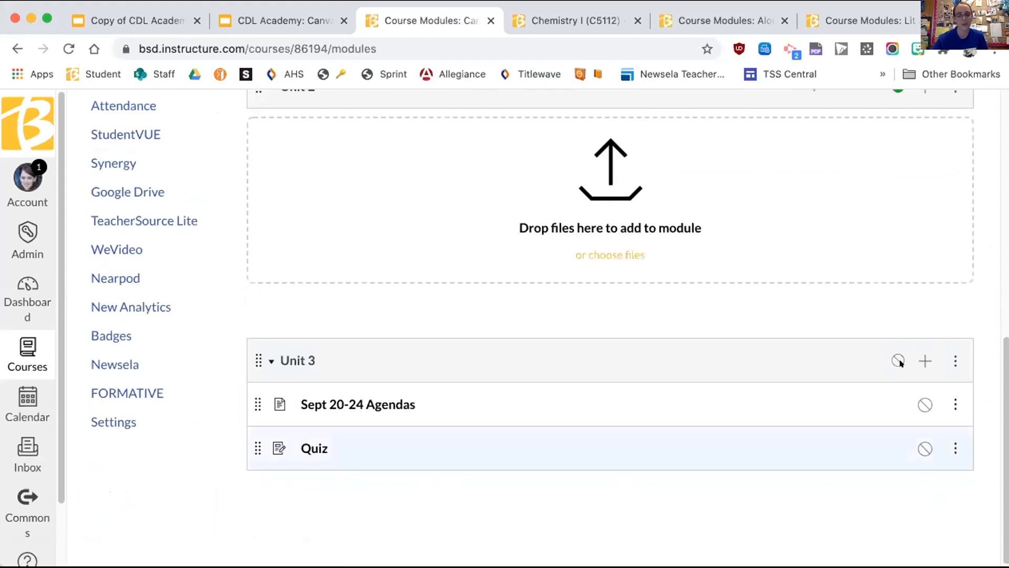
click(924, 361)
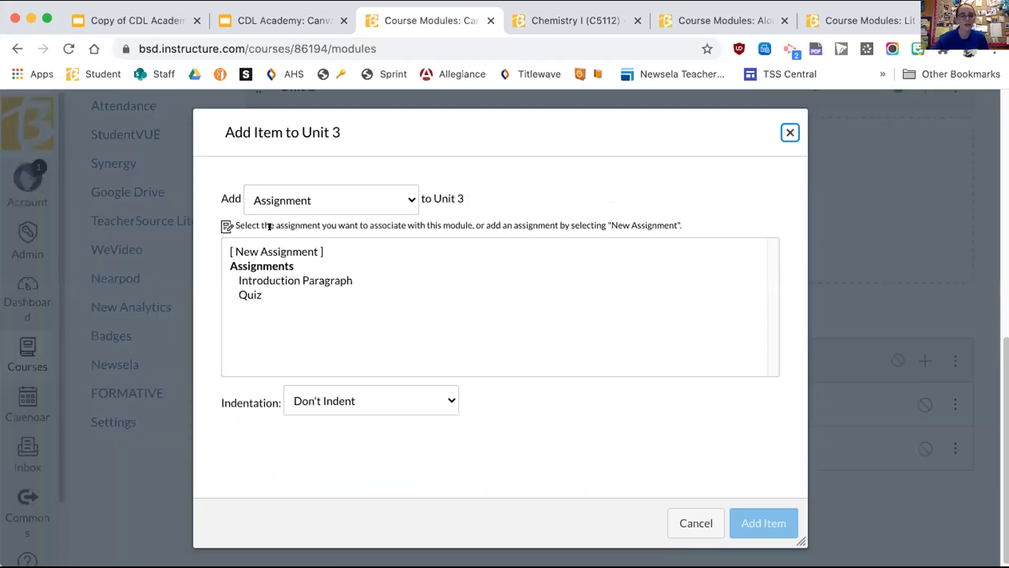
click(286, 252)
click(764, 525)
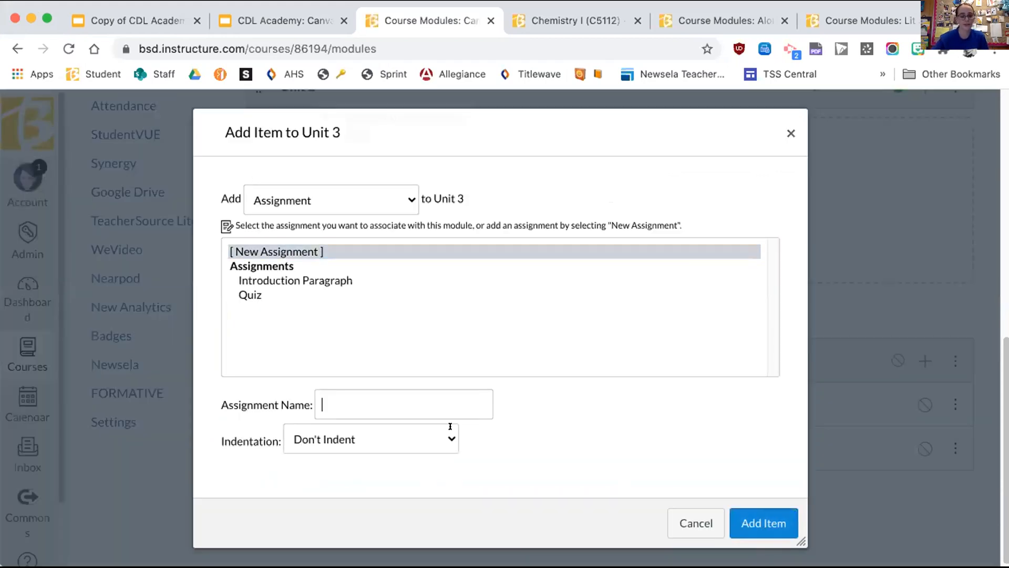
click(413, 403)
text(GDoc)
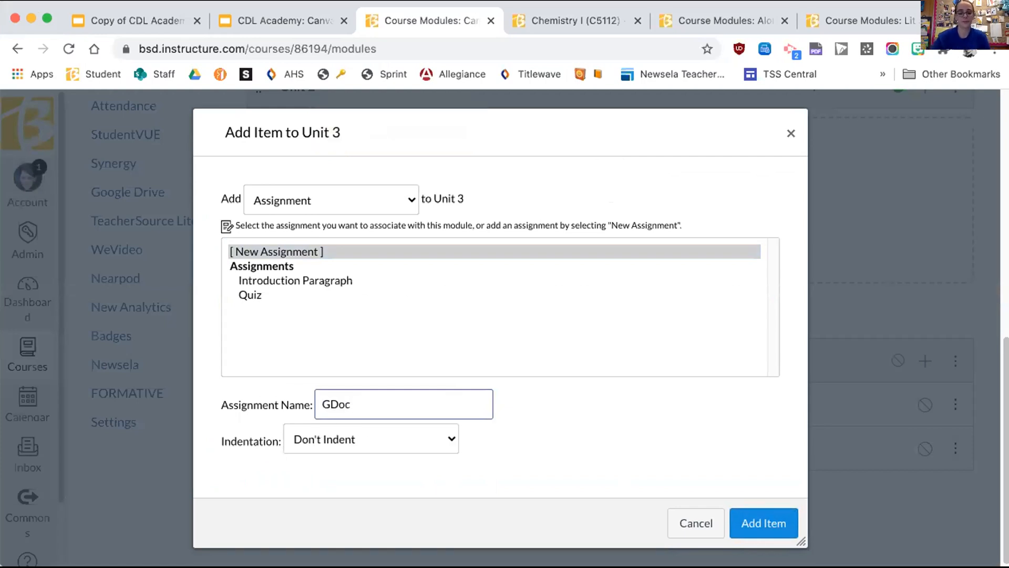
click(761, 526)
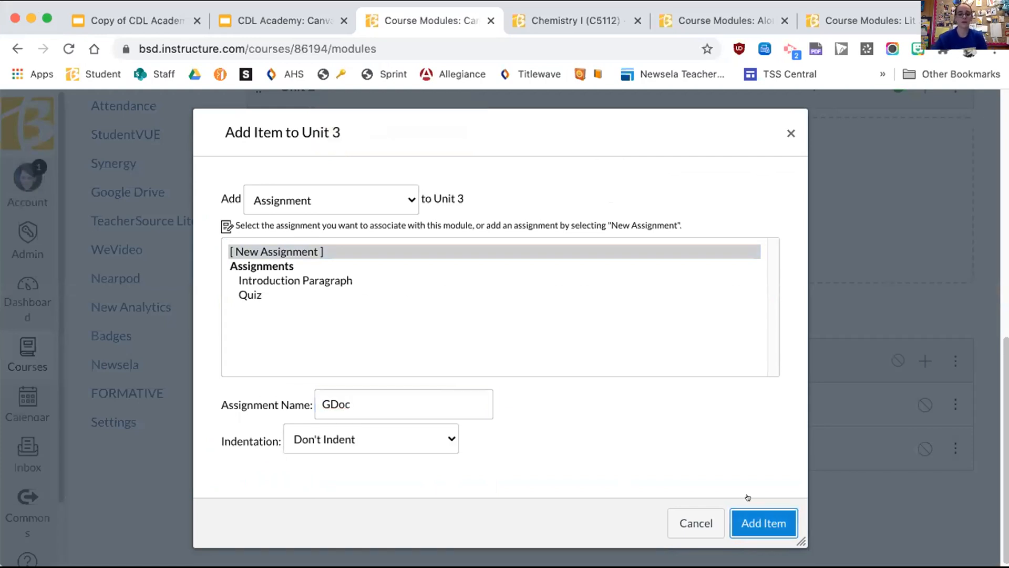
click(313, 486)
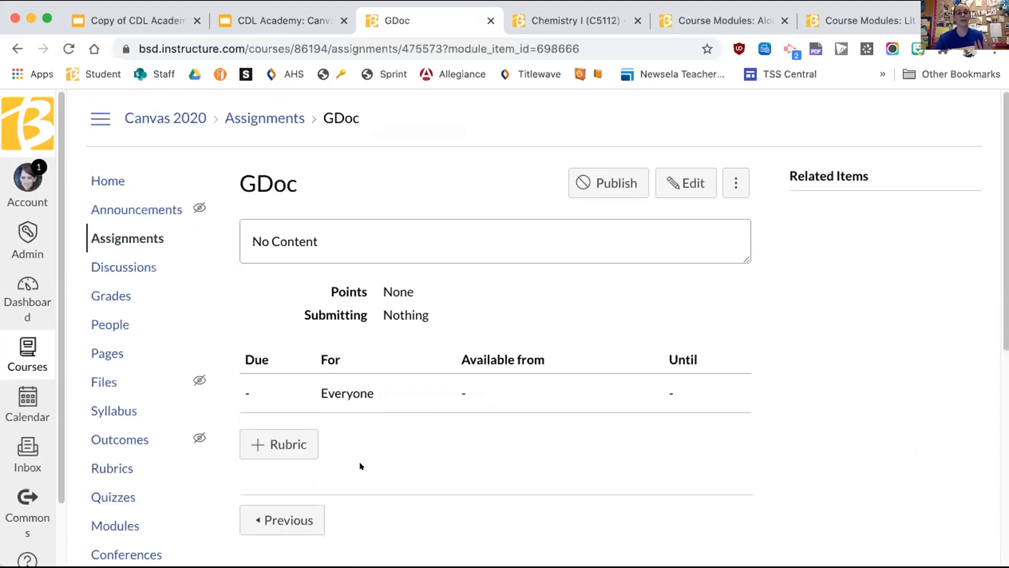
Step: Start editing the GDoc assignment and copy the Slides deck's web address
click(686, 180)
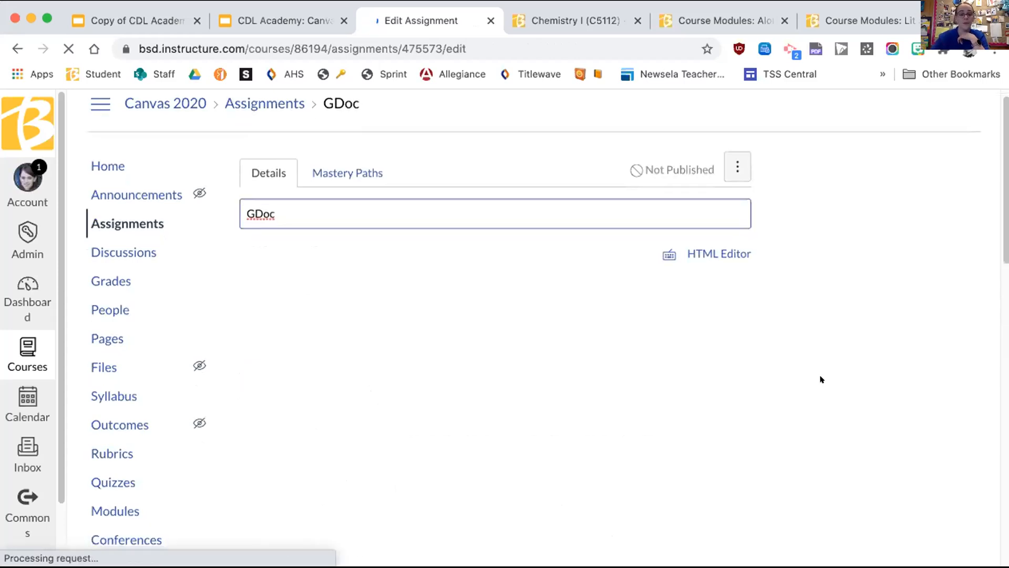
scroll(822, 379, down, 2)
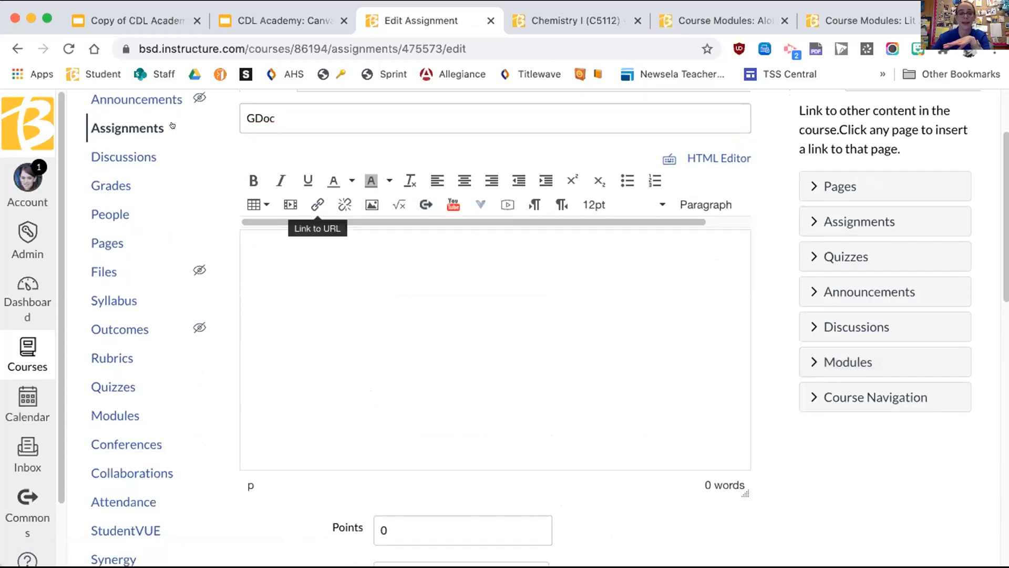
click(134, 20)
click(260, 45)
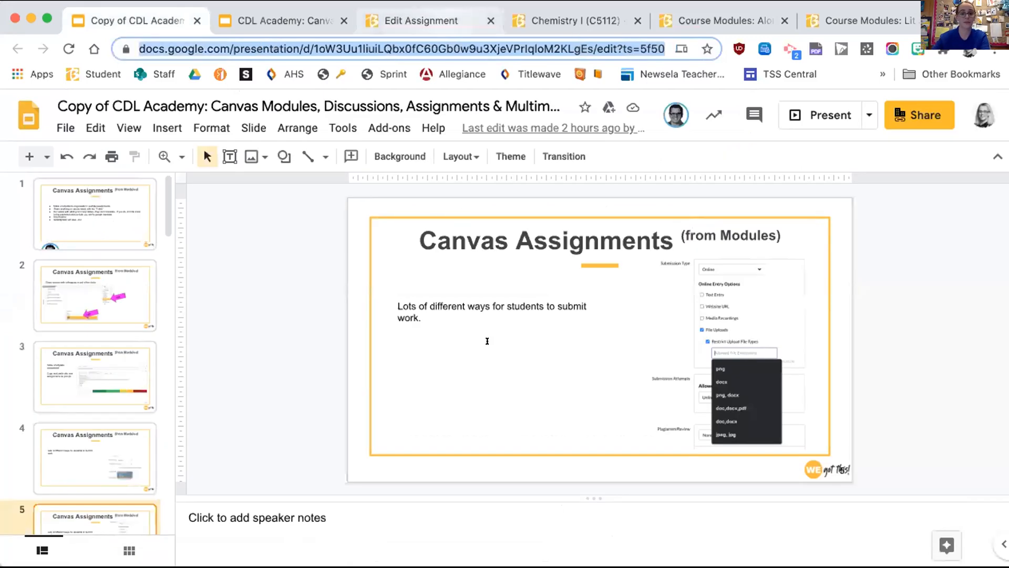
click(433, 20)
Step: Type the description 'Make a copy of this' and select the word 'this'
click(349, 286)
text(Make a copy of this)
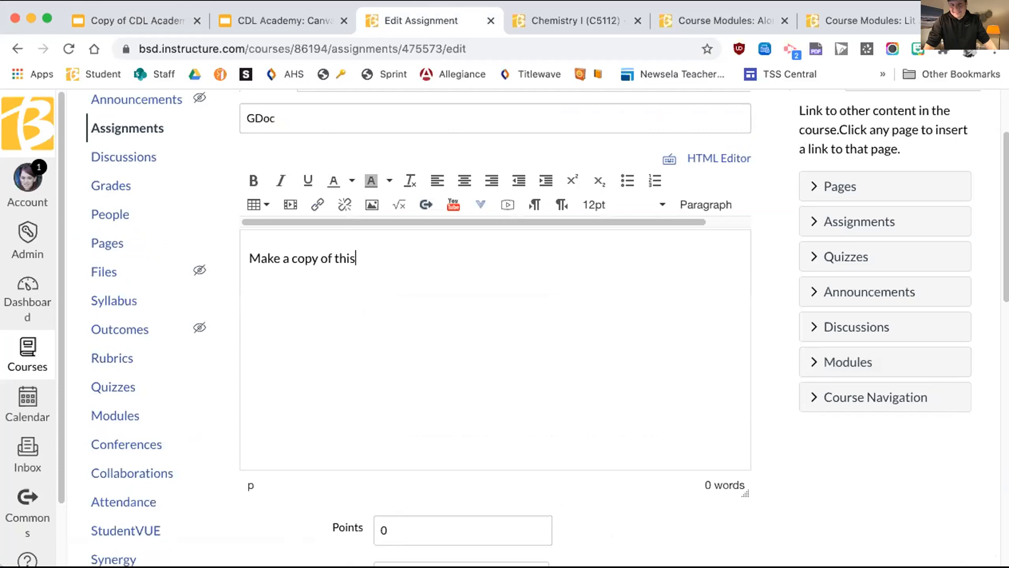
drag(363, 261, 331, 258)
Step: Link 'this' to the pasted Slides address, changing its ending to /copy
click(315, 203)
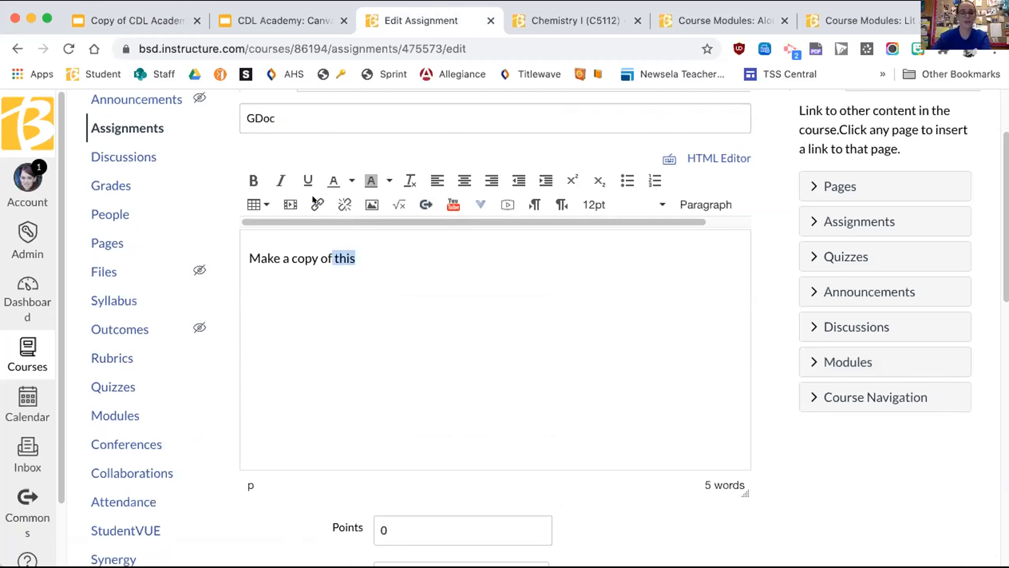
key(super+v)
drag(372, 381, 530, 380)
key(BackSpace)
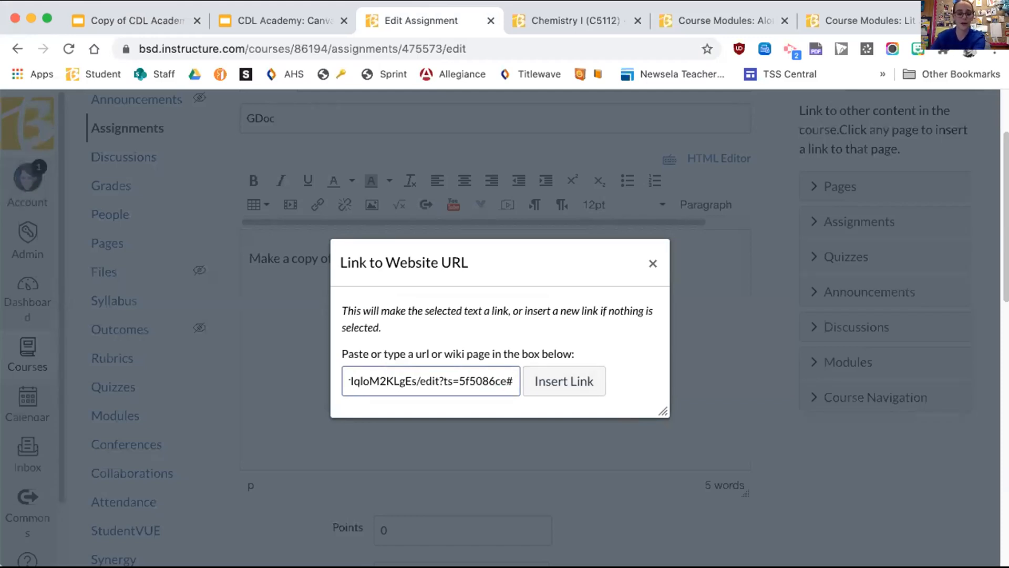
drag(432, 381, 512, 381)
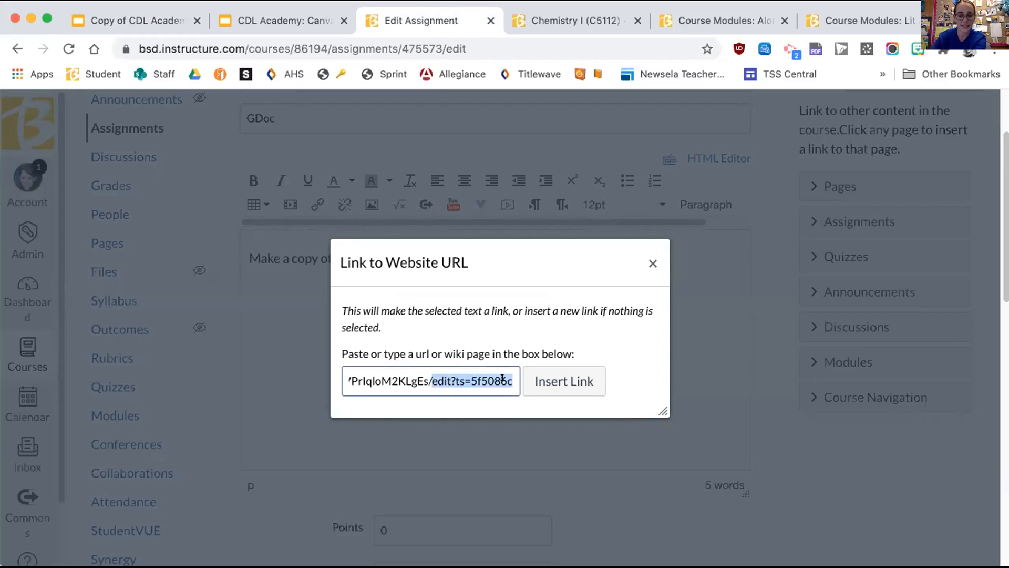
key(BackSpace)
text(copy)
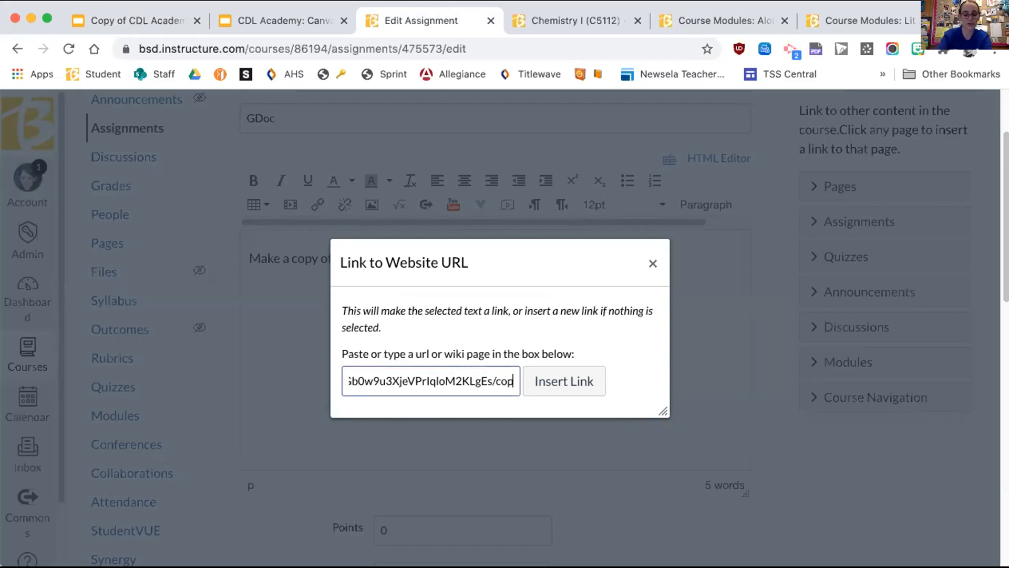
click(571, 377)
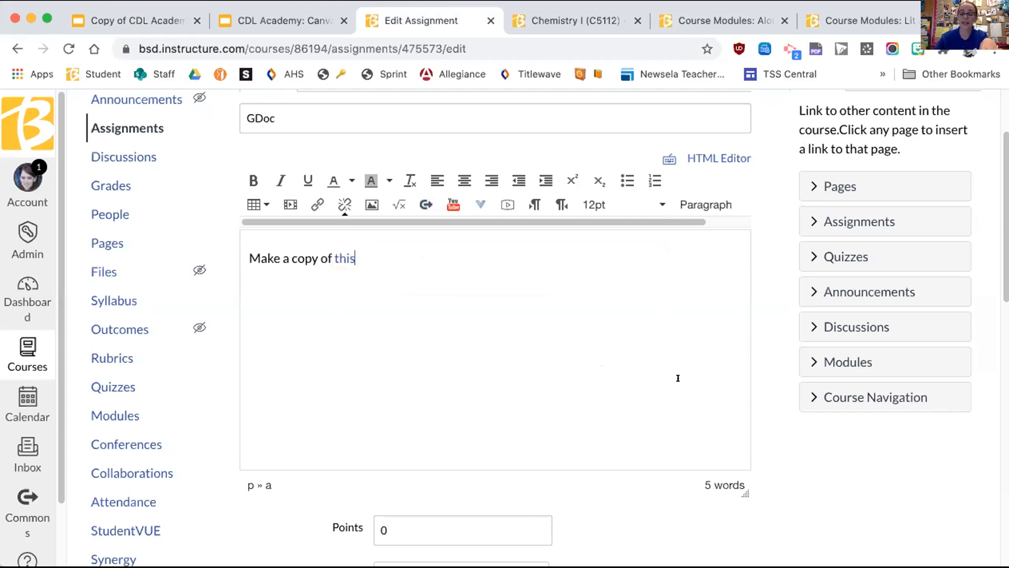
Step: Set the submission type to External Tool using Google Docs Cloud Assignment
scroll(836, 417, down, 10)
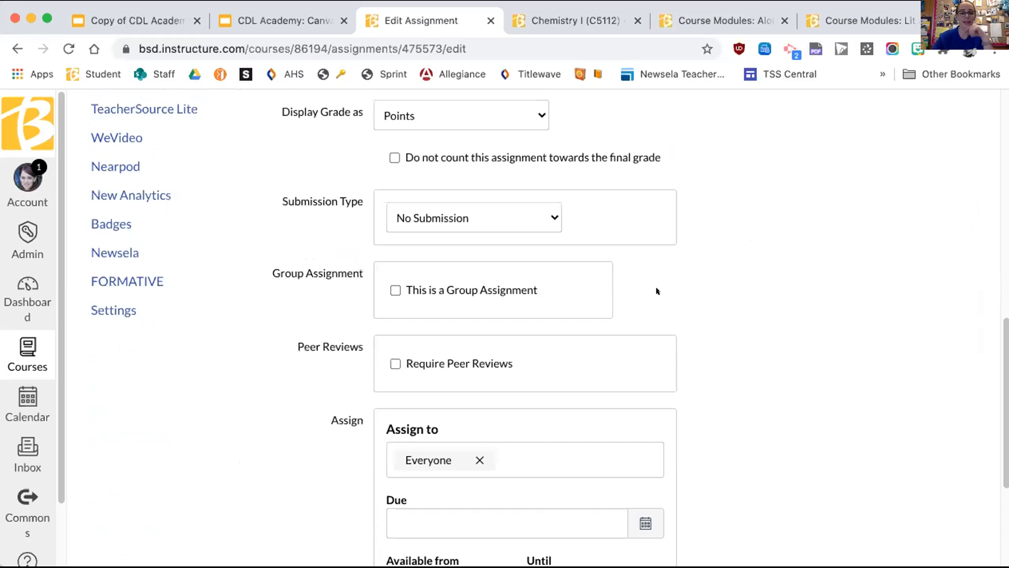
scroll(578, 295, up, 3)
click(514, 358)
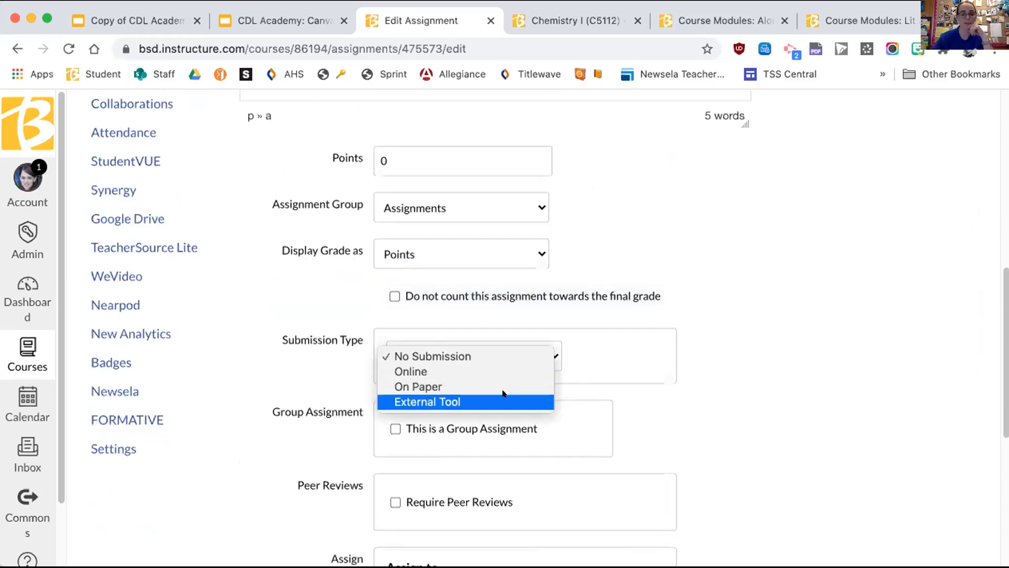
click(503, 395)
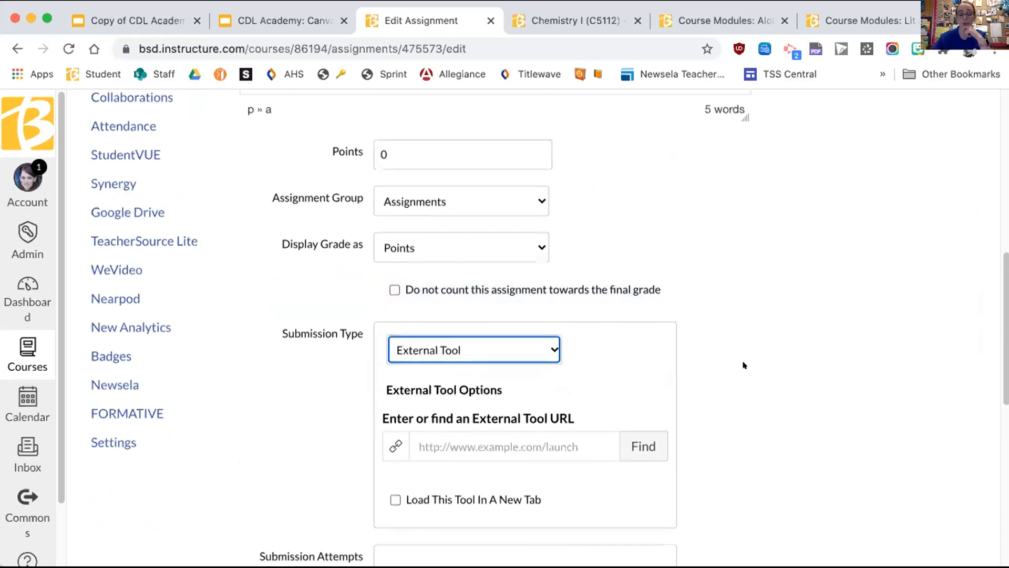
scroll(743, 364, down, 2)
click(638, 370)
scroll(532, 357, down, 5)
scroll(529, 357, down, 3)
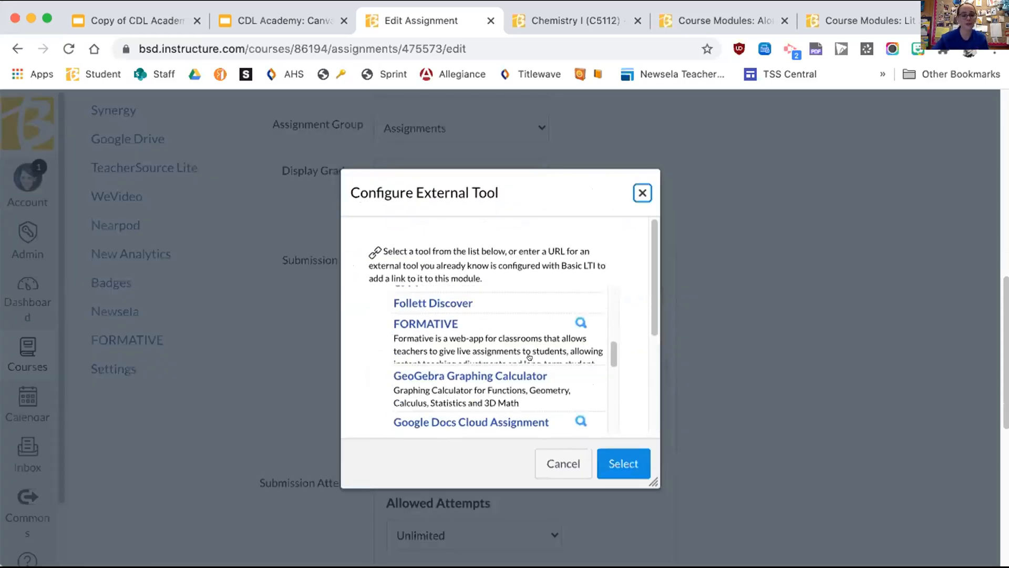
click(495, 383)
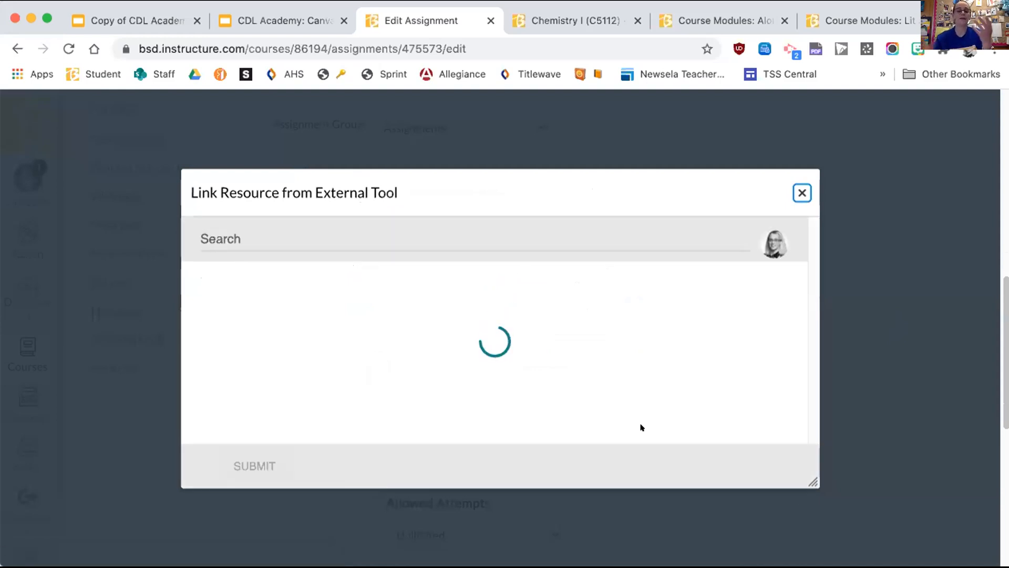
Step: Search Drive for 'template' and attach the [Template] Essay Planner document to the tool
click(554, 237)
text(template)
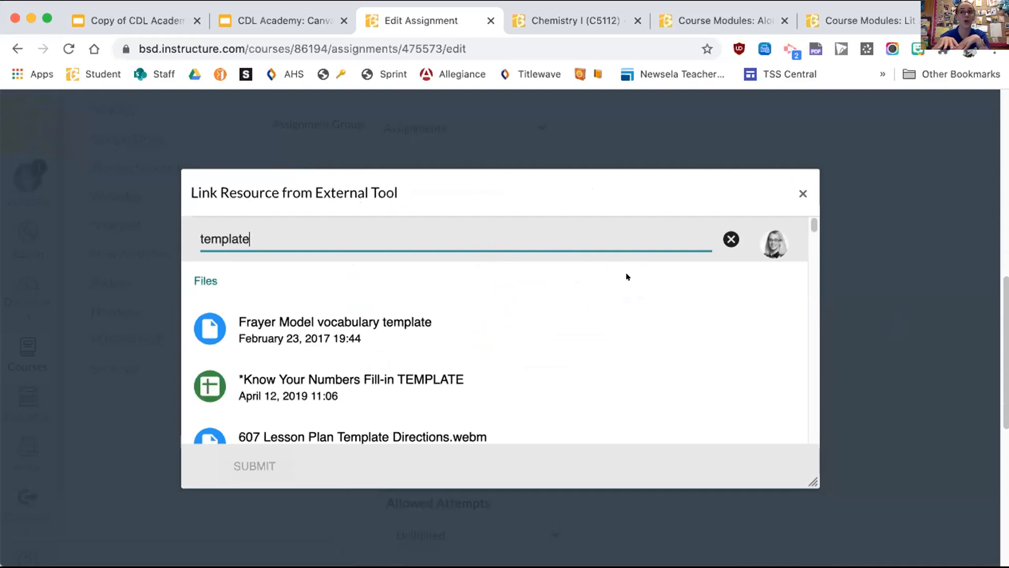
scroll(405, 326, down, 5)
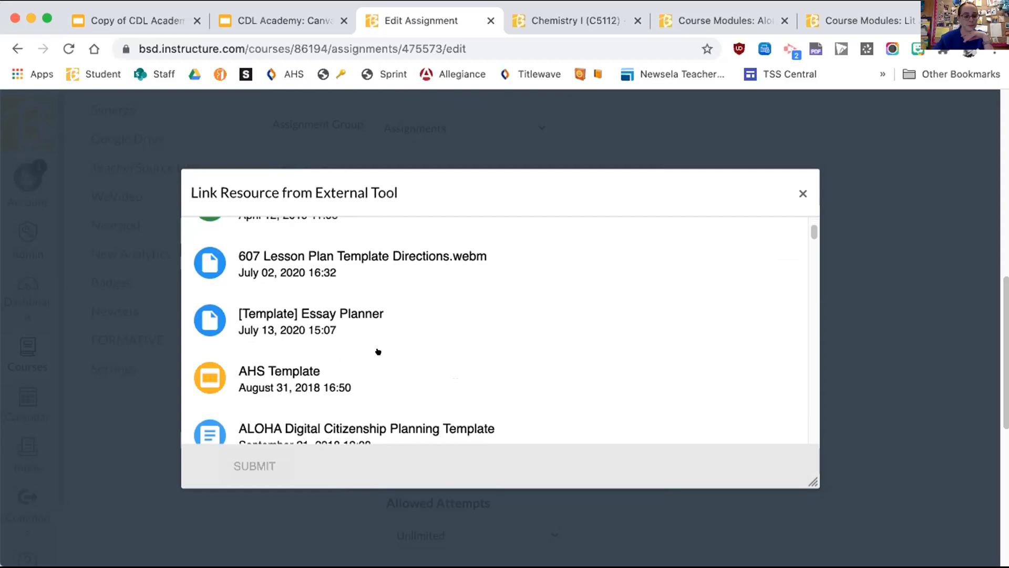
click(344, 316)
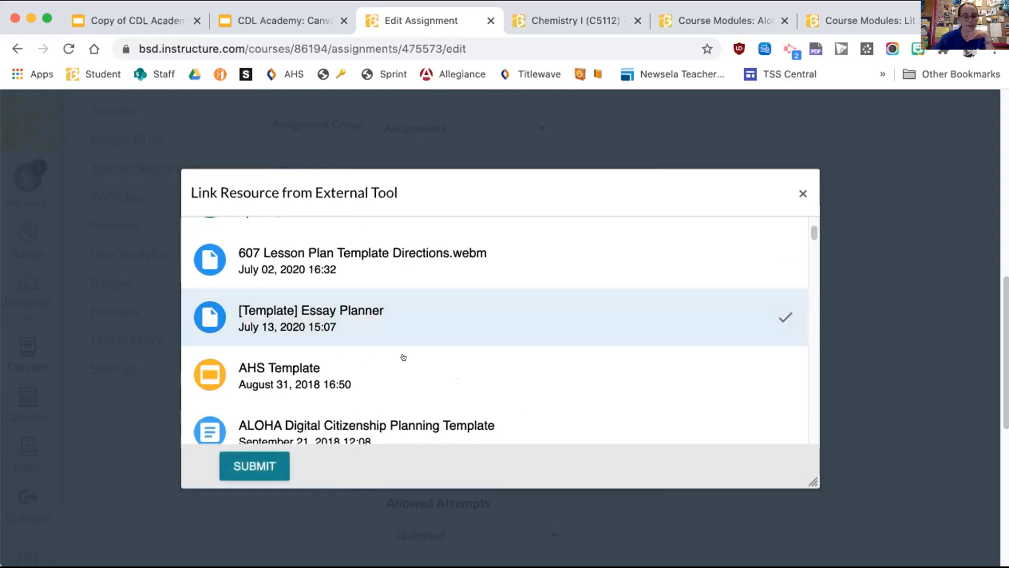
click(264, 460)
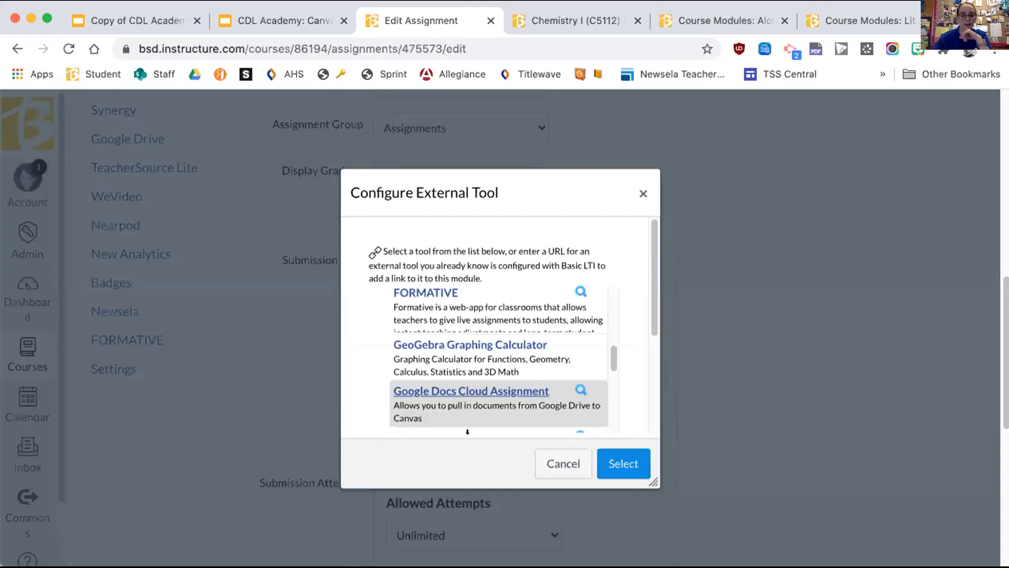
click(623, 460)
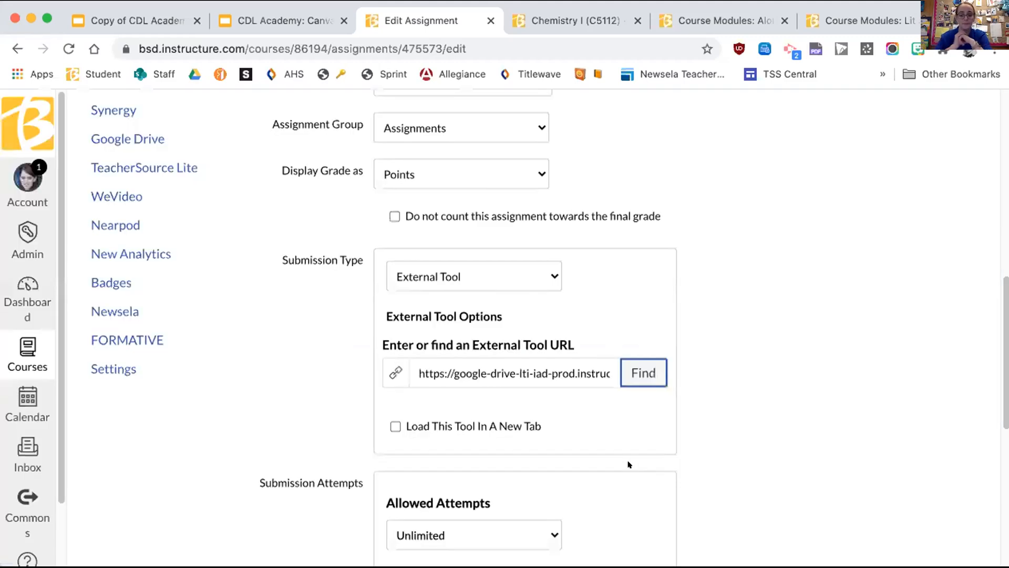
Step: Enable 'Load This Tool In A New Tab' under External Tool Options
click(500, 373)
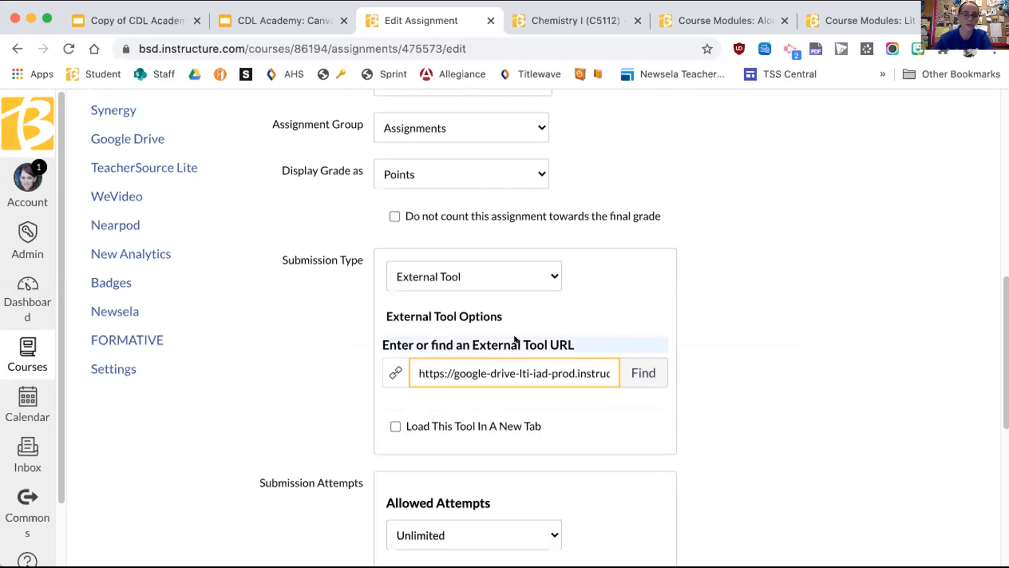
click(413, 427)
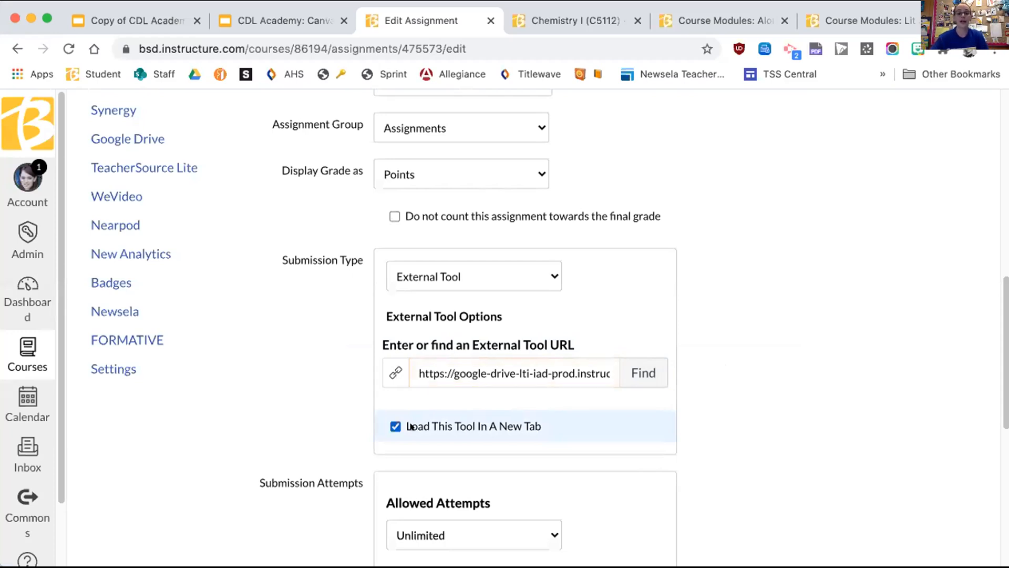
click(412, 427)
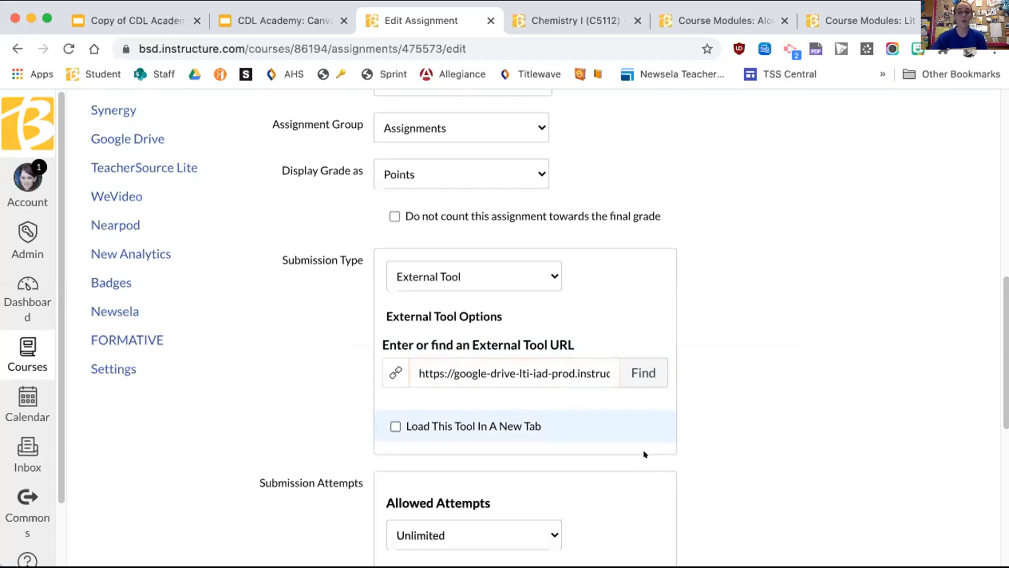
click(474, 426)
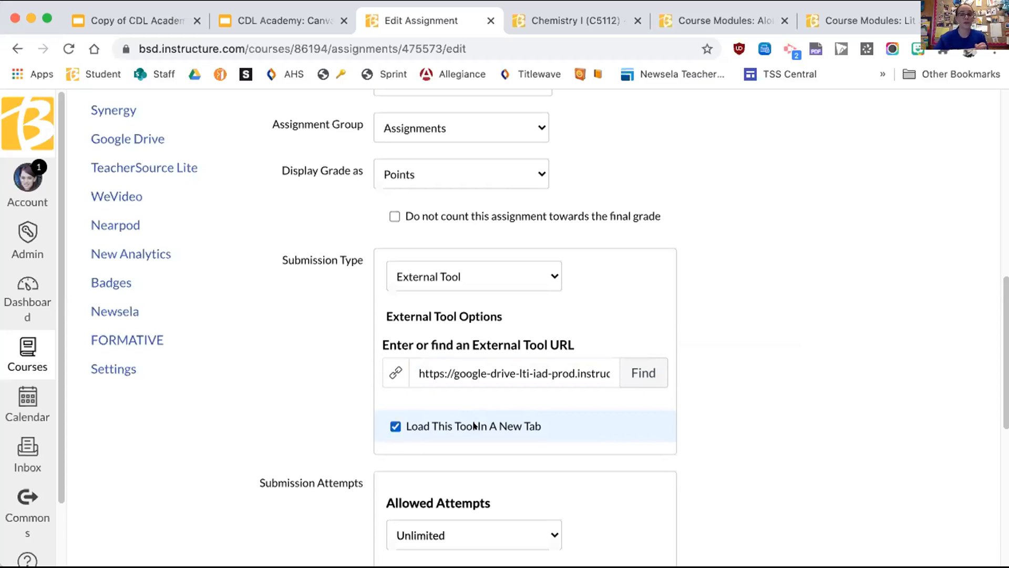
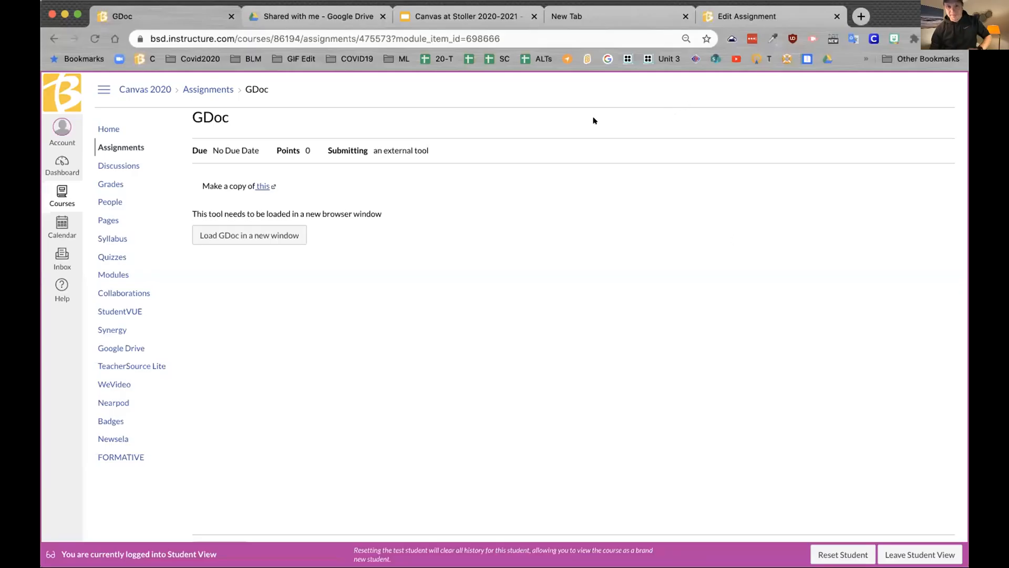
Step: Try authorizing Google Drive for GDoc in a new window, then abandon the failed login and return to the course
click(247, 233)
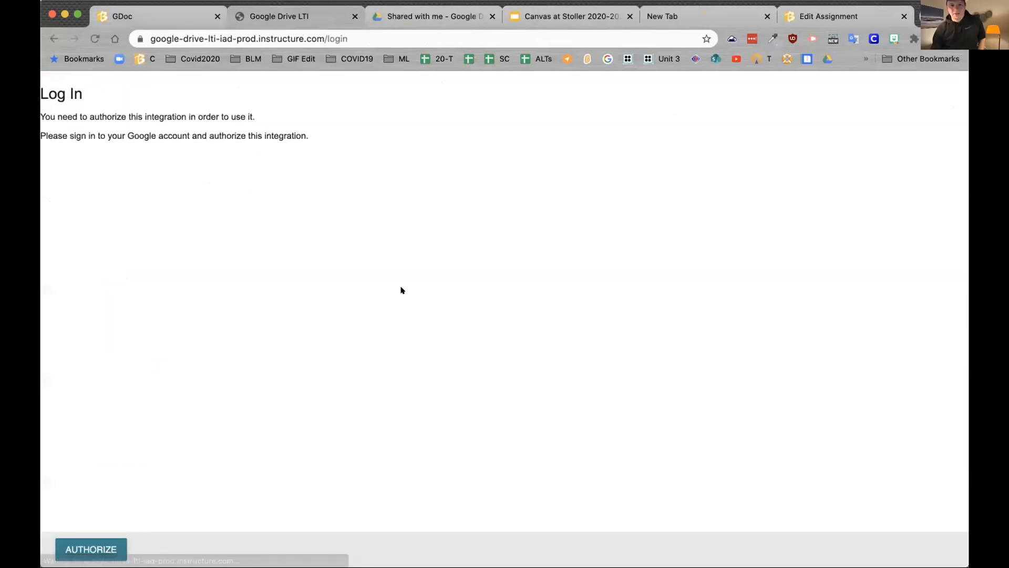
click(105, 549)
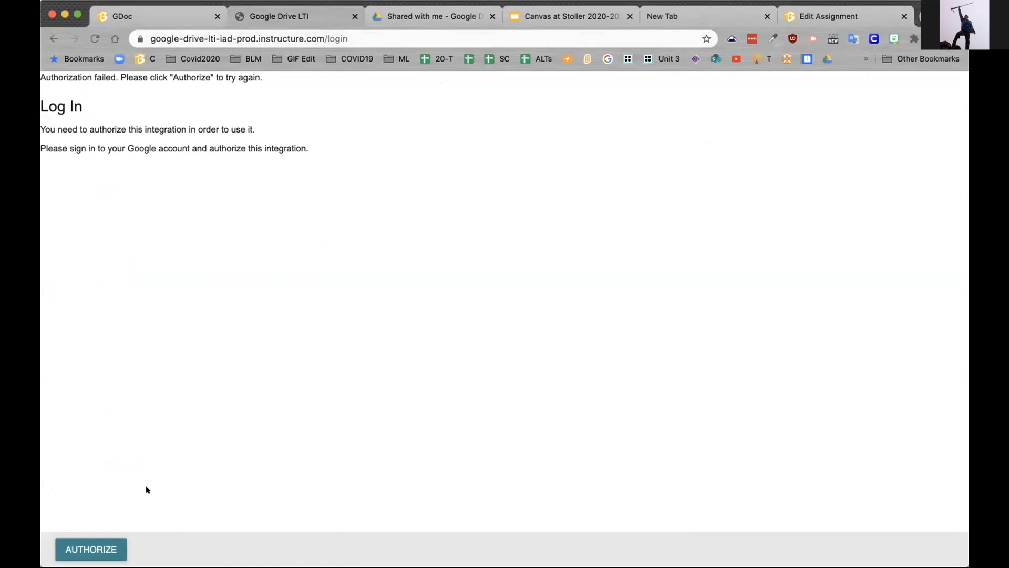
click(99, 545)
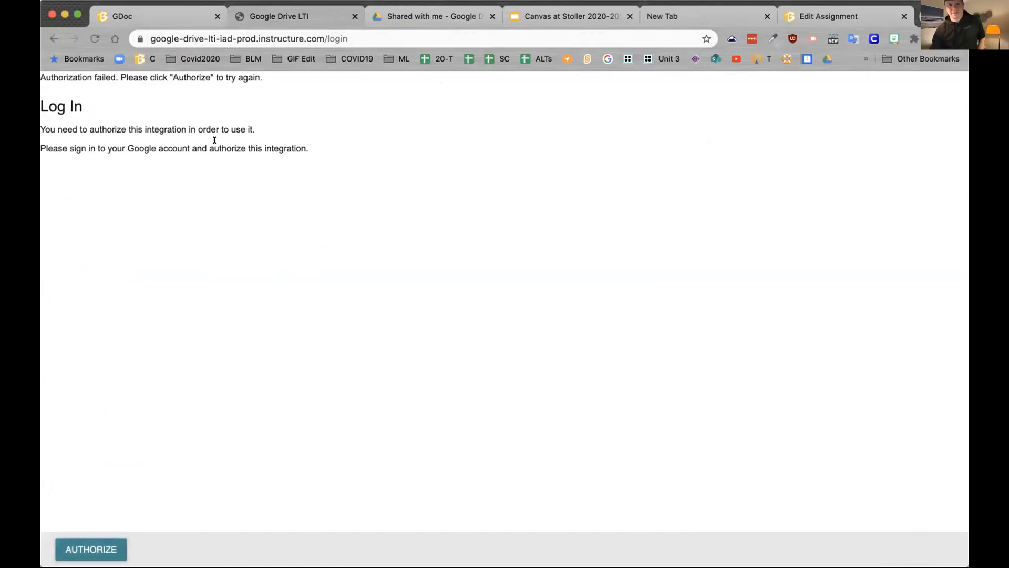
click(100, 546)
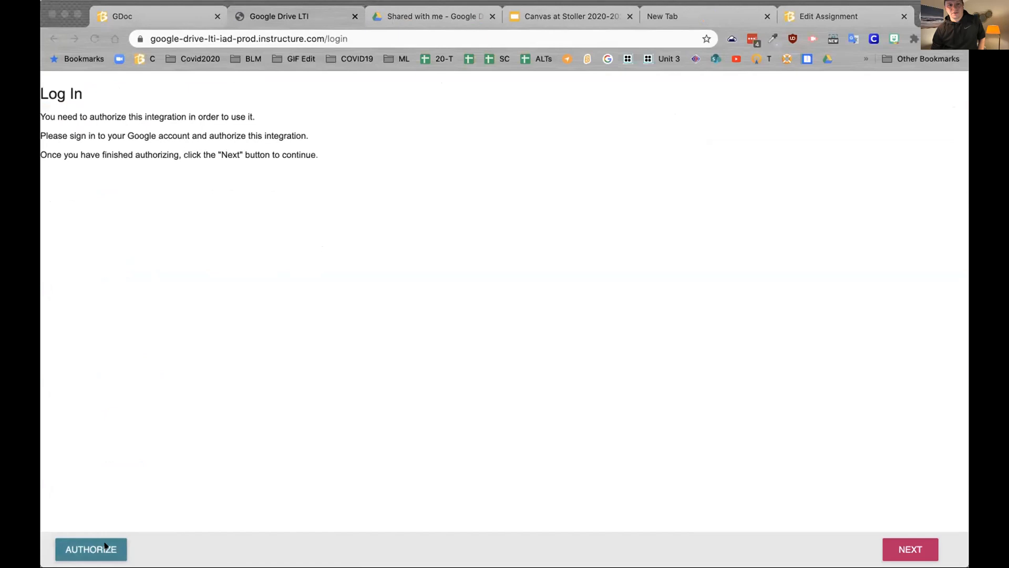
click(354, 16)
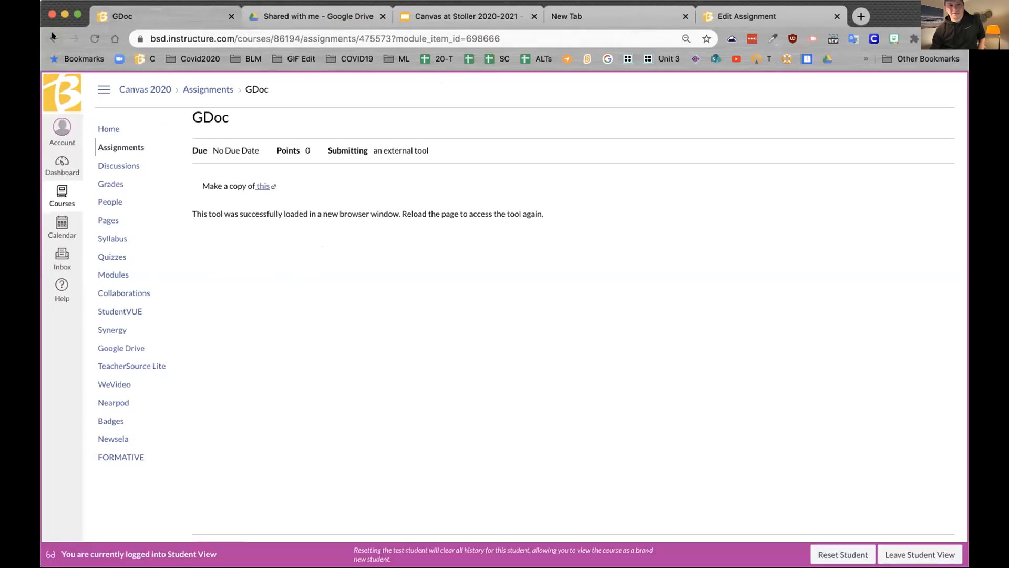
click(94, 39)
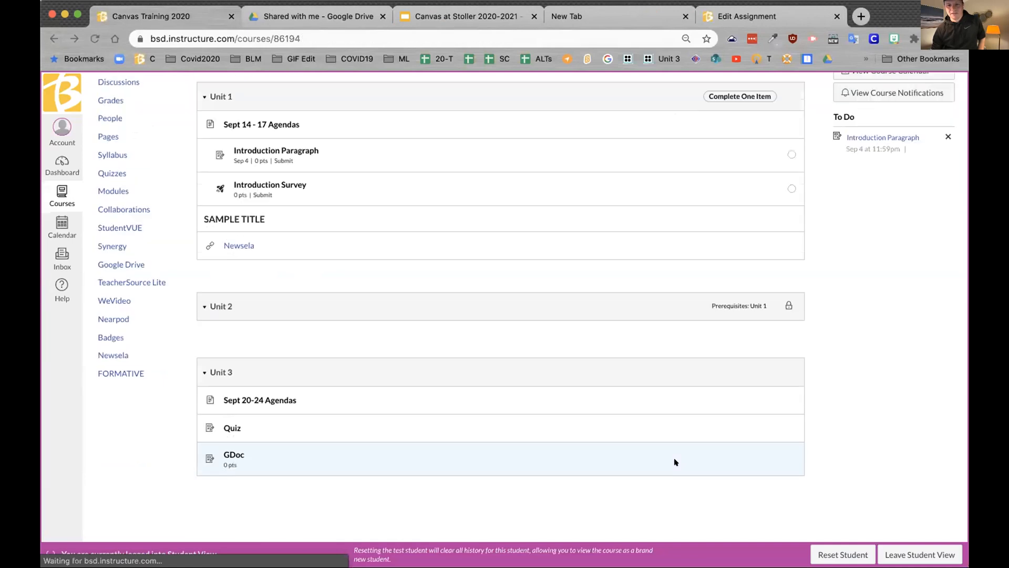
Step: Exit Student View and open the Introduction Paragraph assignment from the Unit 1 module
click(907, 556)
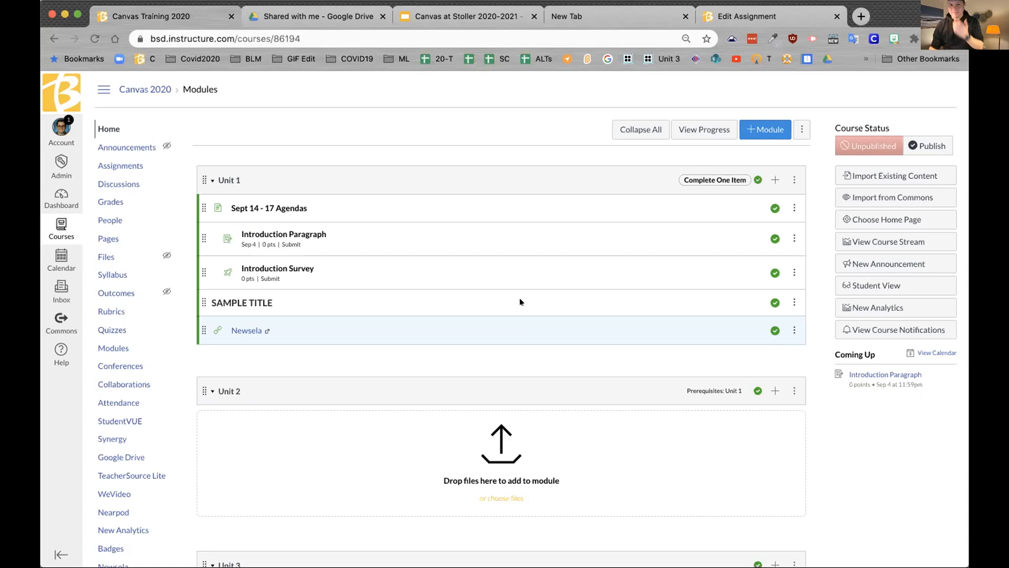
click(282, 233)
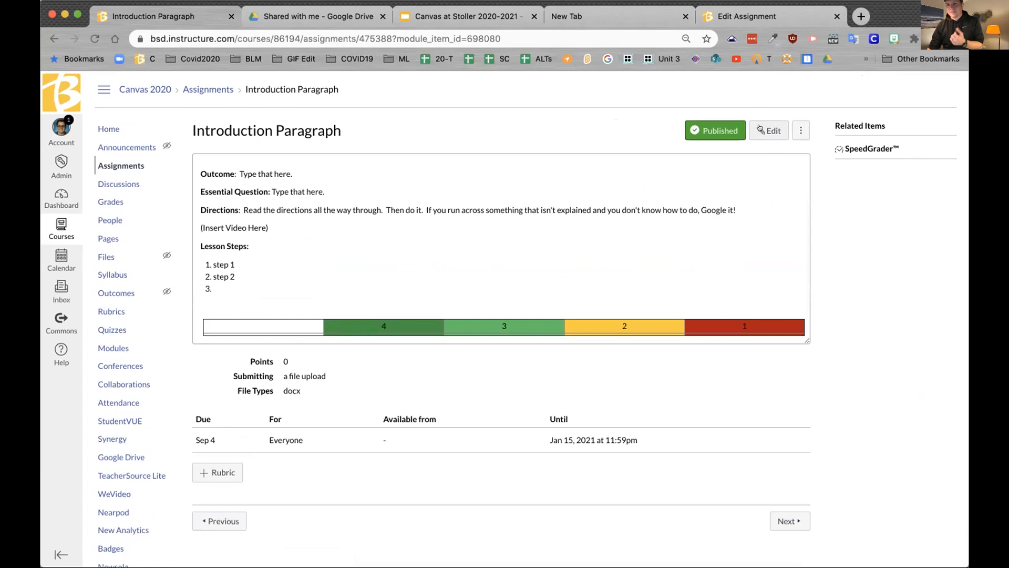
Step: Change Introduction Paragraph's allowed upload file type from docx to png and save
click(760, 130)
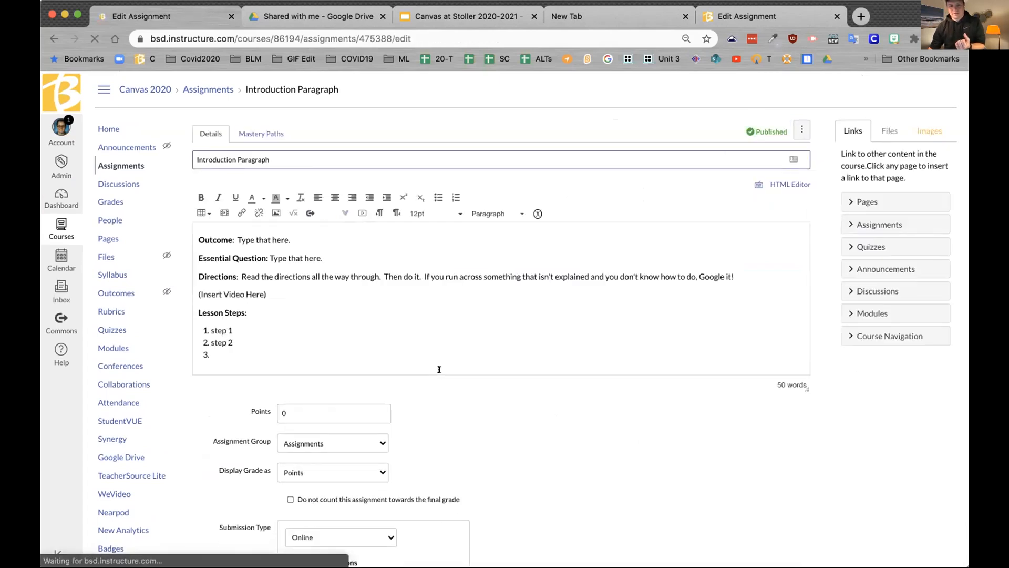
scroll(542, 432, down, 6)
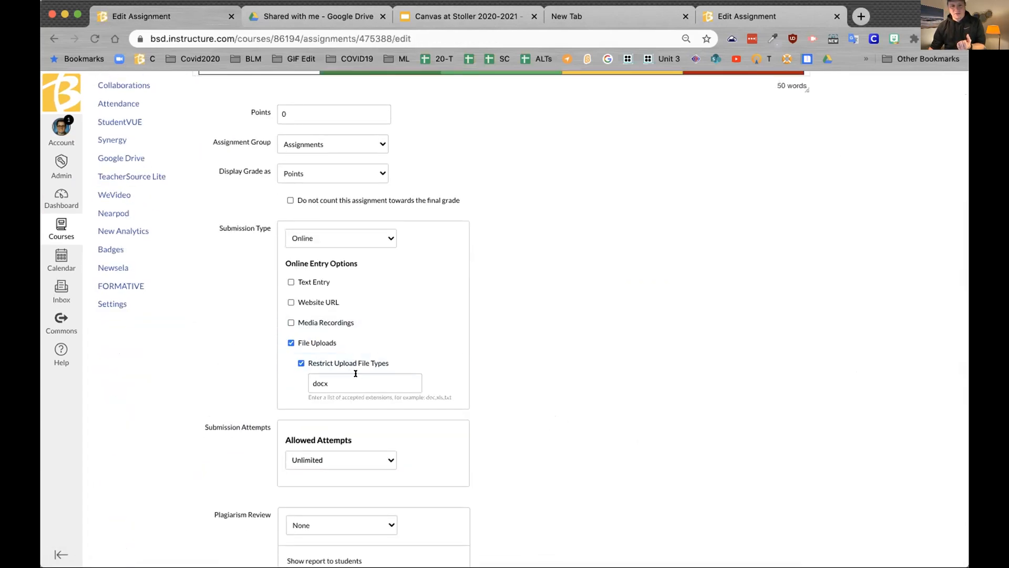
click(337, 379)
drag(338, 380, 295, 379)
text(png)
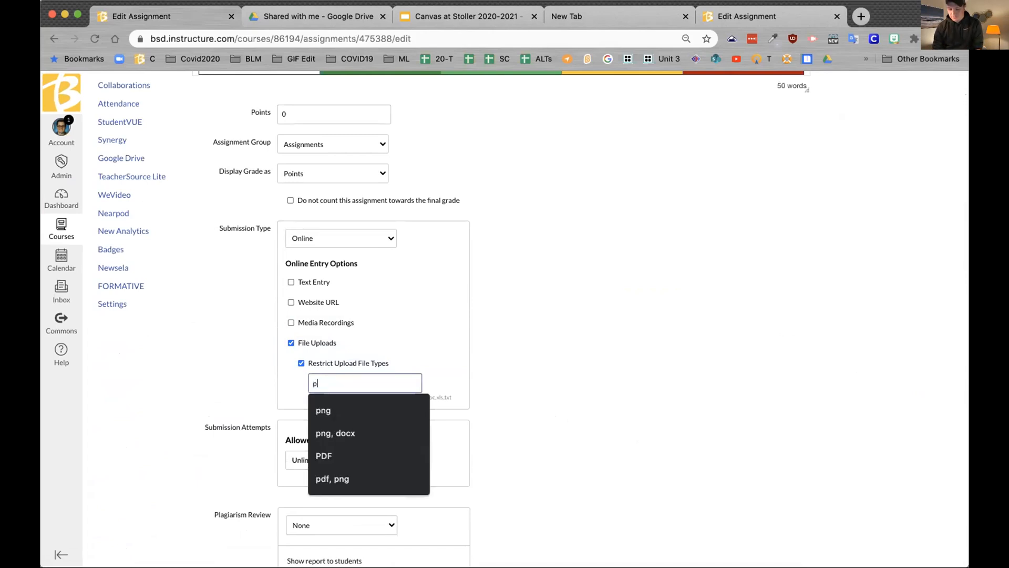
click(329, 400)
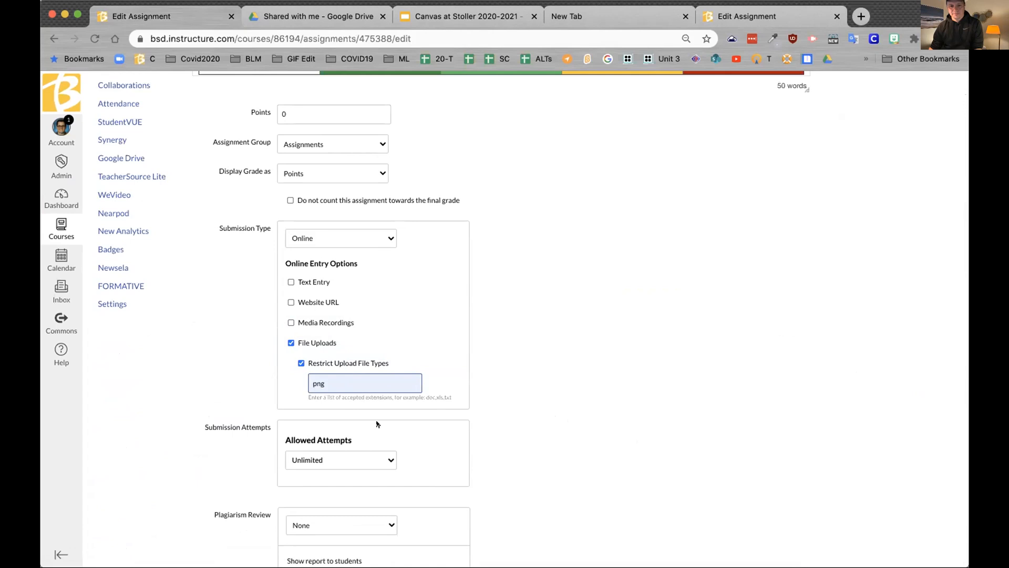
scroll(400, 421, down, 4)
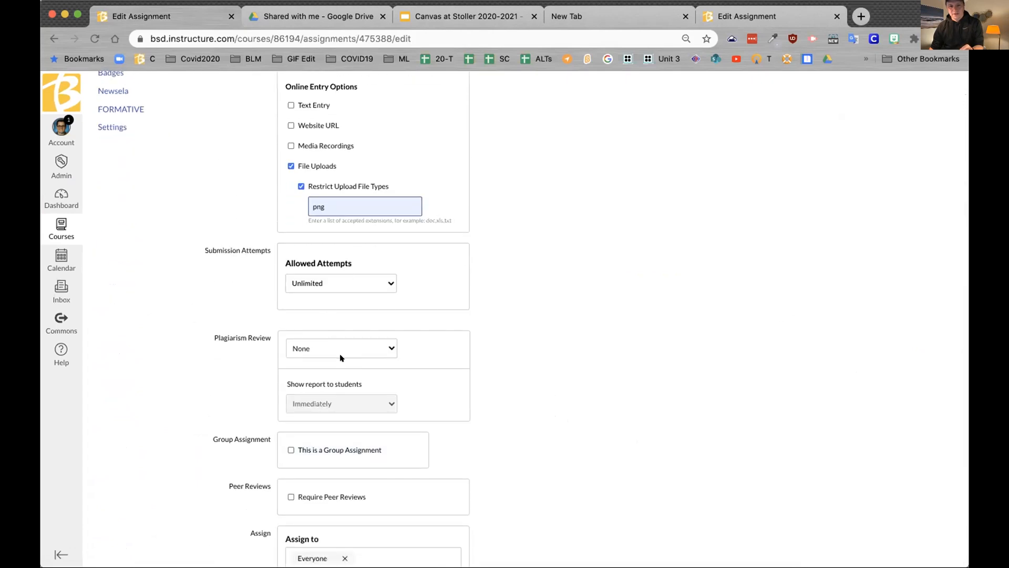
scroll(473, 447, down, 5)
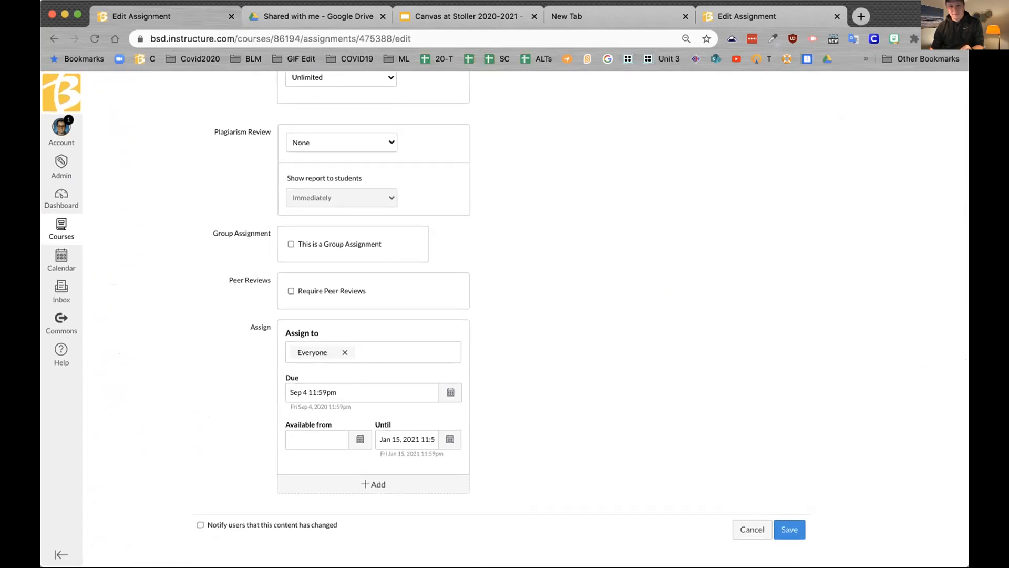
scroll(565, 405, up, 10)
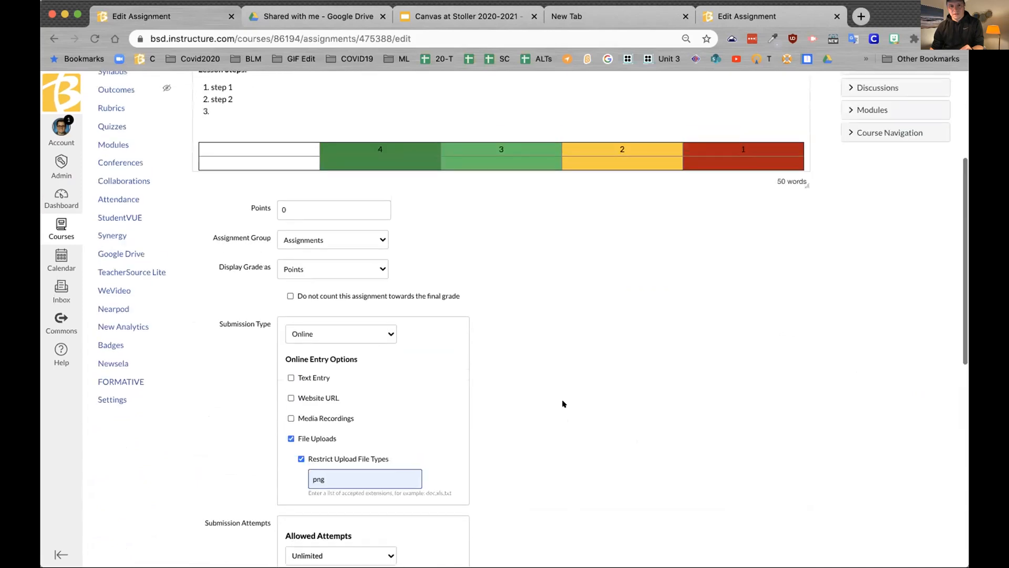
scroll(642, 421, down, 10)
click(783, 528)
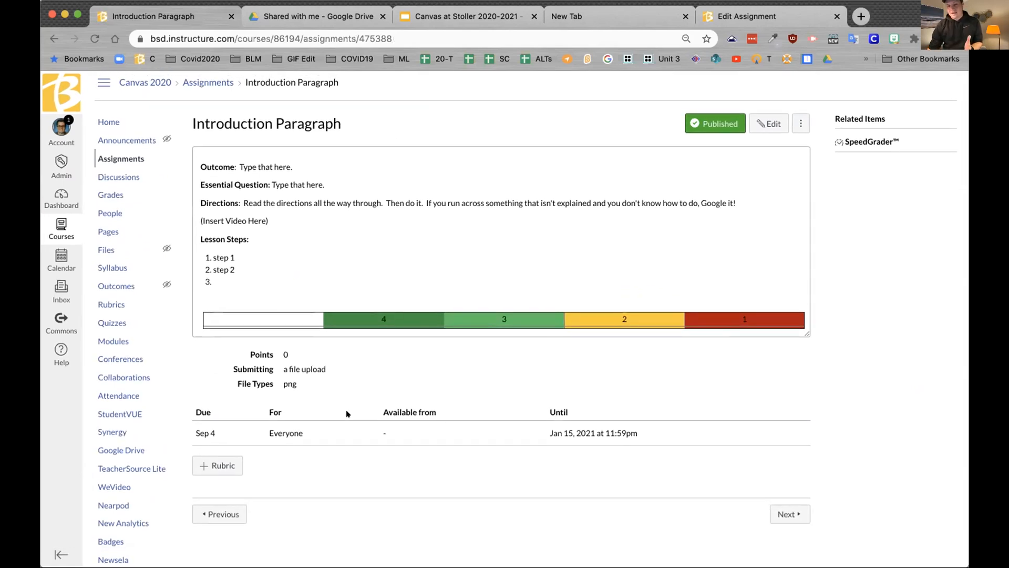
Step: Add a new rubric, delete its default criterion, and bring up the New Criterion options
click(214, 465)
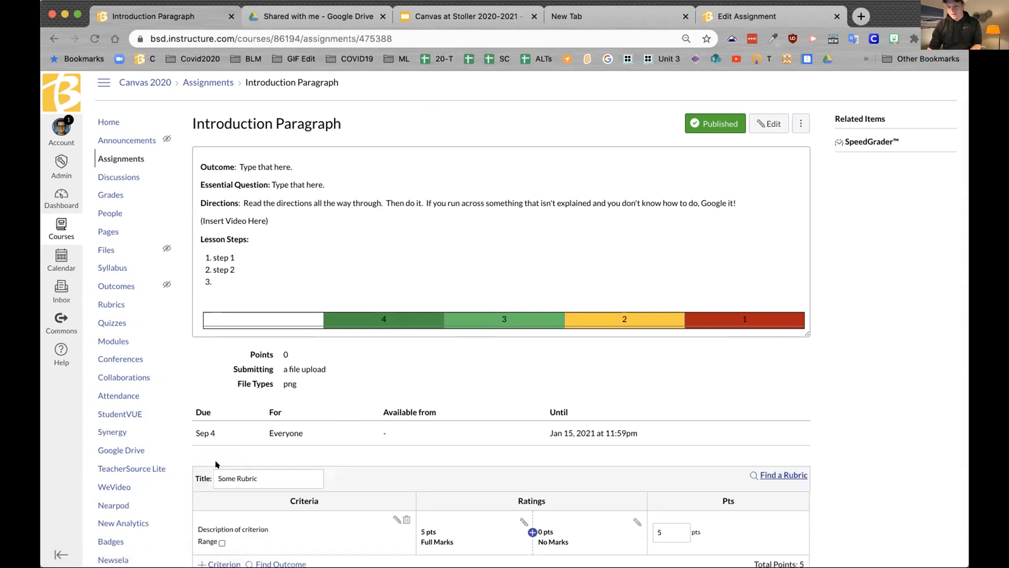
scroll(391, 474, down, 3)
scroll(393, 452, down, 1)
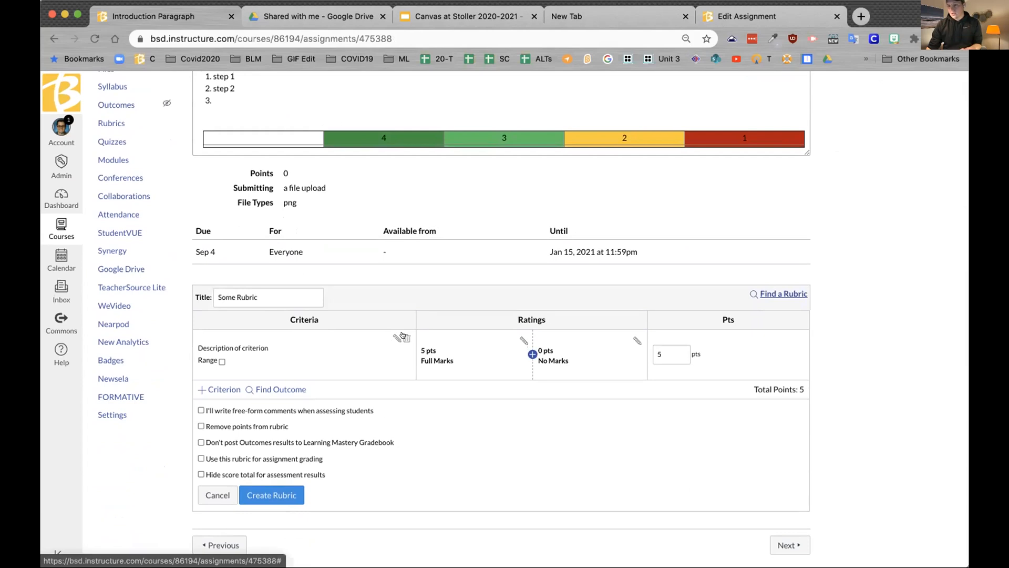
click(405, 337)
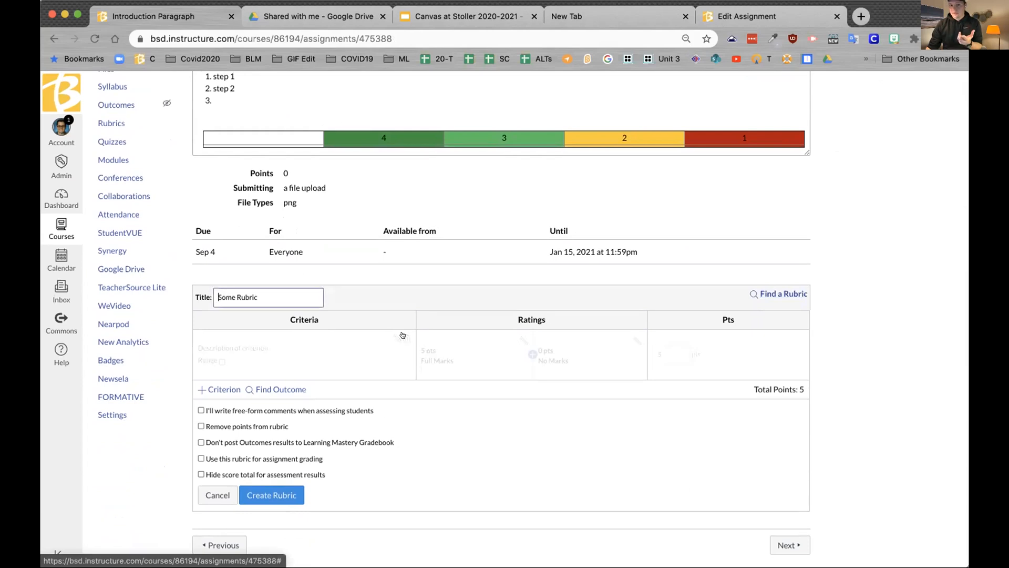
click(212, 375)
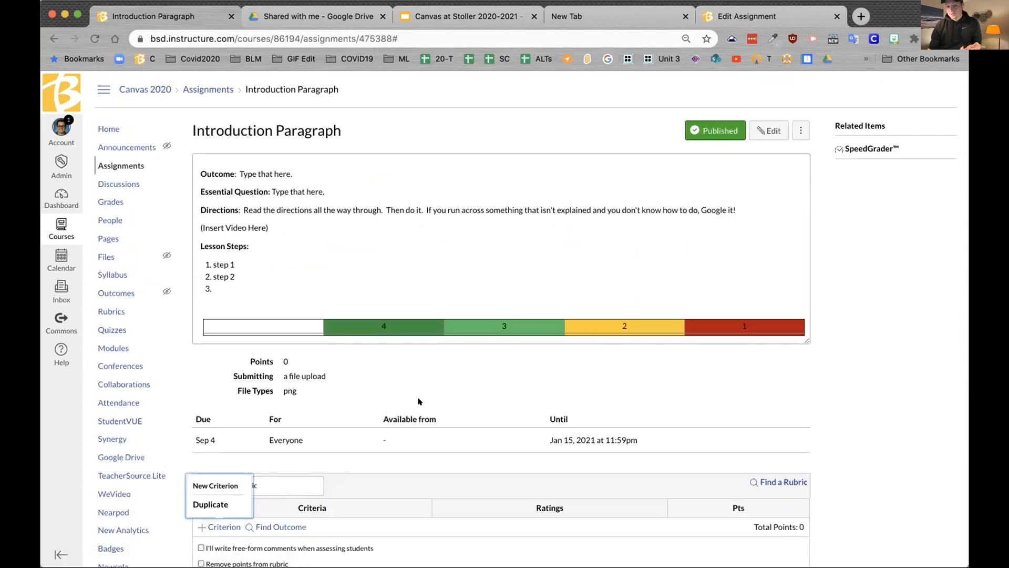
scroll(416, 401, down, 3)
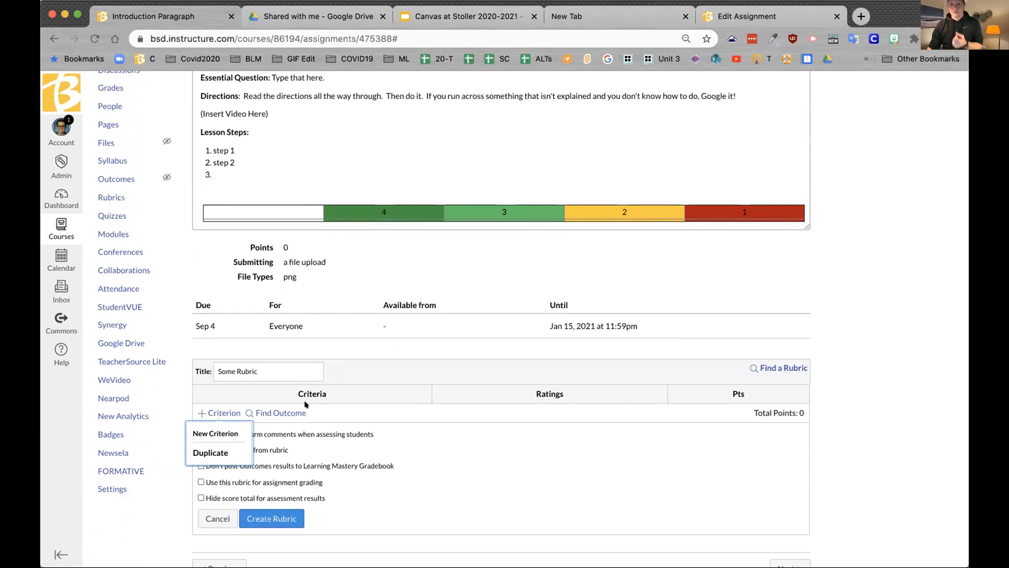
click(439, 451)
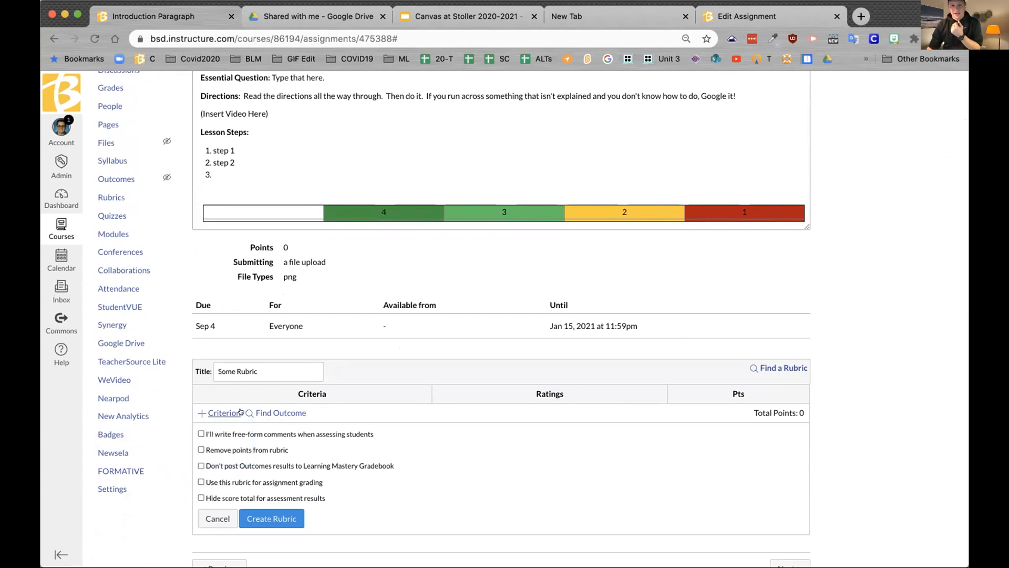
click(211, 406)
scroll(226, 405, down, 1)
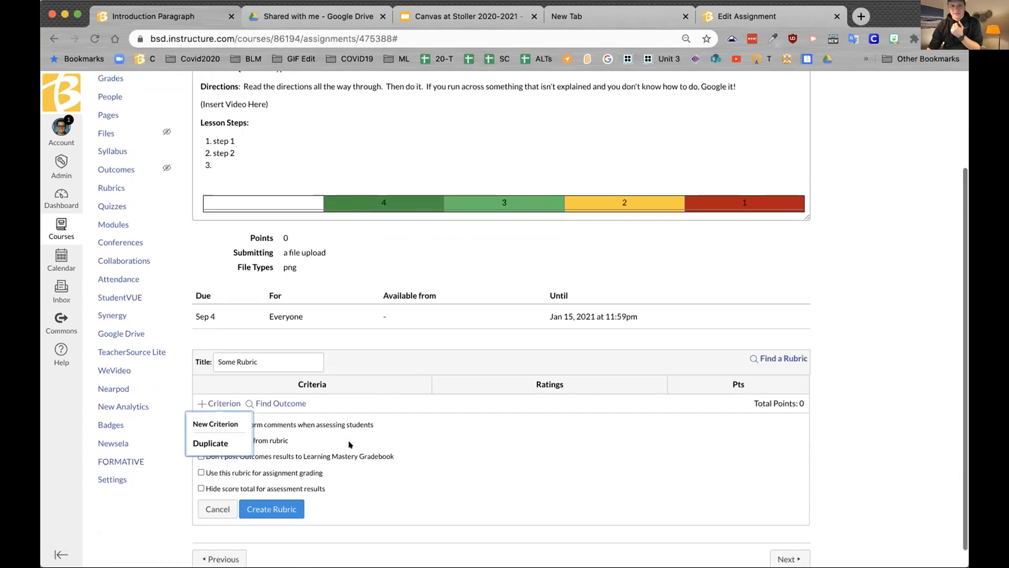
Step: Add criterion 'tex' with long description 'test' and set Full Marks to 4 points
click(210, 402)
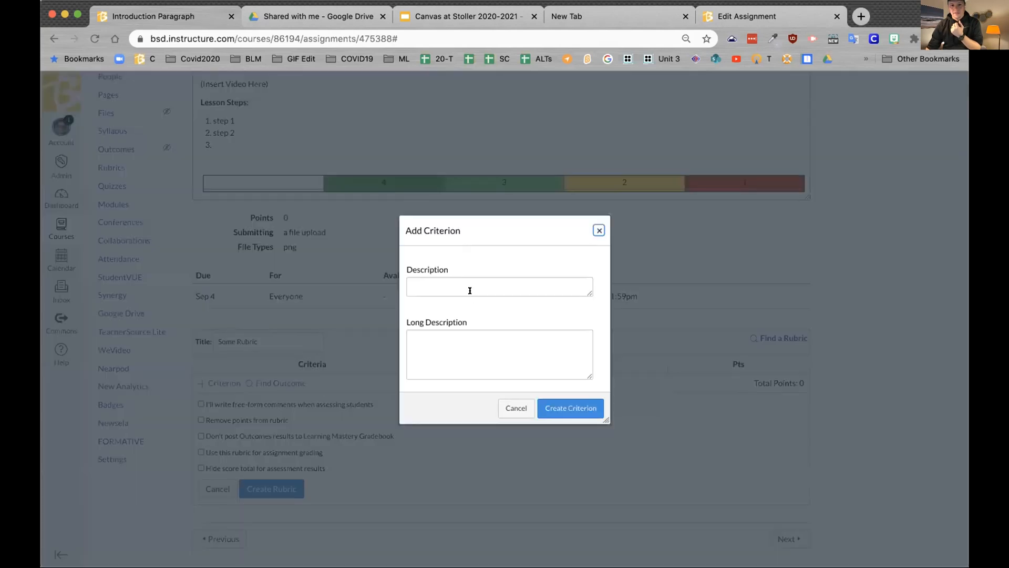
text(tex)
key(Tab)
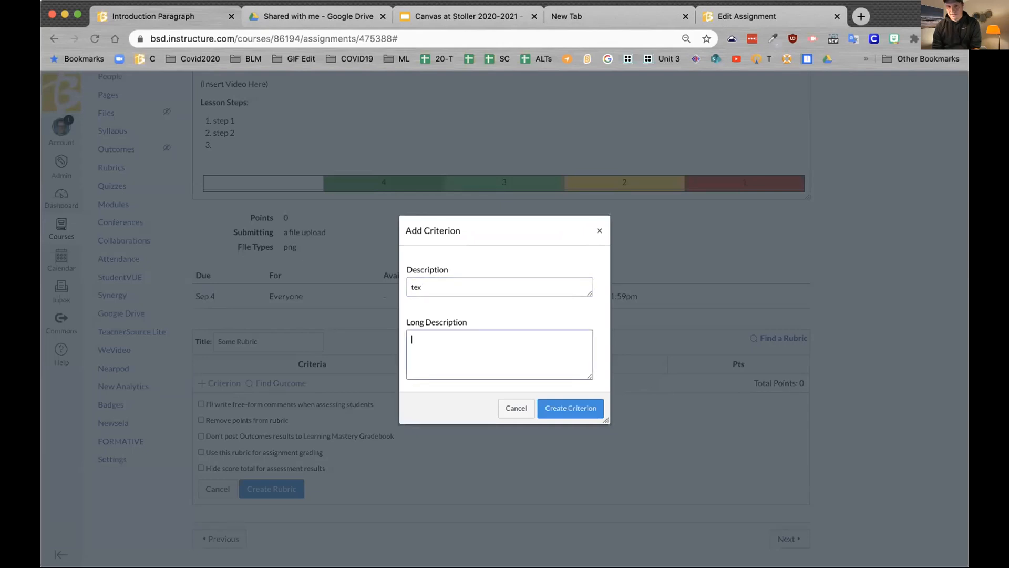
text(test)
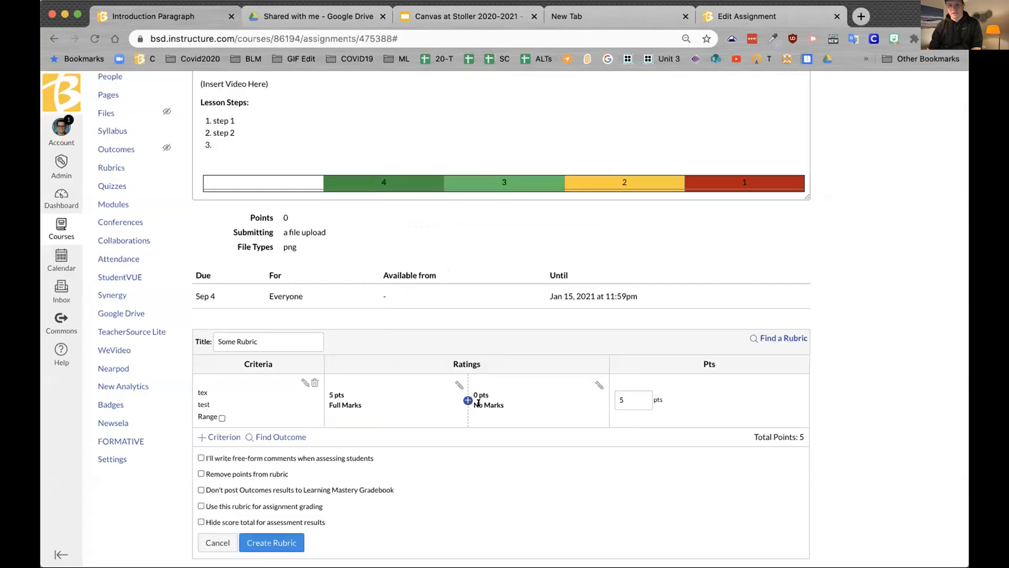
click(458, 384)
click(427, 269)
key(BackSpace)
text(4)
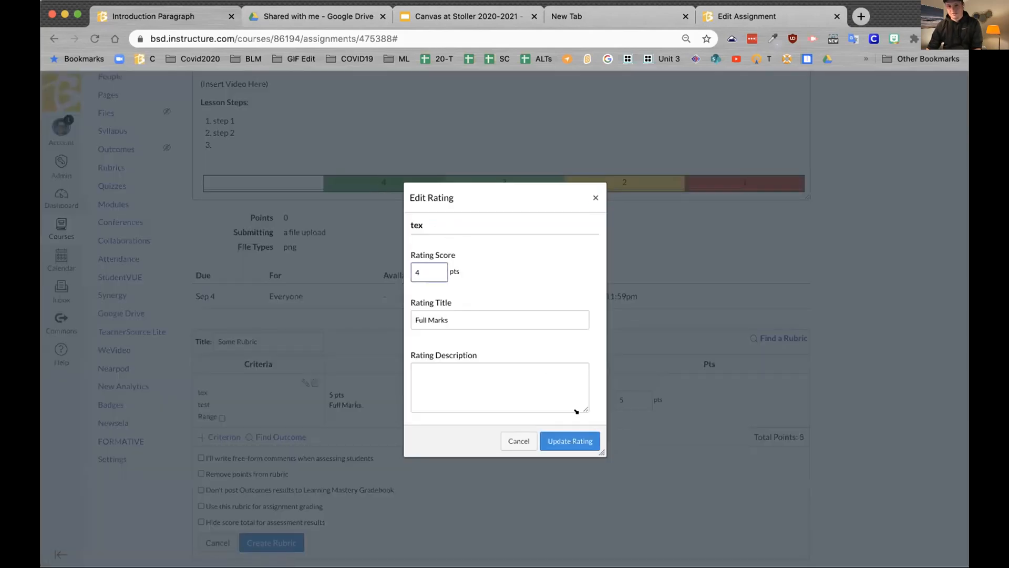
click(565, 444)
Step: Add rating levels 'nearly proficient' at 2 points and 'proficient' at 3 points
click(467, 403)
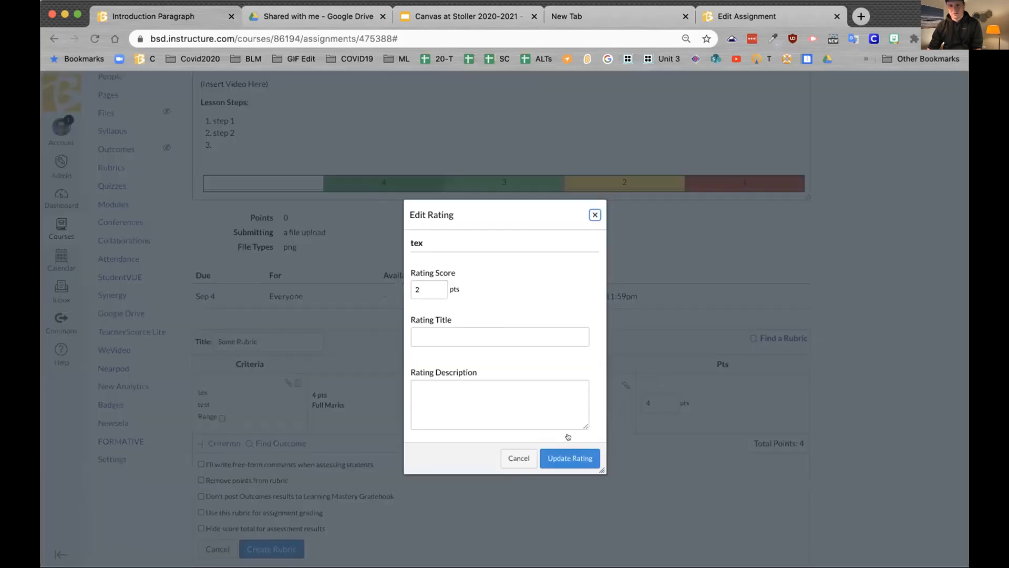
click(507, 332)
text(nearly pr)
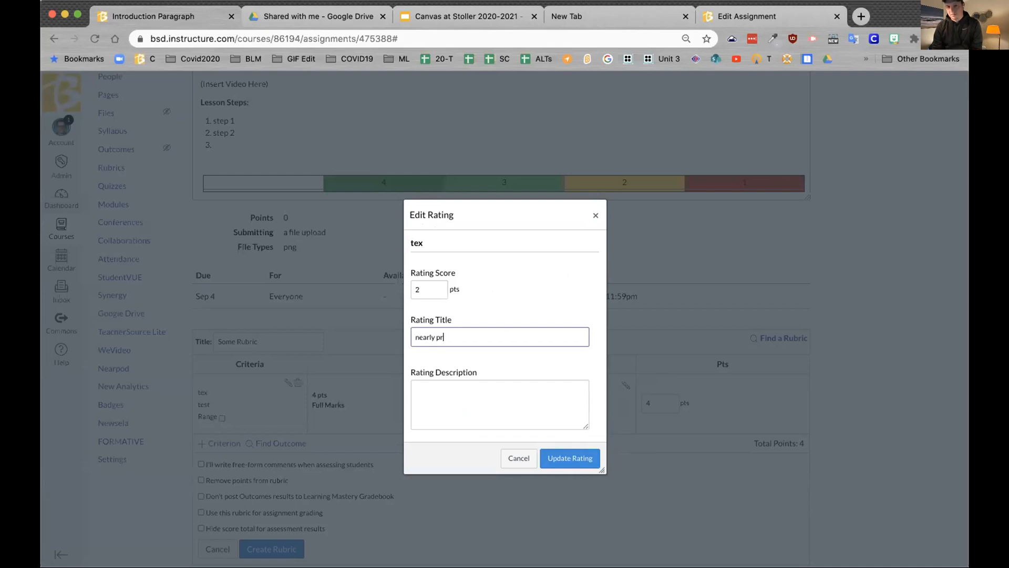
text(oficient)
click(576, 463)
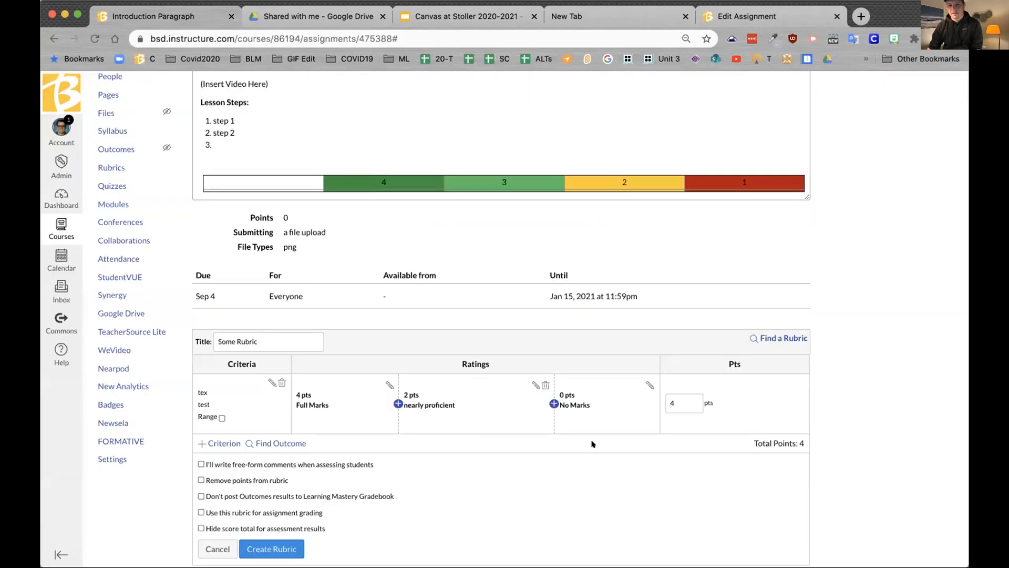
click(390, 393)
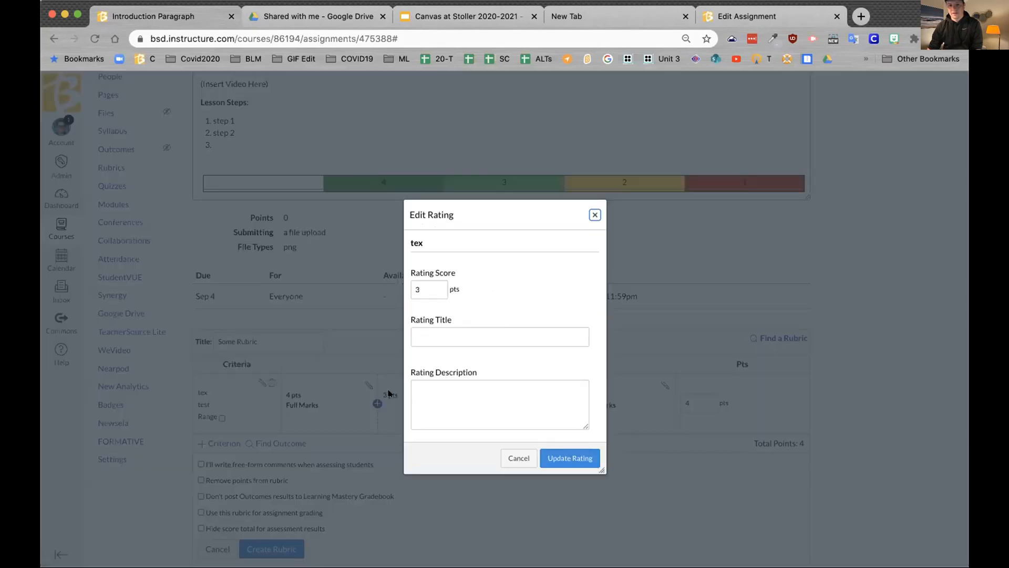
click(451, 336)
text(pr)
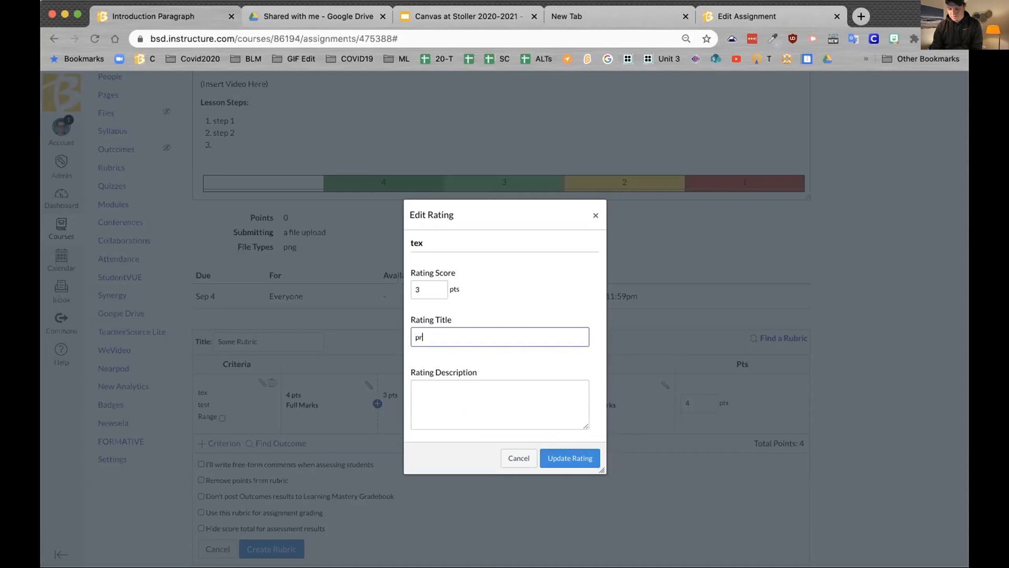
text(oficient)
click(585, 457)
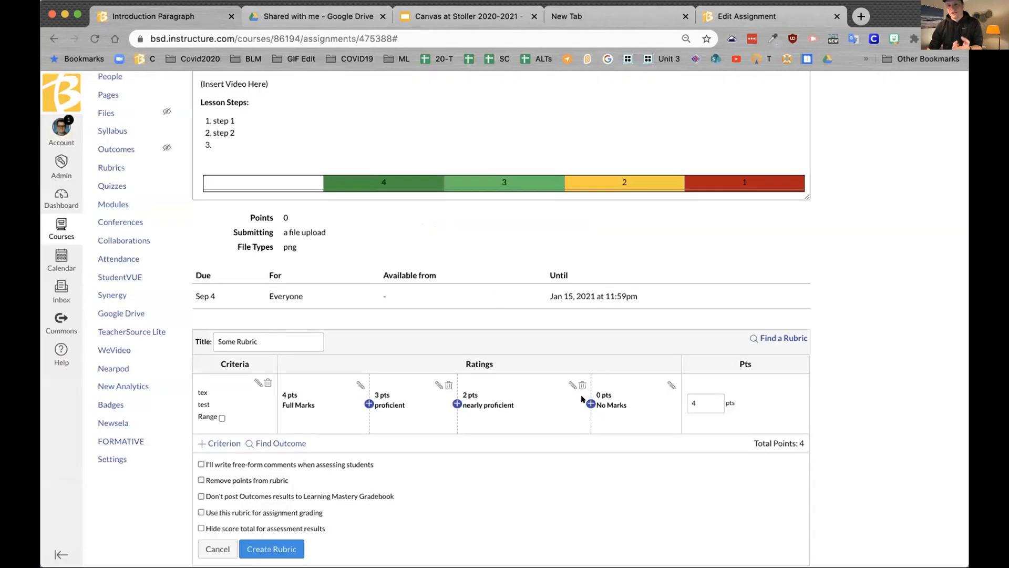
Step: Add a 1-point 'not quite' rating and use the rubric for assignment grading
click(591, 403)
click(478, 329)
text(not quite)
click(574, 459)
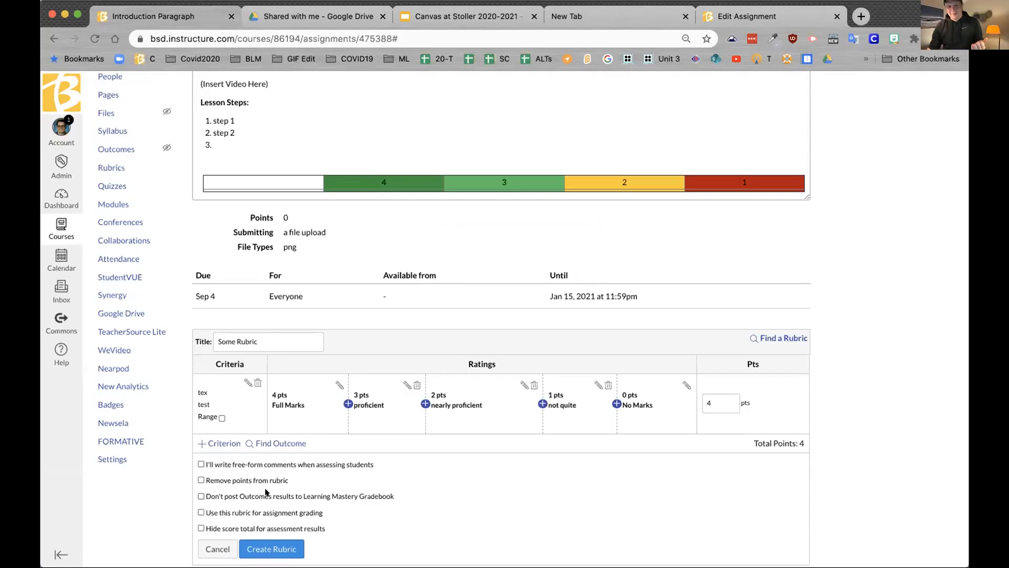
click(199, 511)
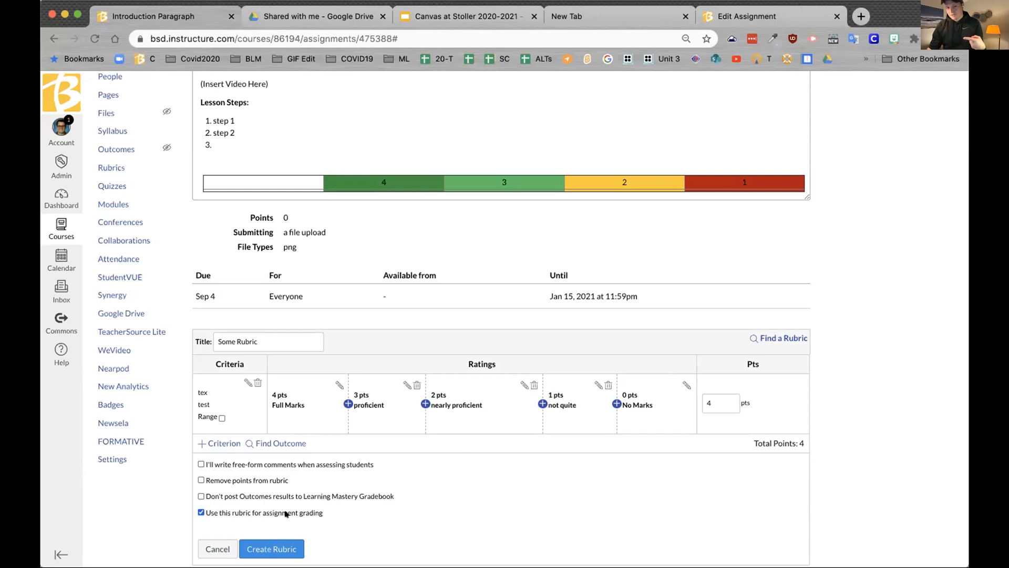
Step: Create the rubric, change the assignment to its 4-point total, and return to the course home
click(272, 548)
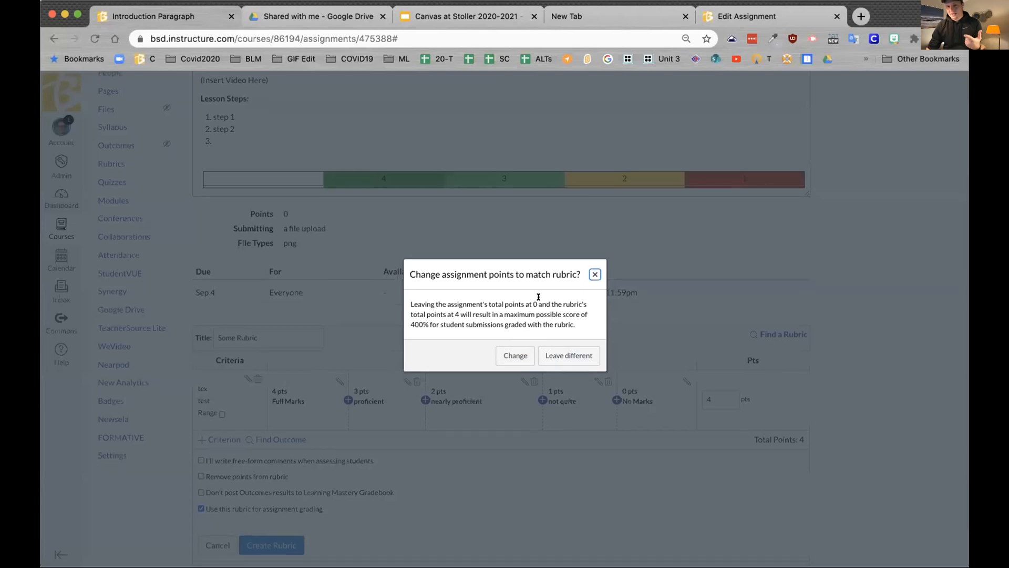
click(515, 354)
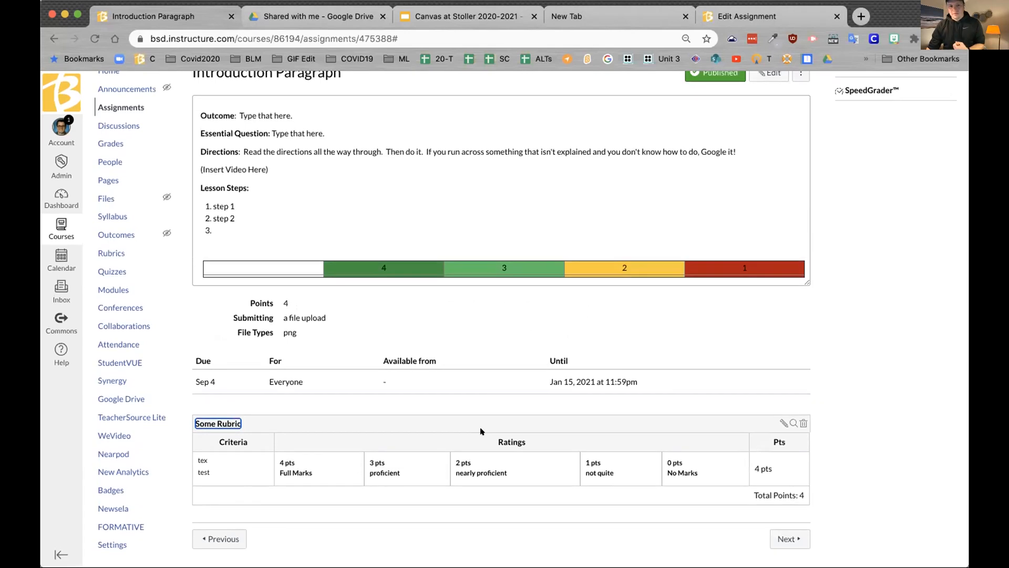
scroll(481, 430, up, 2)
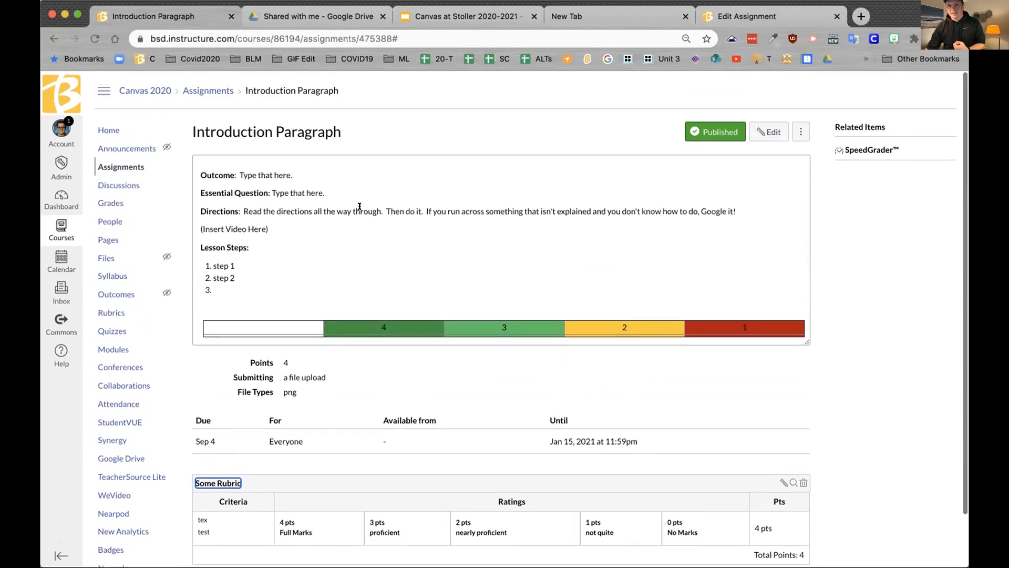
scroll(359, 206, down, 2)
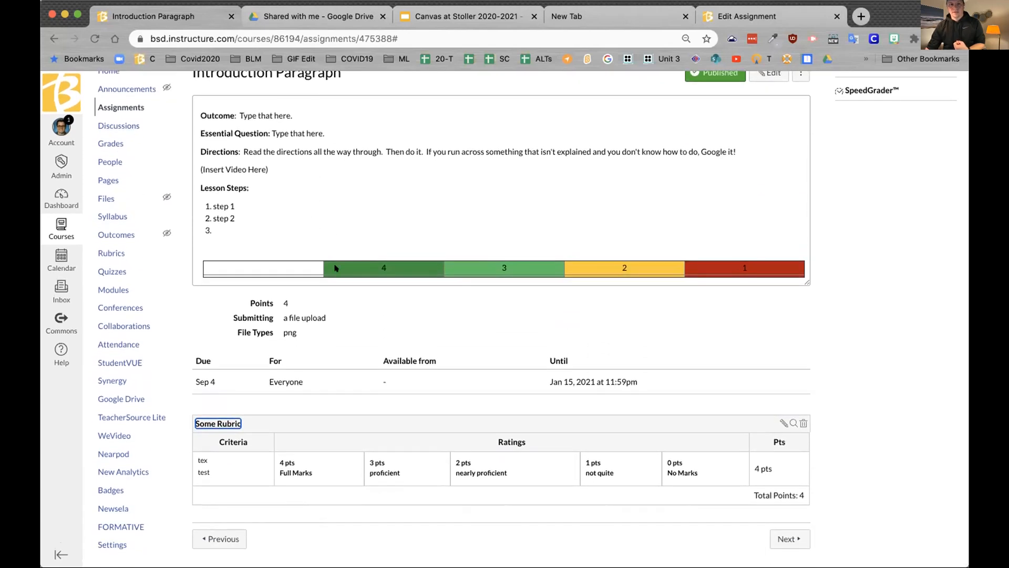
scroll(268, 213, up, 1)
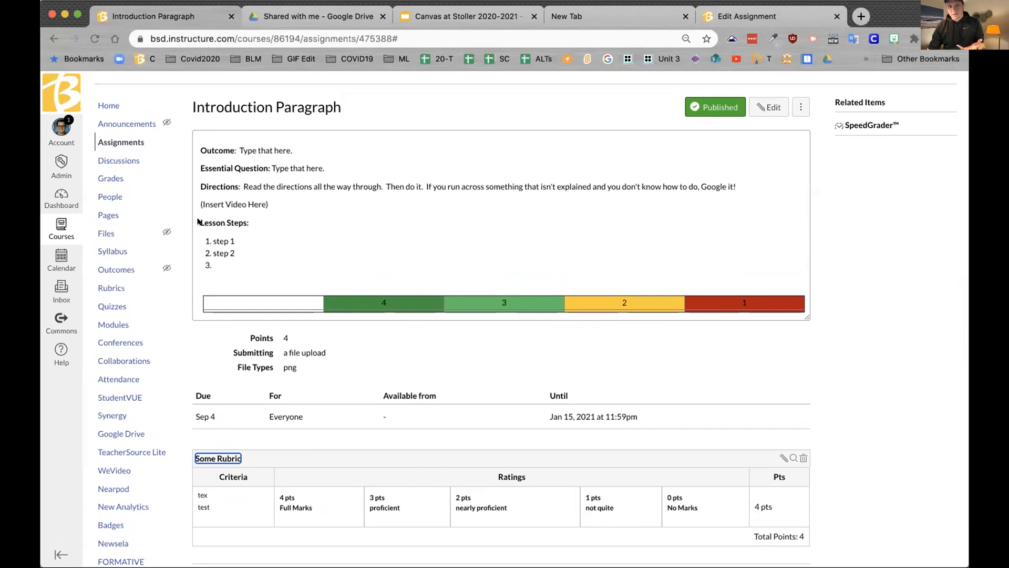
click(108, 103)
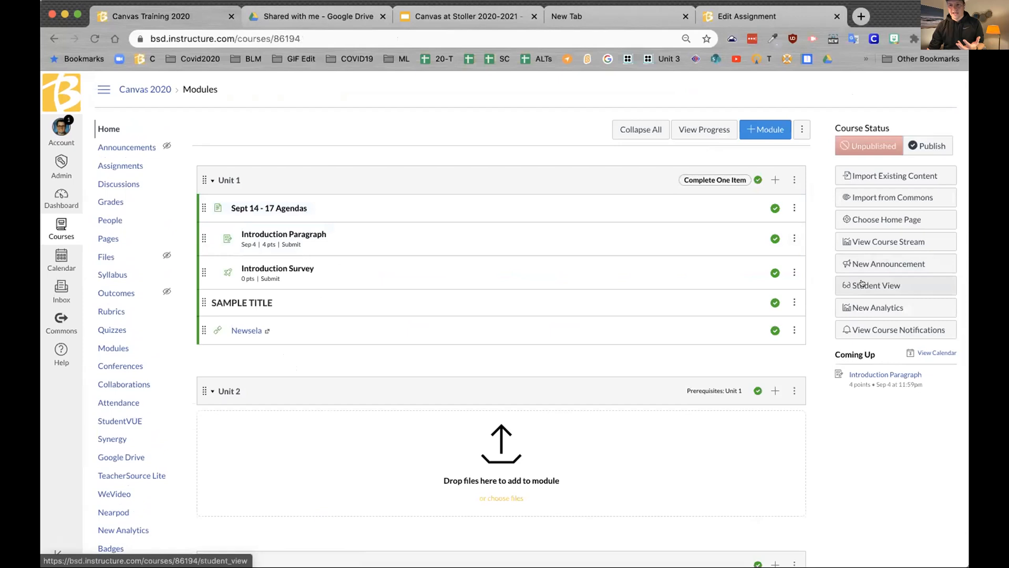
Step: As the test student, open Introduction Paragraph and choose a screenshot PNG to upload
click(862, 284)
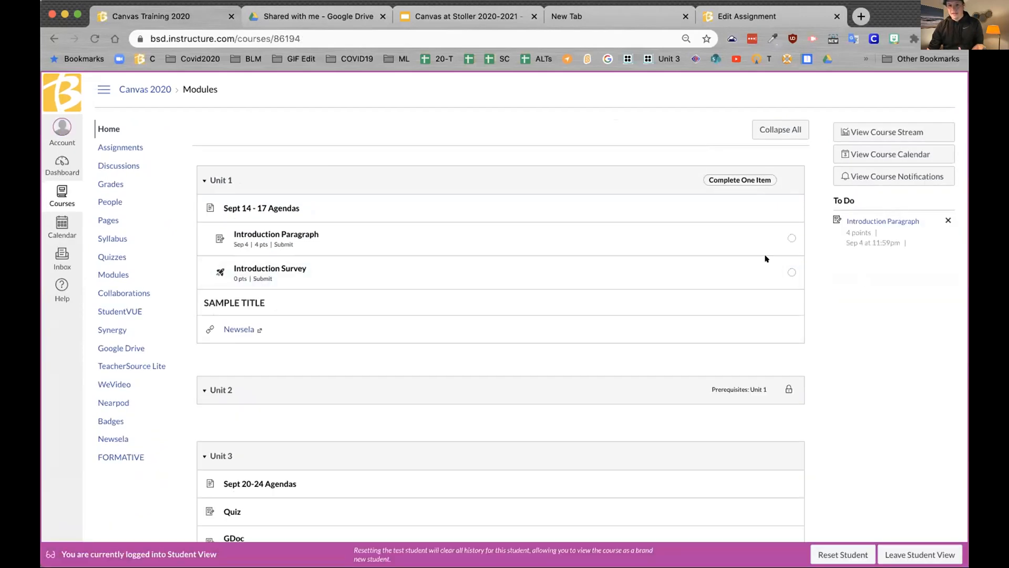
scroll(575, 274, down, 3)
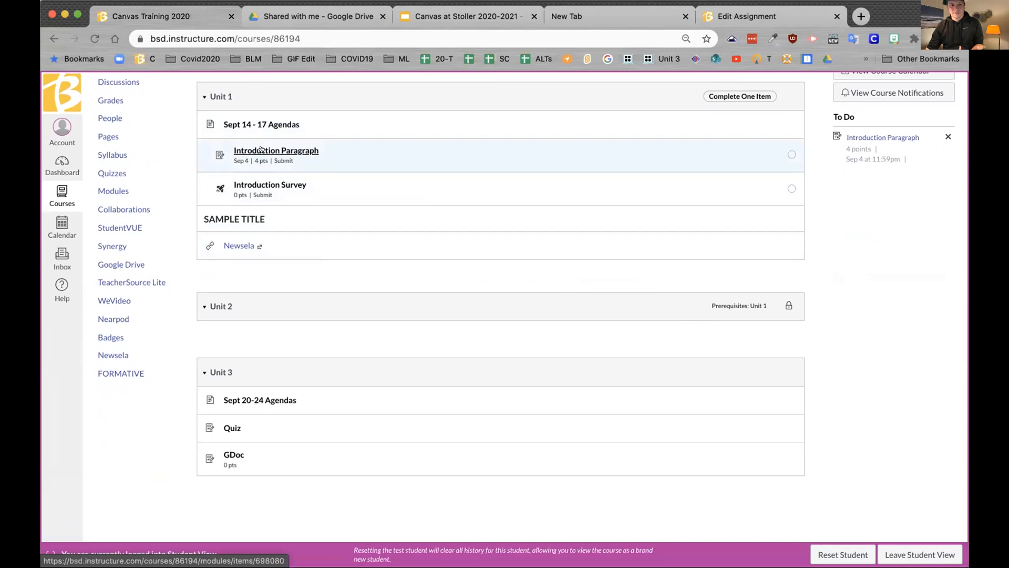
click(261, 150)
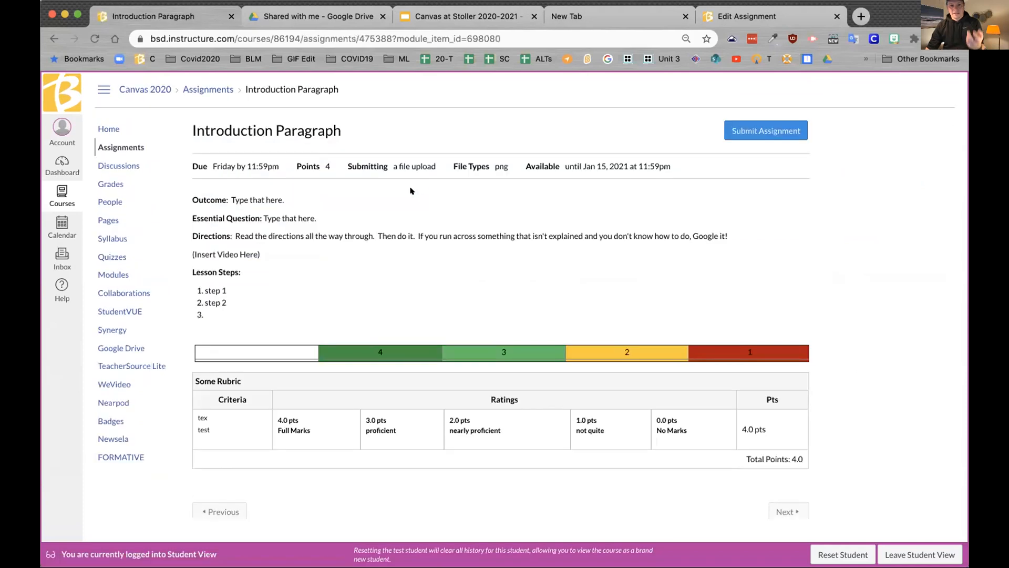
click(777, 138)
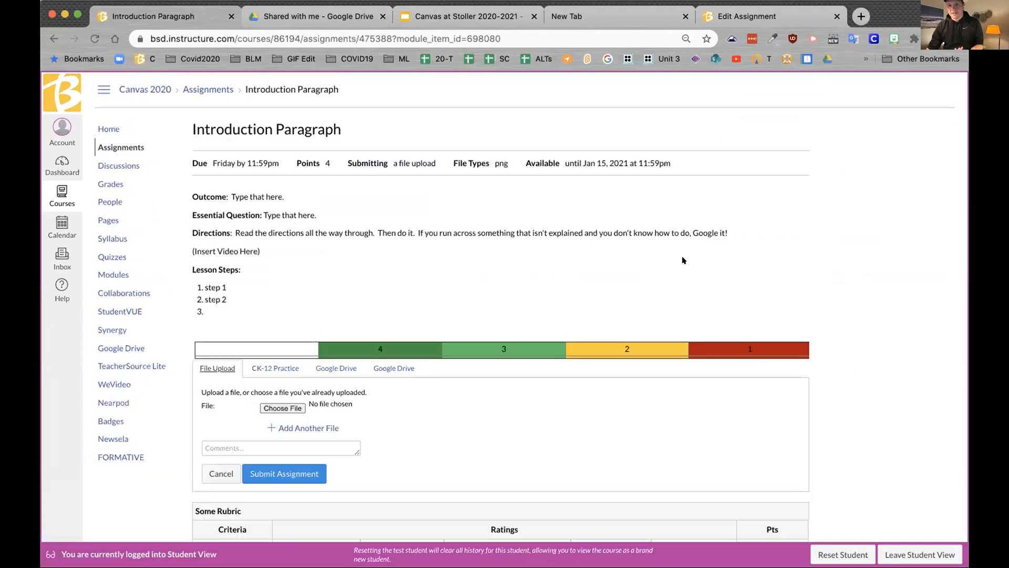
click(275, 408)
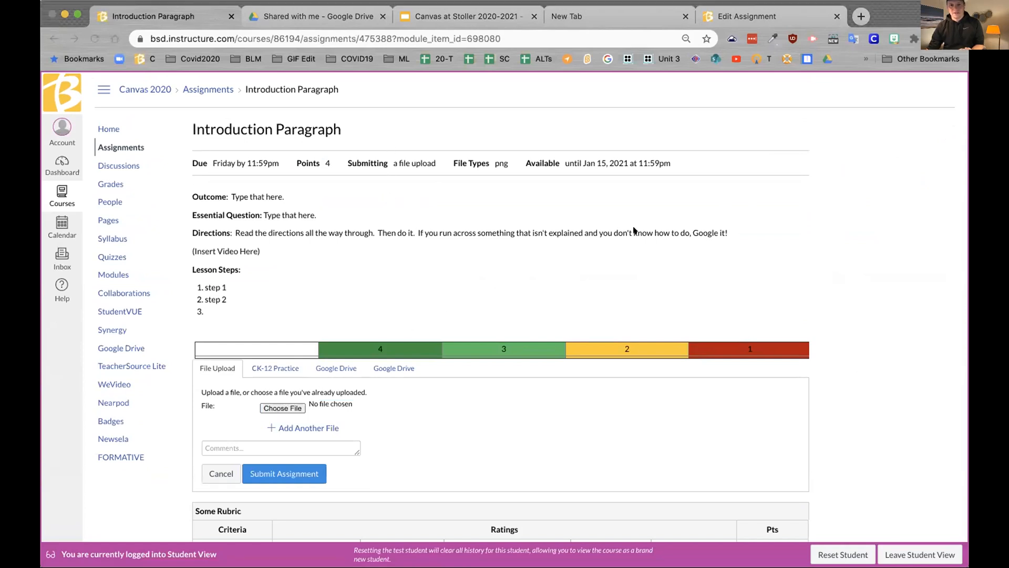
click(745, 318)
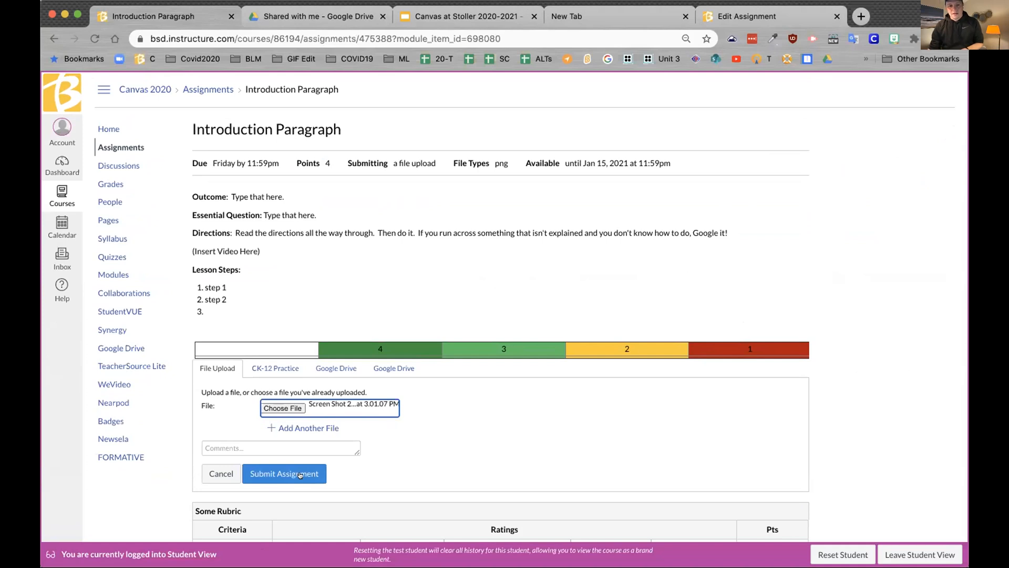
scroll(300, 476, down, 3)
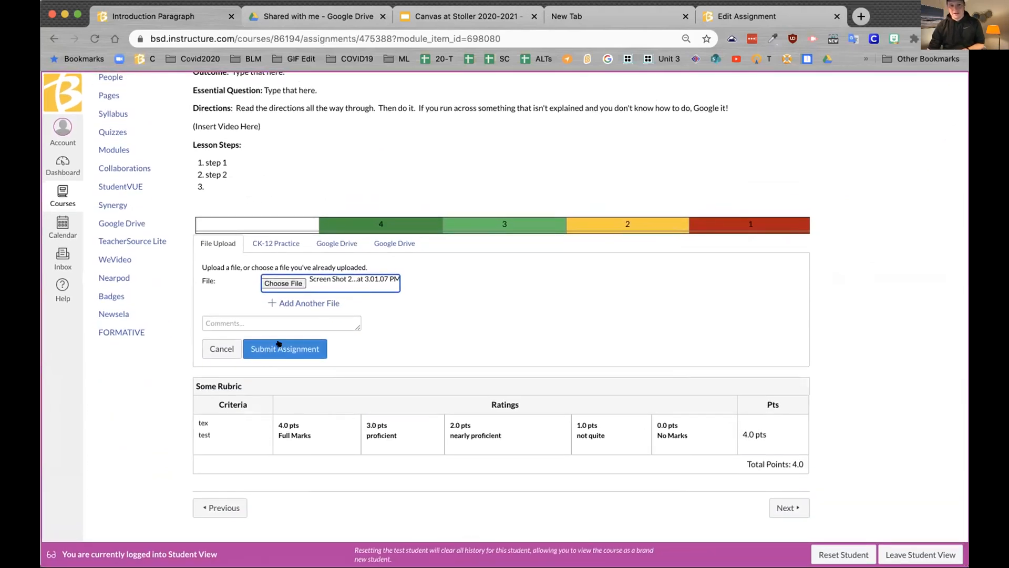
Step: Submit the screenshot with the comment 'reflect on what you learned.'
click(277, 323)
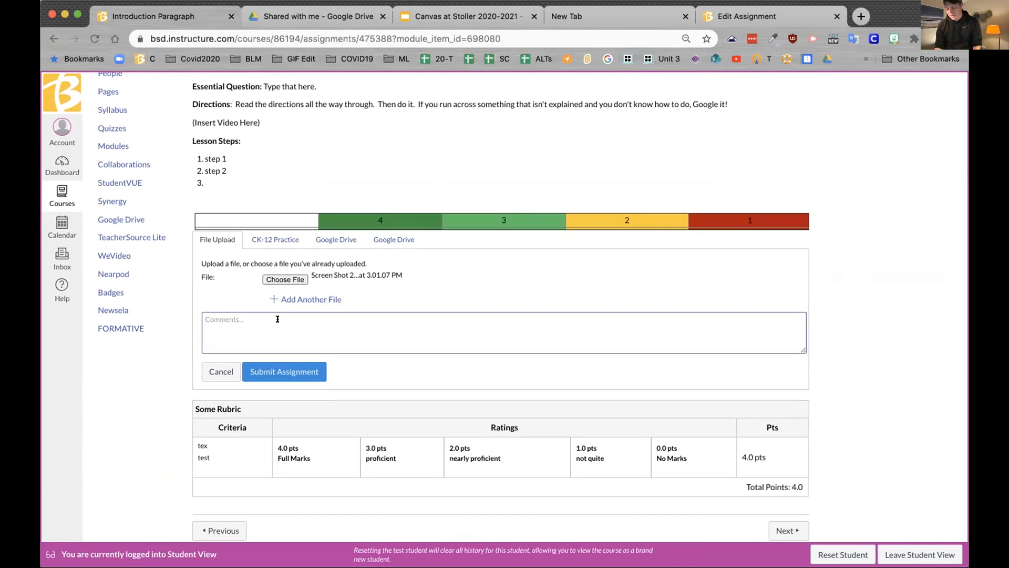
text(reflect)
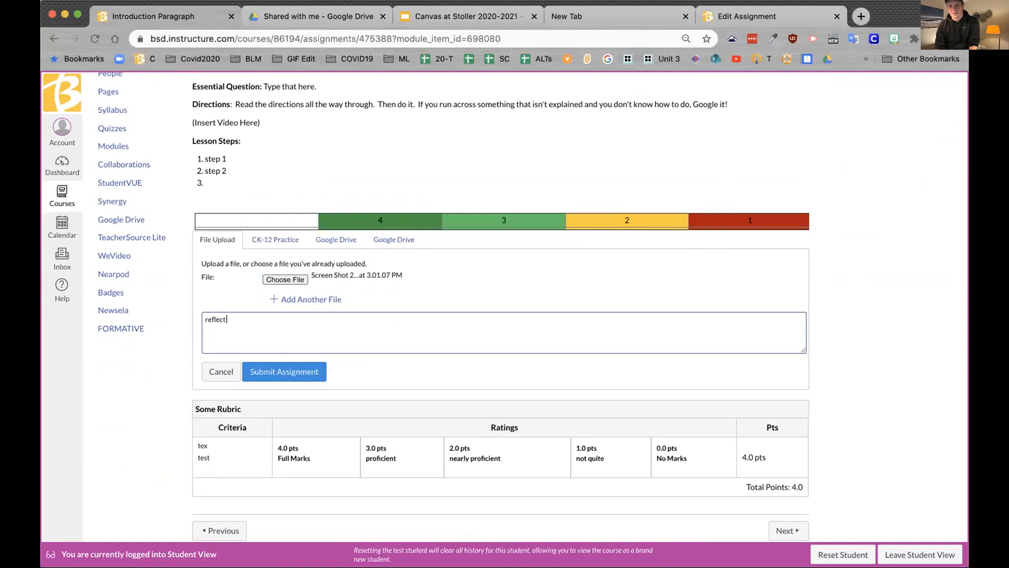
text( on what you learned.)
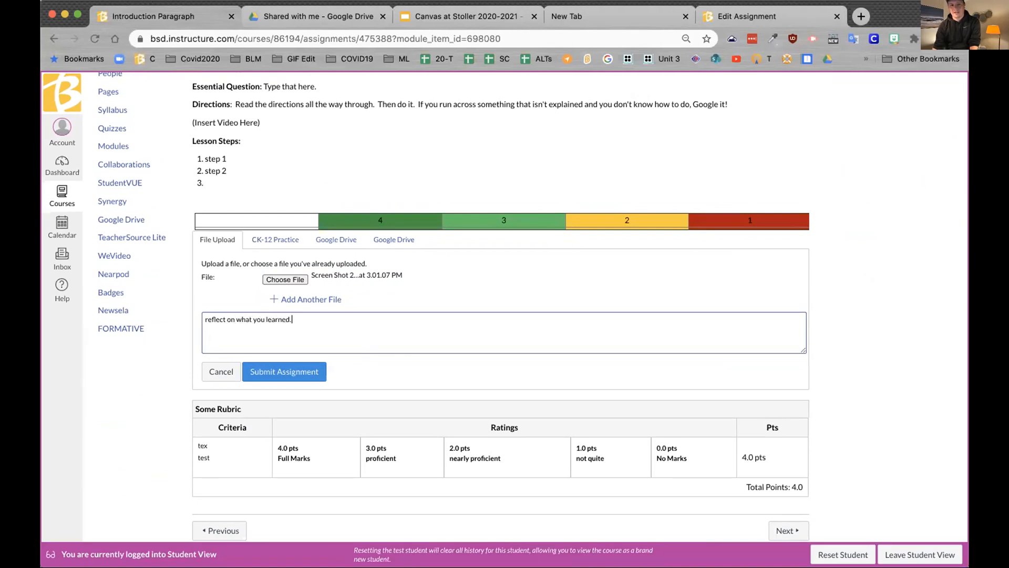
scroll(275, 367, down, 1)
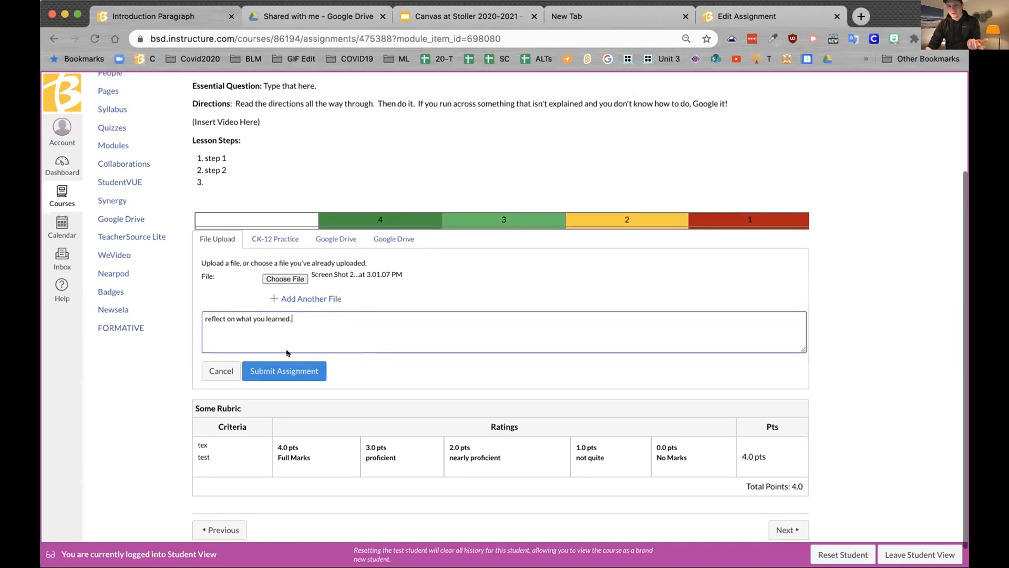
scroll(293, 370, up, 1)
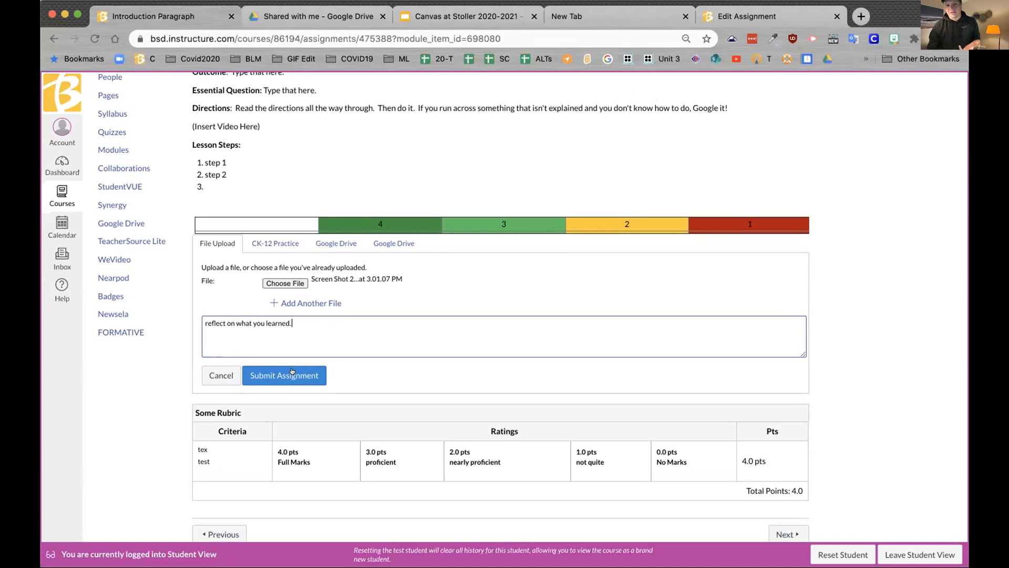
click(293, 372)
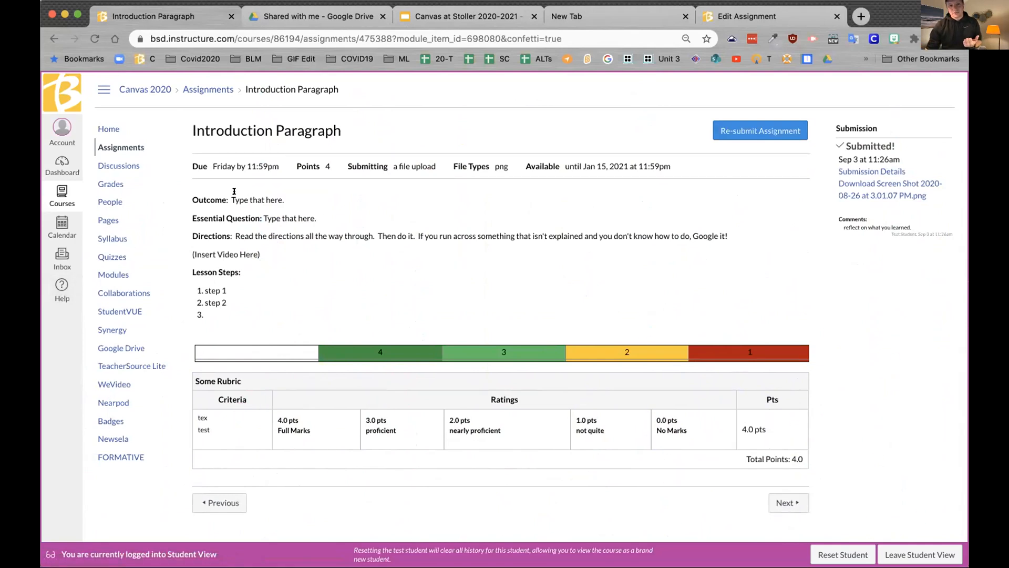
Step: Leave Student View and open Grade Introduction Paragraph from the Dashboard To Do list
click(928, 554)
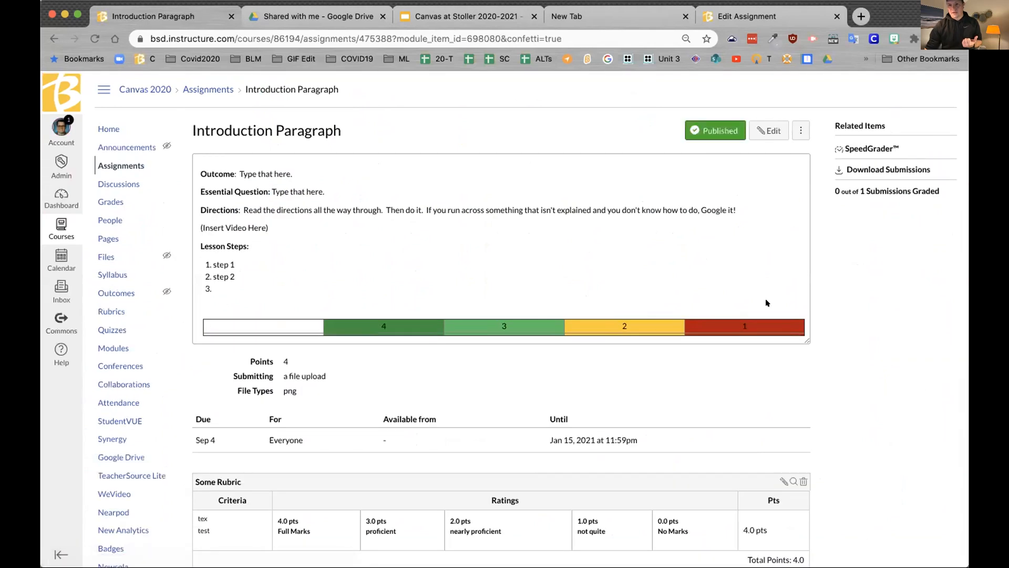
click(52, 199)
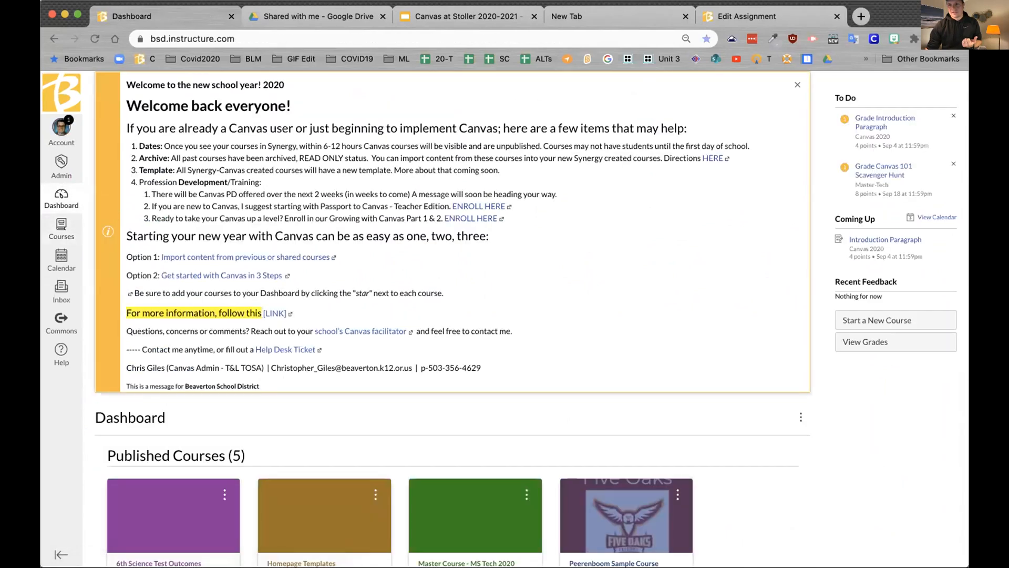
click(862, 123)
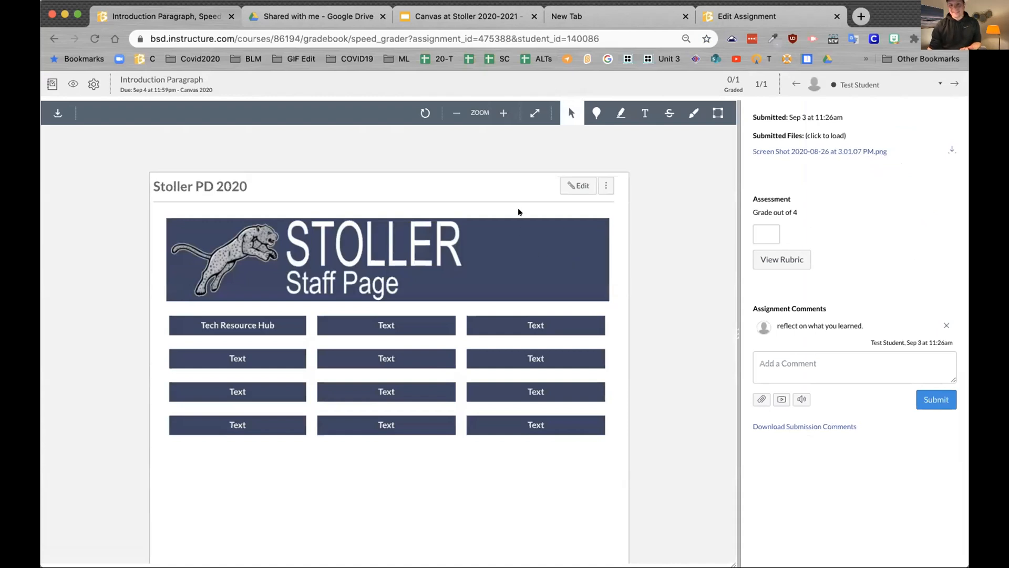
Step: Draw a freehand loop around the buttons and a question mark beneath, then show the rubric
click(684, 111)
mouse_move(462, 208)
mouse_down()
mouse_move(277, 377)
mouse_move(442, 200)
mouse_move(439, 209)
mouse_up()
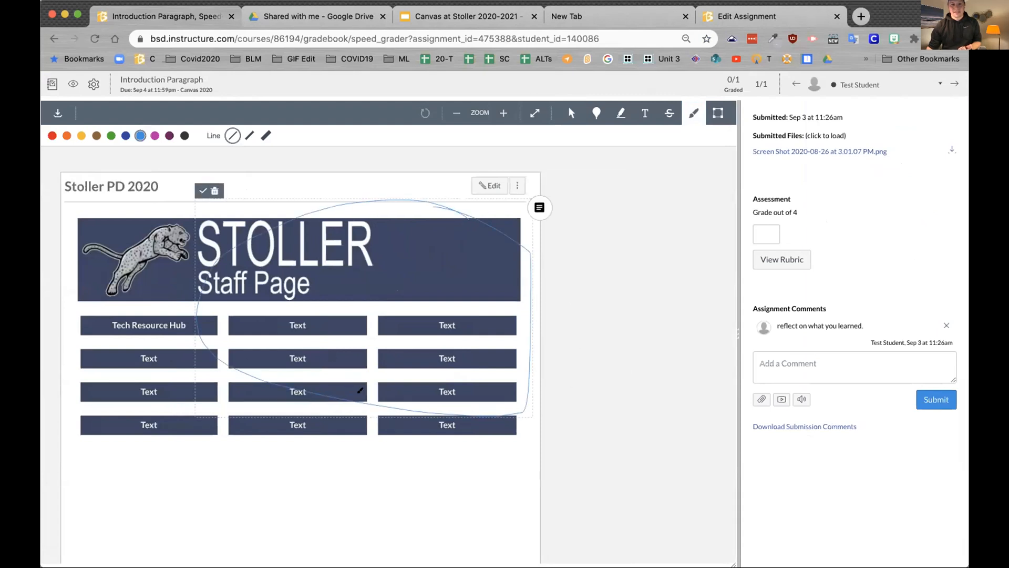
mouse_move(299, 462)
mouse_down()
mouse_move(337, 447)
mouse_move(340, 522)
mouse_up()
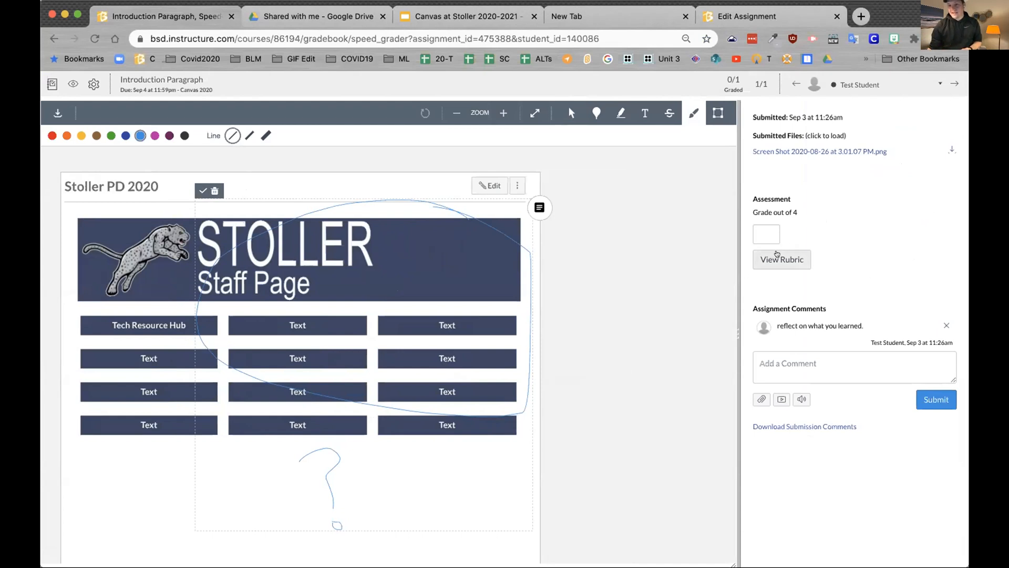
click(777, 254)
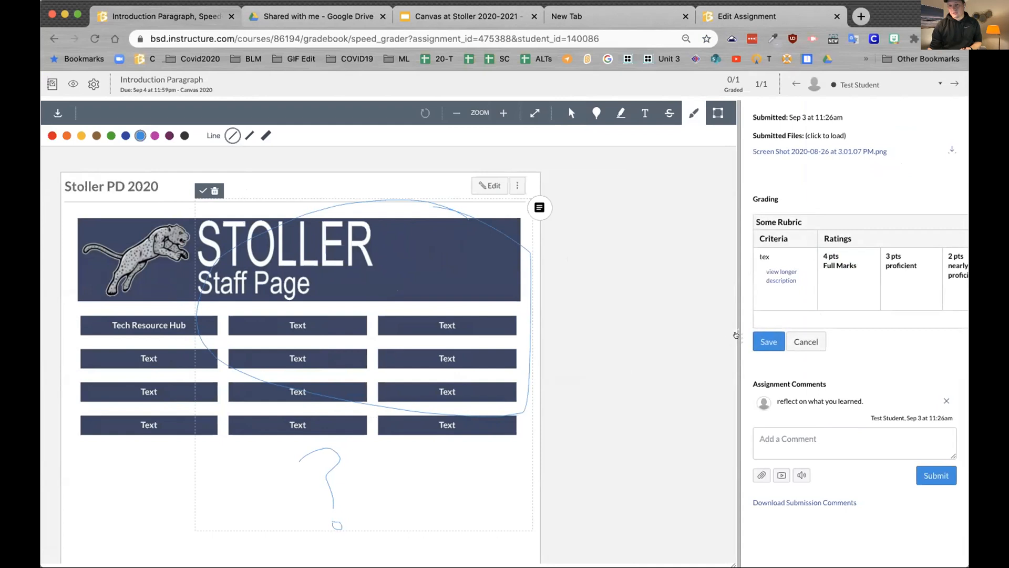
Step: Rate the tex rubric criterion 4 pts Full Marks and save the 4/4 score
drag(731, 335, 614, 332)
click(728, 283)
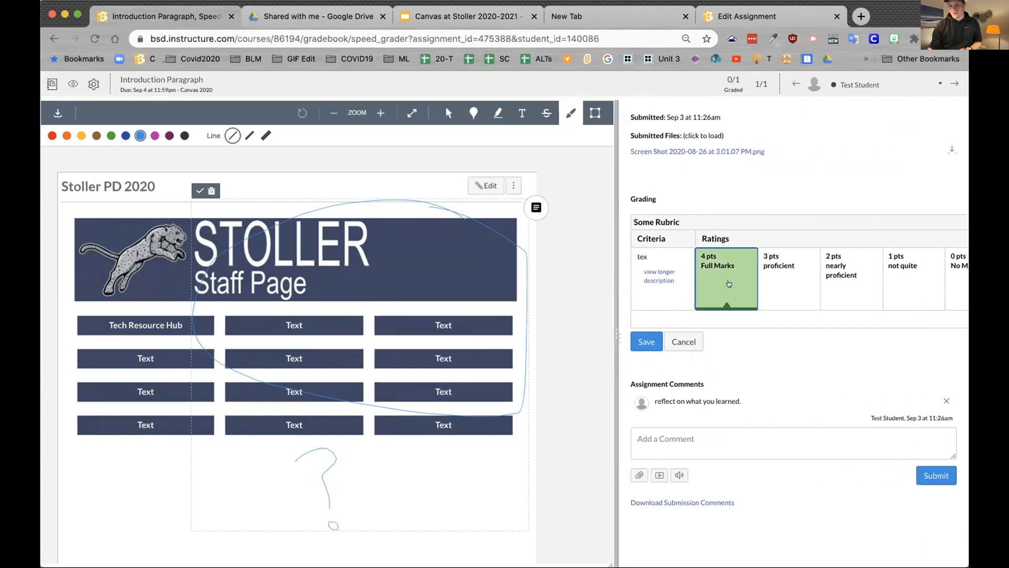
click(646, 342)
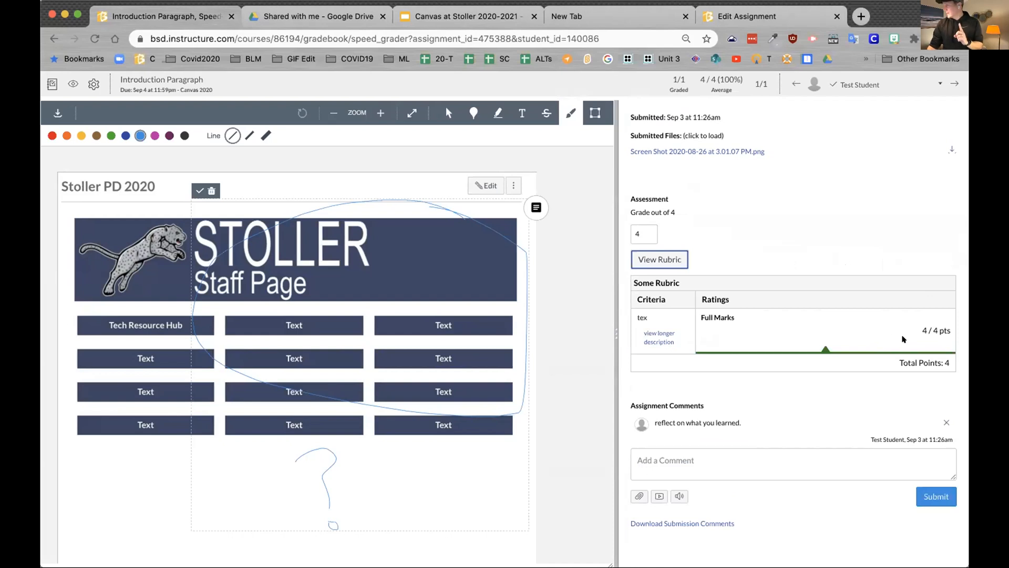
click(754, 462)
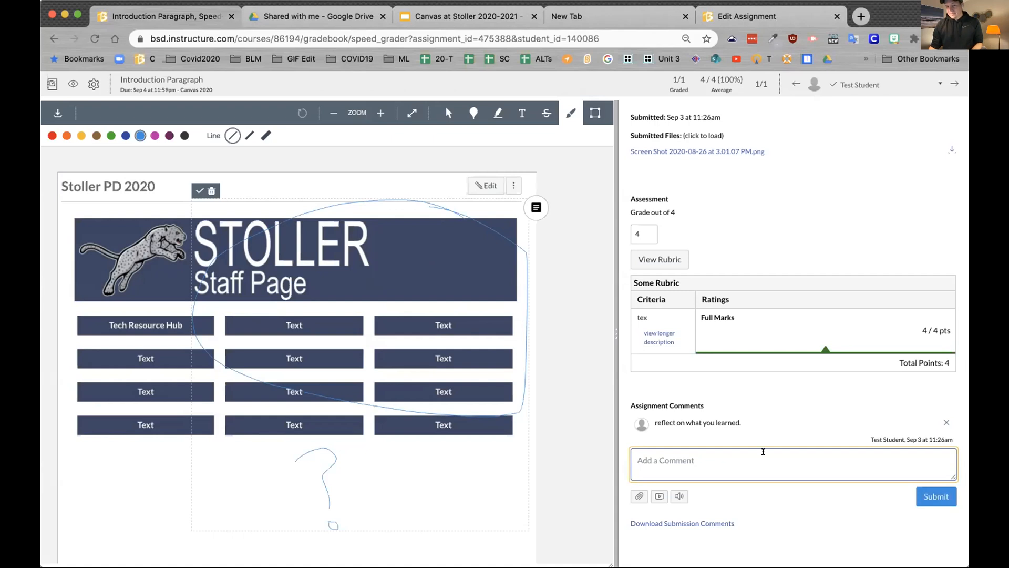
Step: Post the !fe shortcut comment asking the student to review feedback, resubmit and watch the YouTube video
text(I)
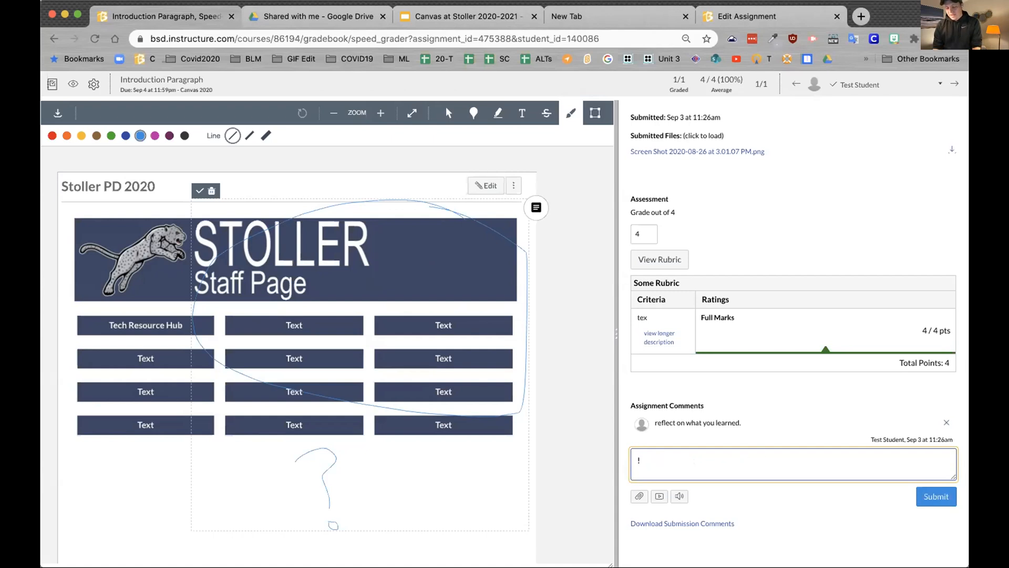
text(fe)
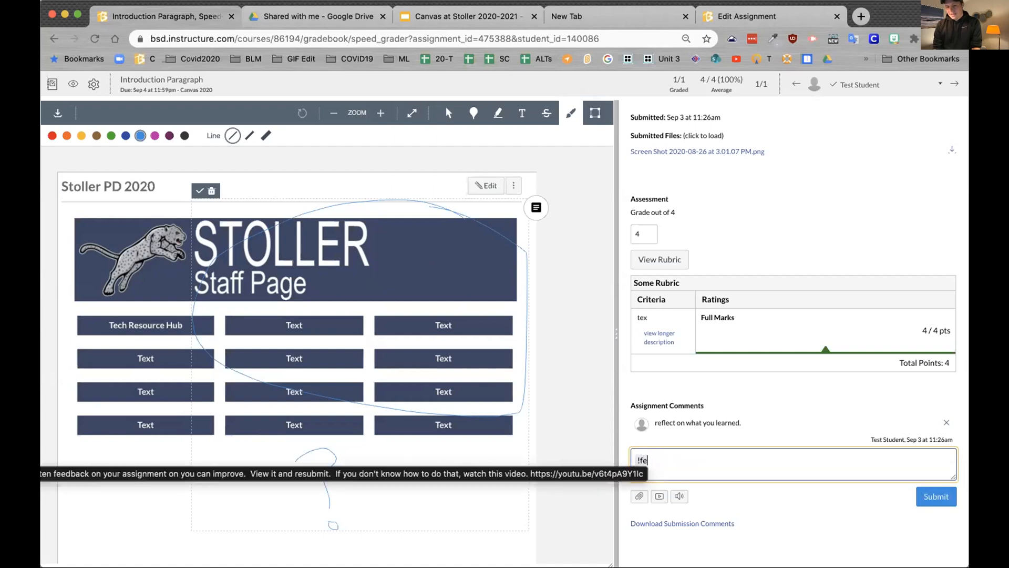
key(Tab)
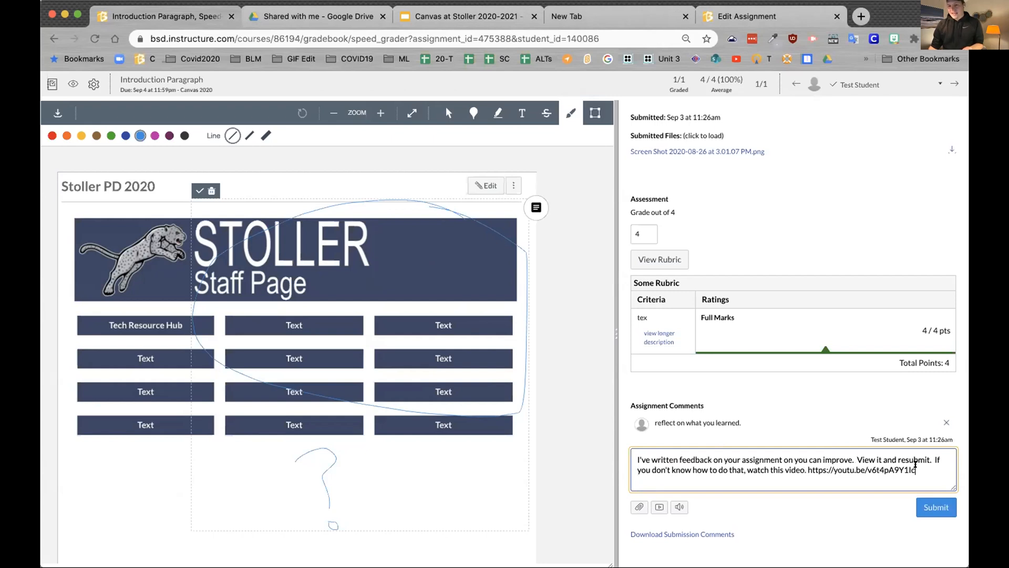
click(931, 507)
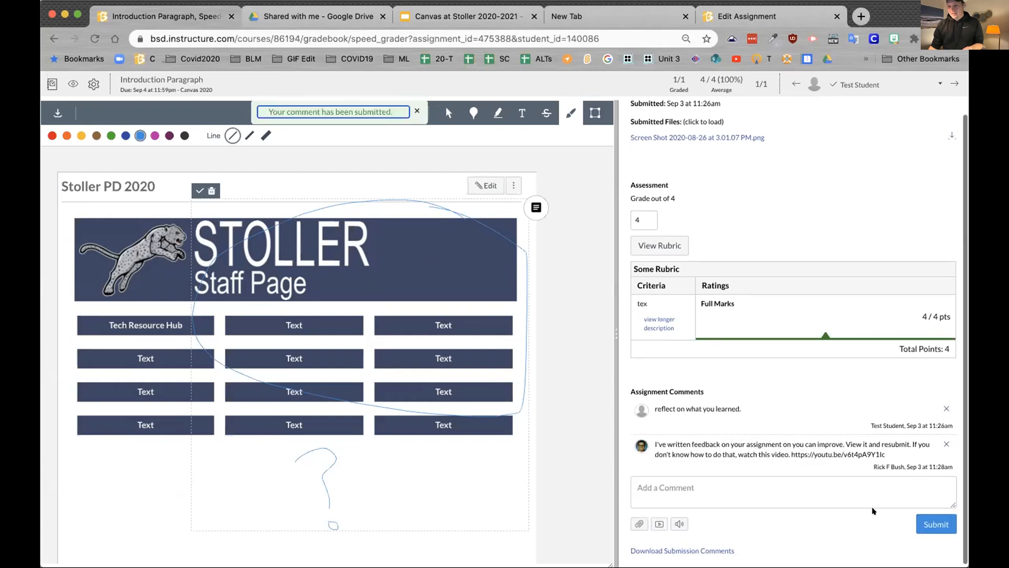
drag(794, 450, 841, 489)
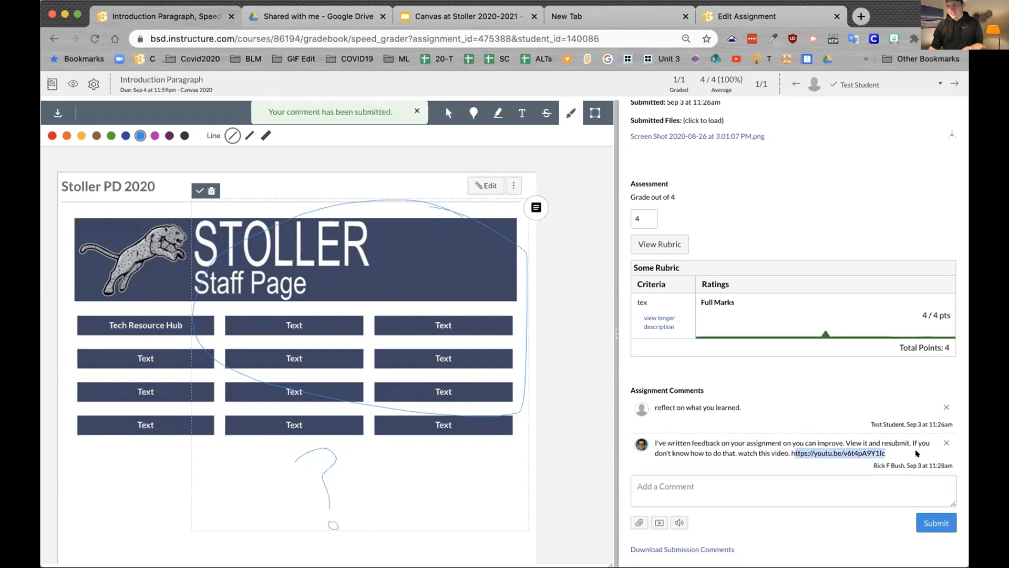